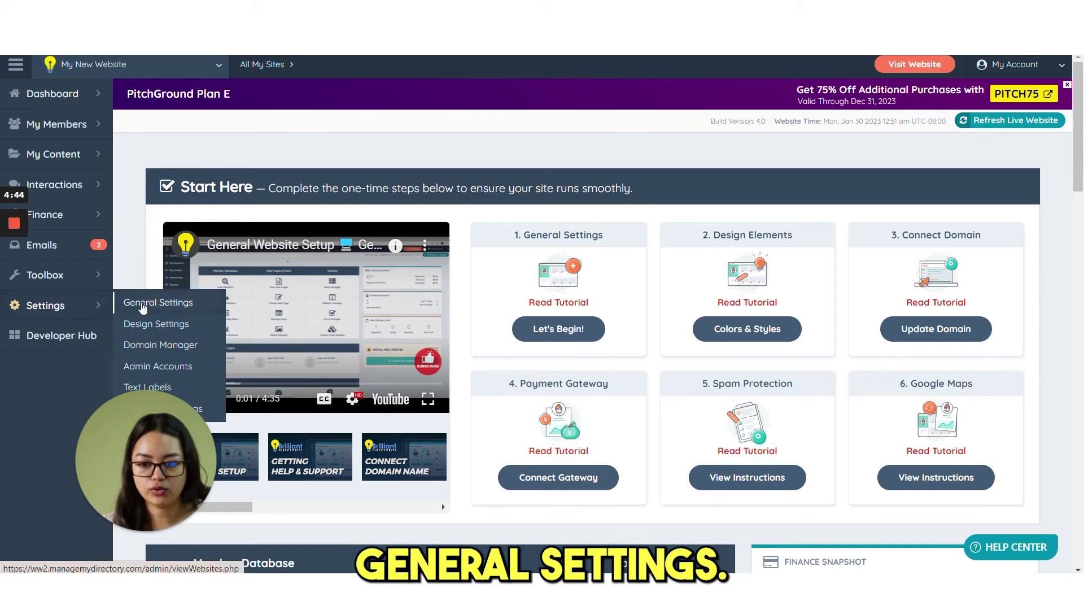
- Open General Settings and review Website Status and GDPR consent, leaving GDPR consent at No
{"action": "left_click", "coordinate": [143, 305]}
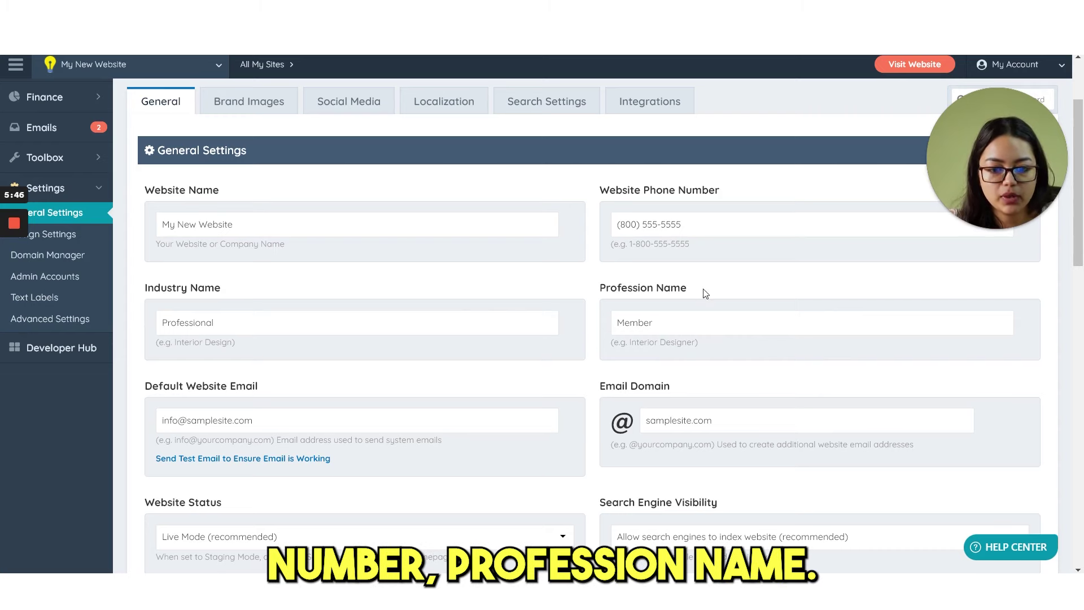
{"action": "scroll", "coordinate": [570, 262], "scroll_direction": "down", "scroll_amount": 4}
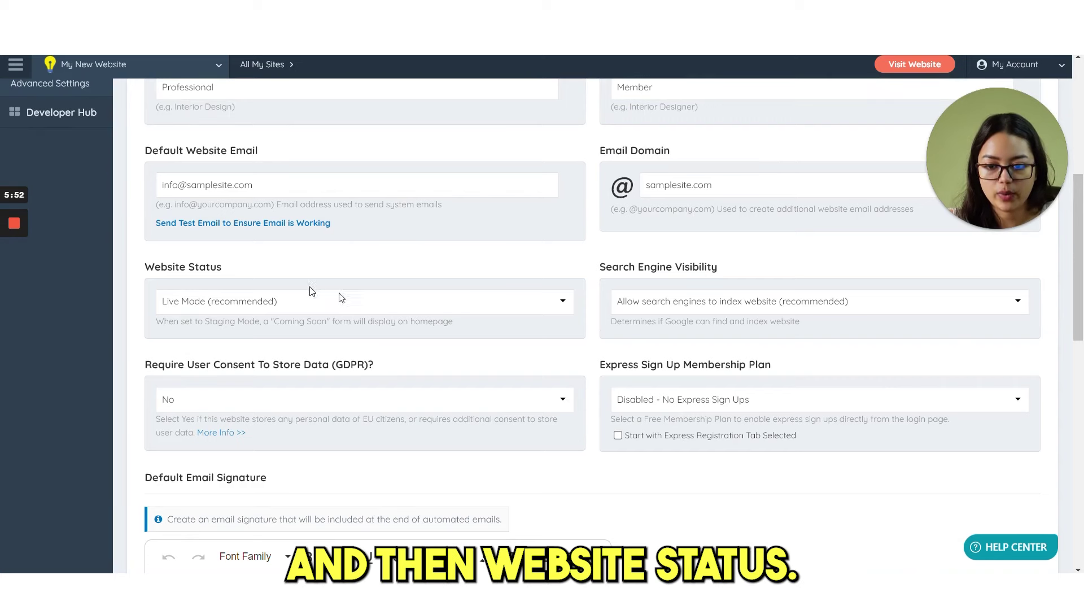
{"action": "left_click", "coordinate": [403, 307]}
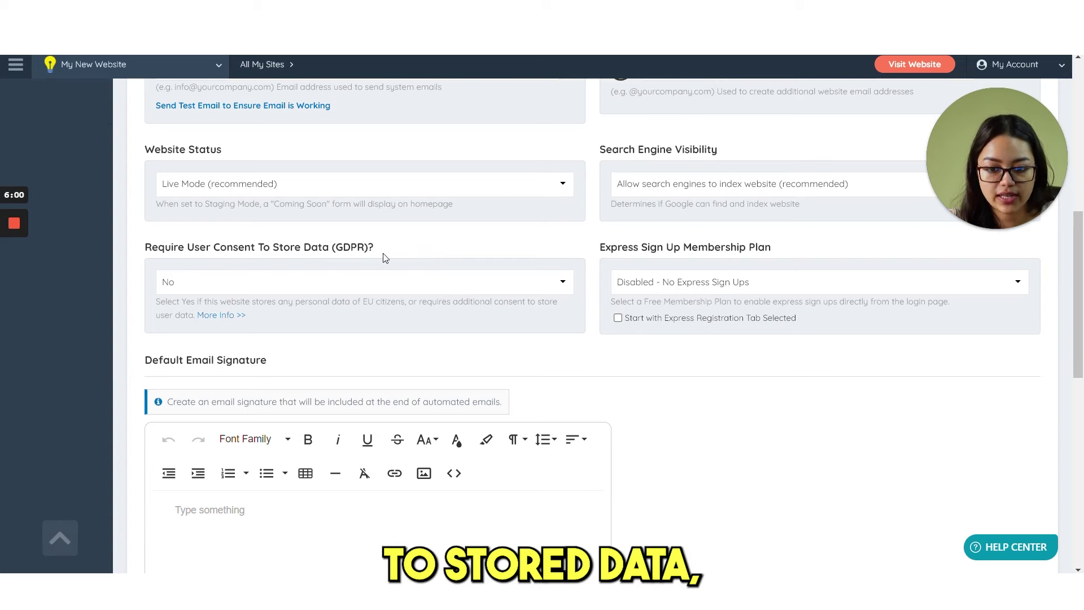
{"action": "left_click", "coordinate": [366, 289]}
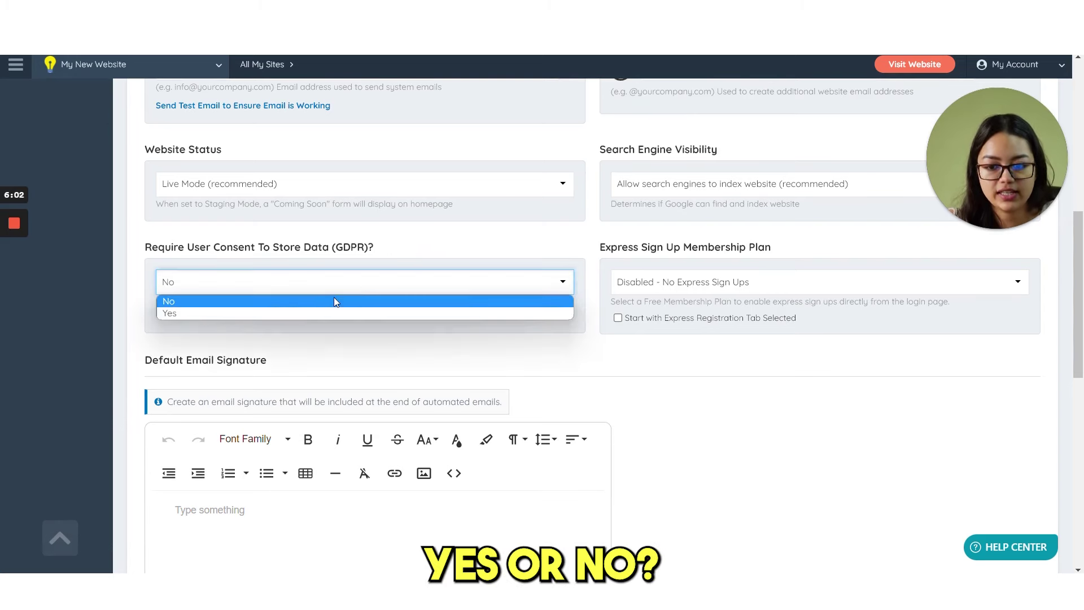
{"action": "left_click", "coordinate": [632, 386]}
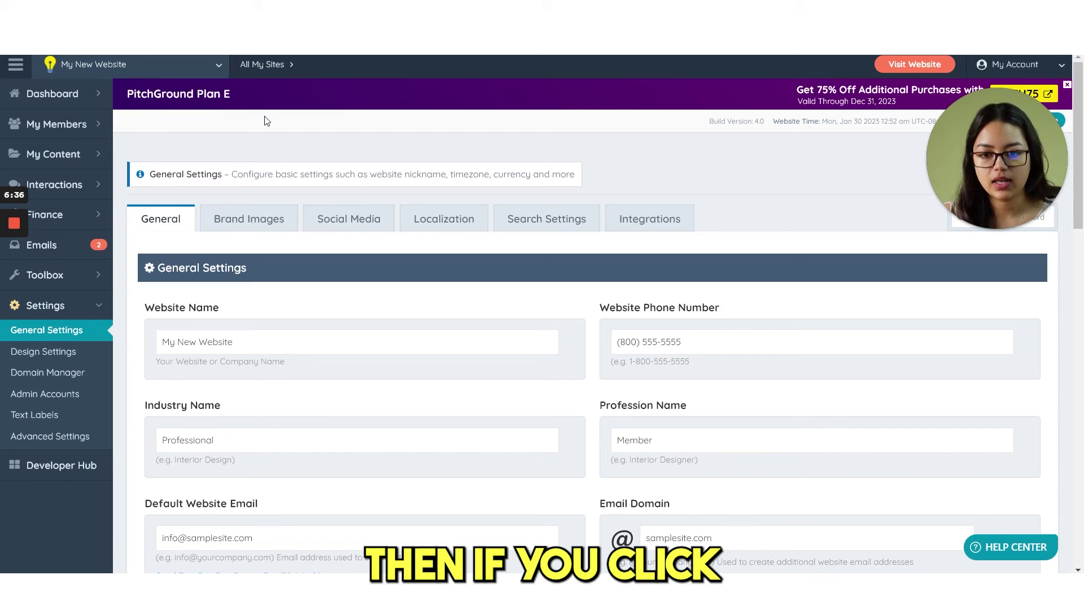
{"action": "left_click", "coordinate": [219, 67]}
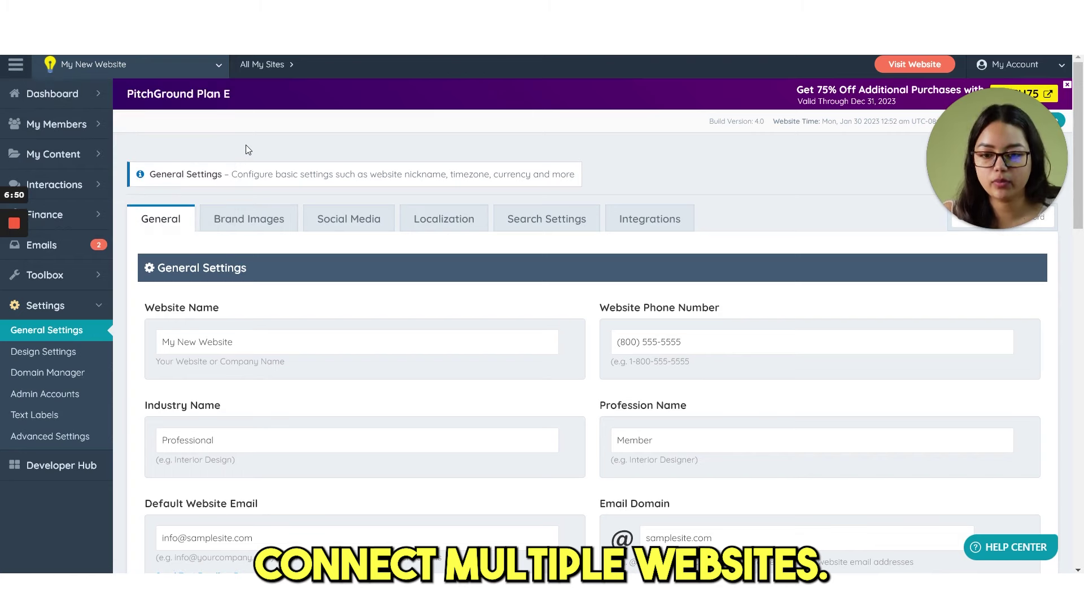
{"action": "left_click", "coordinate": [239, 223]}
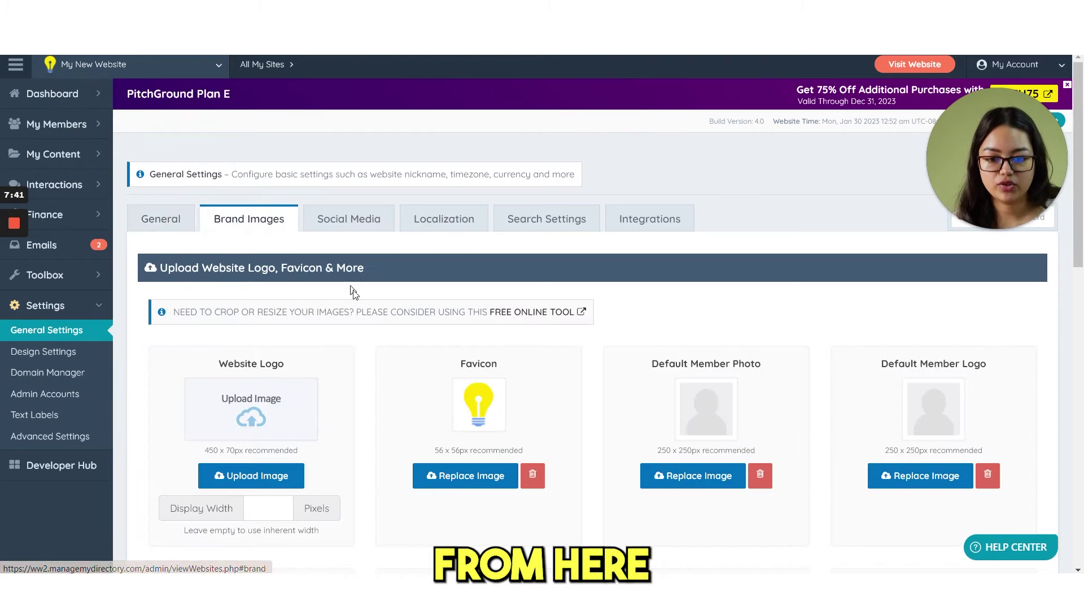
{"action": "scroll", "coordinate": [373, 295], "scroll_direction": "down", "scroll_amount": 2}
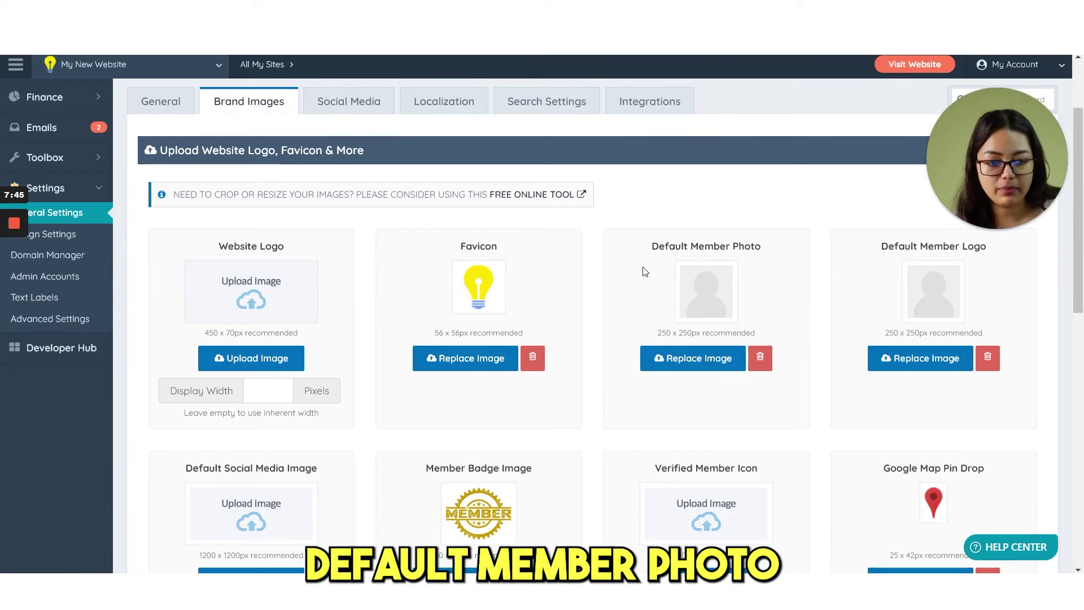
{"action": "scroll", "coordinate": [678, 283], "scroll_direction": "down", "scroll_amount": 2}
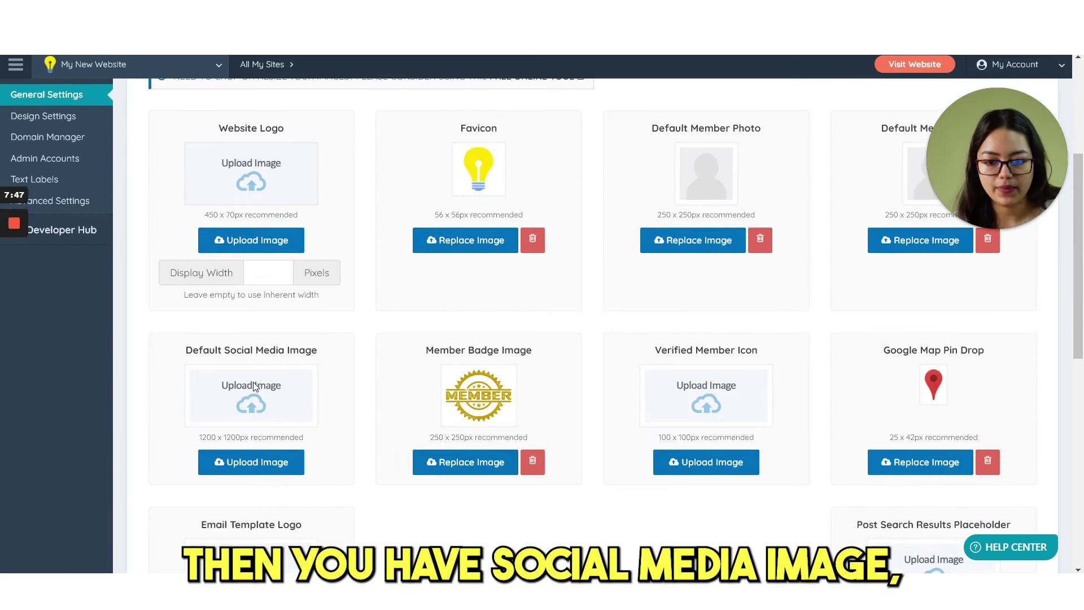
{"action": "scroll", "coordinate": [386, 361], "scroll_direction": "down", "scroll_amount": 2}
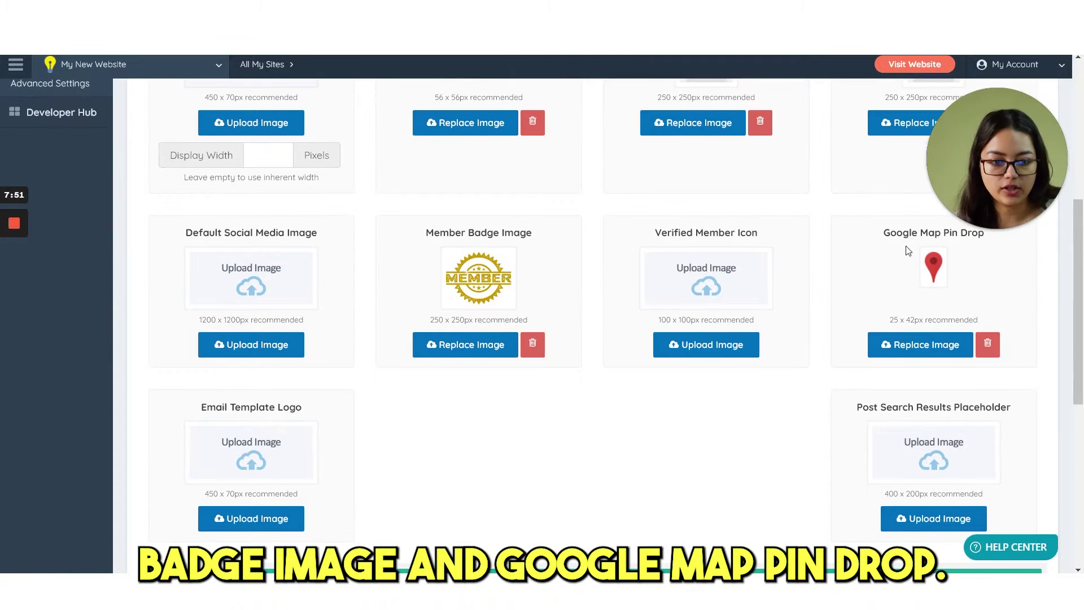
{"action": "scroll", "coordinate": [937, 318], "scroll_direction": "up", "scroll_amount": 2}
{"action": "scroll", "coordinate": [934, 339], "scroll_direction": "down", "scroll_amount": 2}
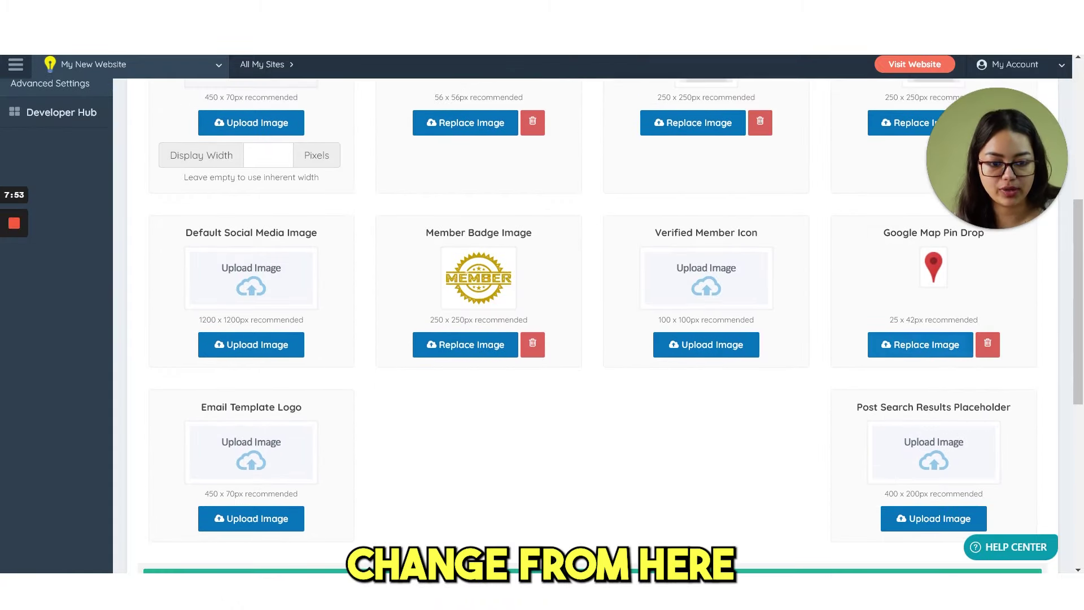
{"action": "scroll", "coordinate": [323, 440], "scroll_direction": "down", "scroll_amount": 2}
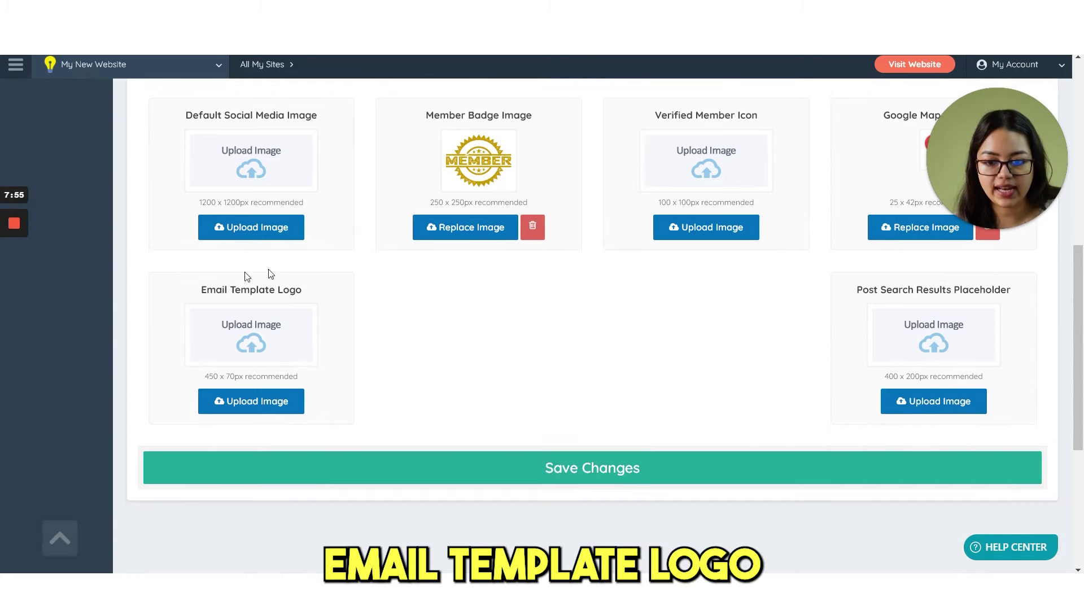
{"action": "scroll", "coordinate": [333, 254], "scroll_direction": "up", "scroll_amount": 8}
- Review the Social Media tab's Facebook, Twitter, Instagram, TikTok, WhatsApp and Snapchat link fields
{"action": "left_click", "coordinate": [344, 219]}
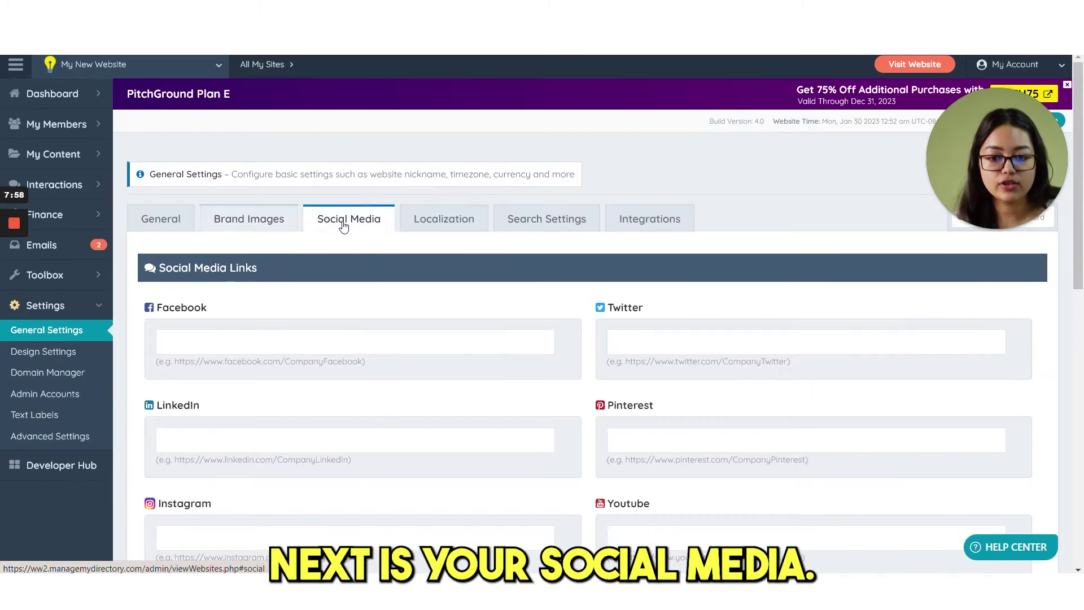
{"action": "scroll", "coordinate": [582, 282], "scroll_direction": "down", "scroll_amount": 2}
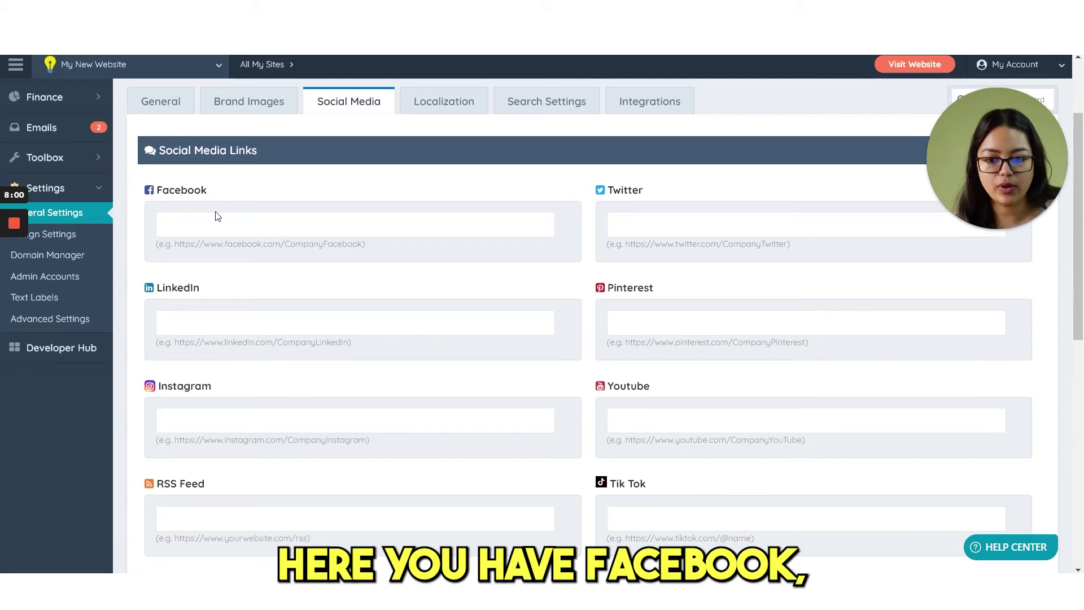
{"action": "scroll", "coordinate": [418, 362], "scroll_direction": "down", "scroll_amount": 2}
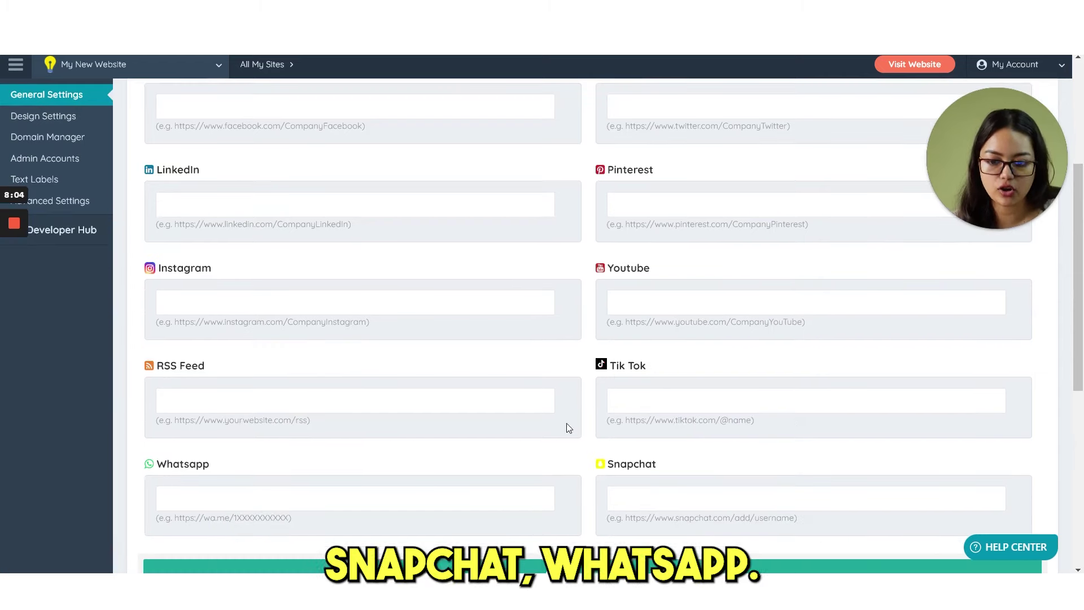
{"action": "scroll", "coordinate": [513, 418], "scroll_direction": "down", "scroll_amount": 2}
{"action": "scroll", "coordinate": [587, 327], "scroll_direction": "up", "scroll_amount": 4}
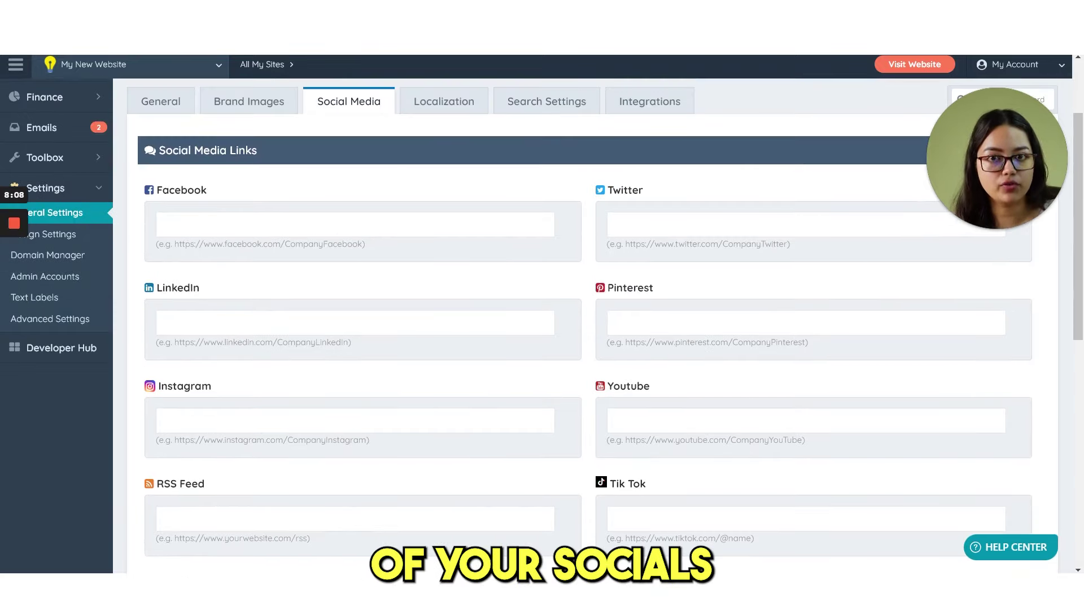
{"action": "scroll", "coordinate": [544, 296], "scroll_direction": "down", "scroll_amount": 6}
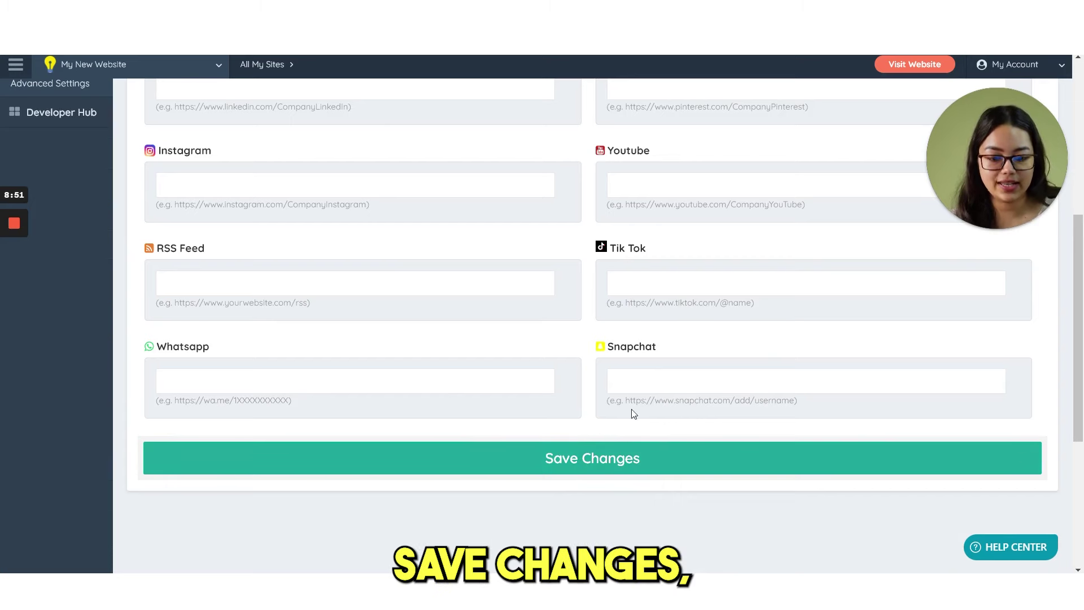
{"action": "scroll", "coordinate": [590, 346], "scroll_direction": "up", "scroll_amount": 4}
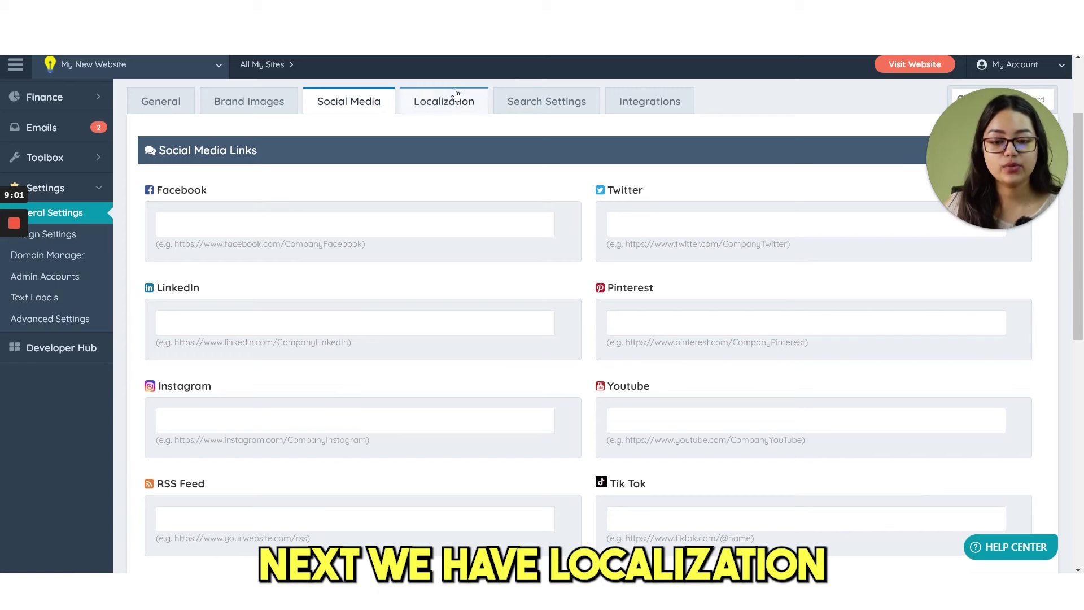
{"action": "left_click", "coordinate": [451, 104]}
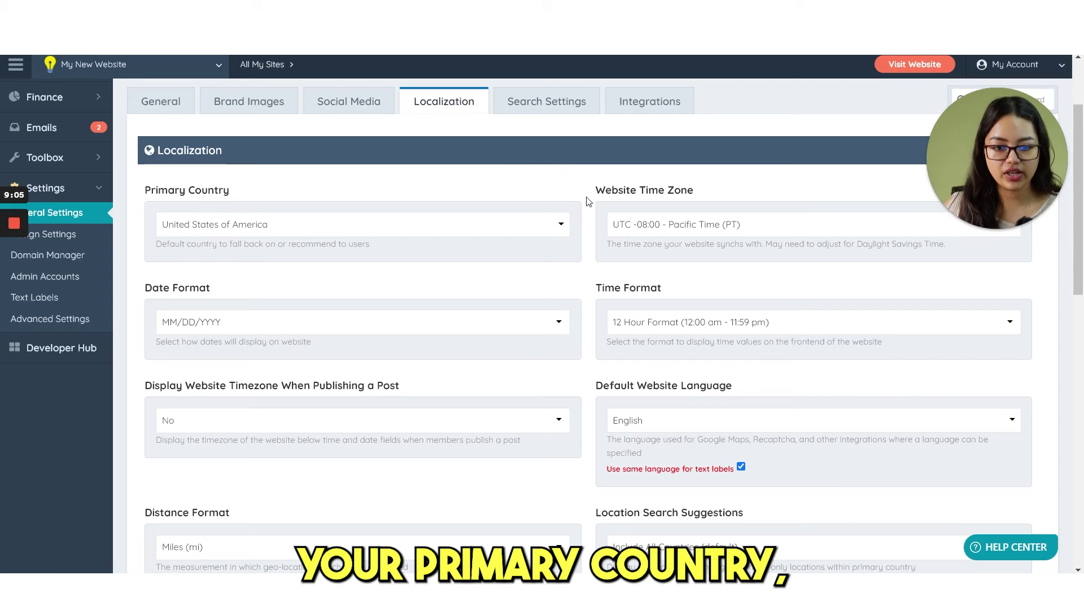
{"action": "left_click", "coordinate": [375, 327]}
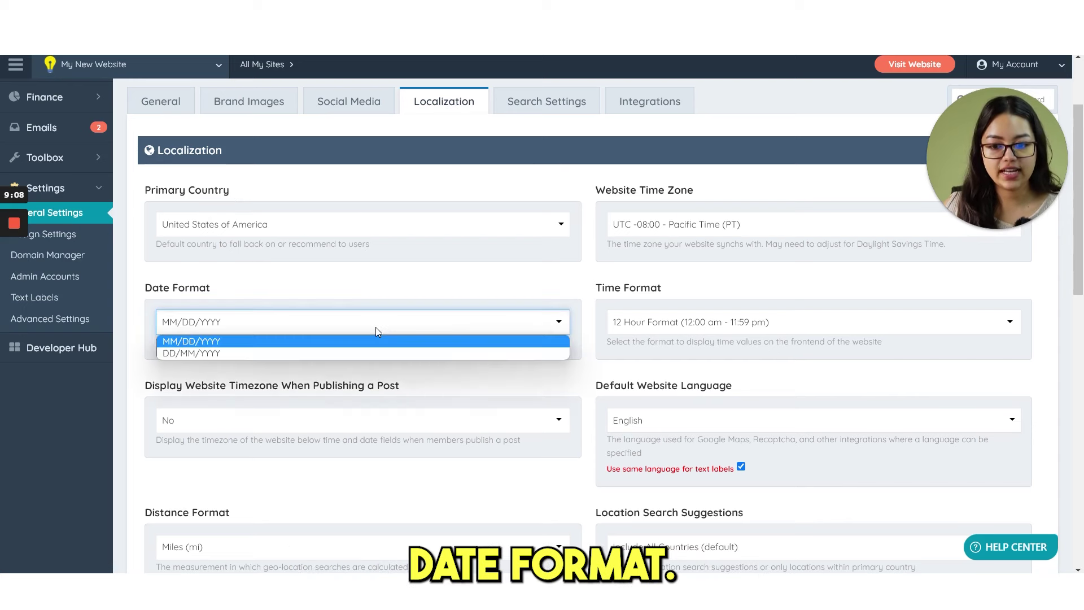
{"action": "left_click", "coordinate": [279, 340]}
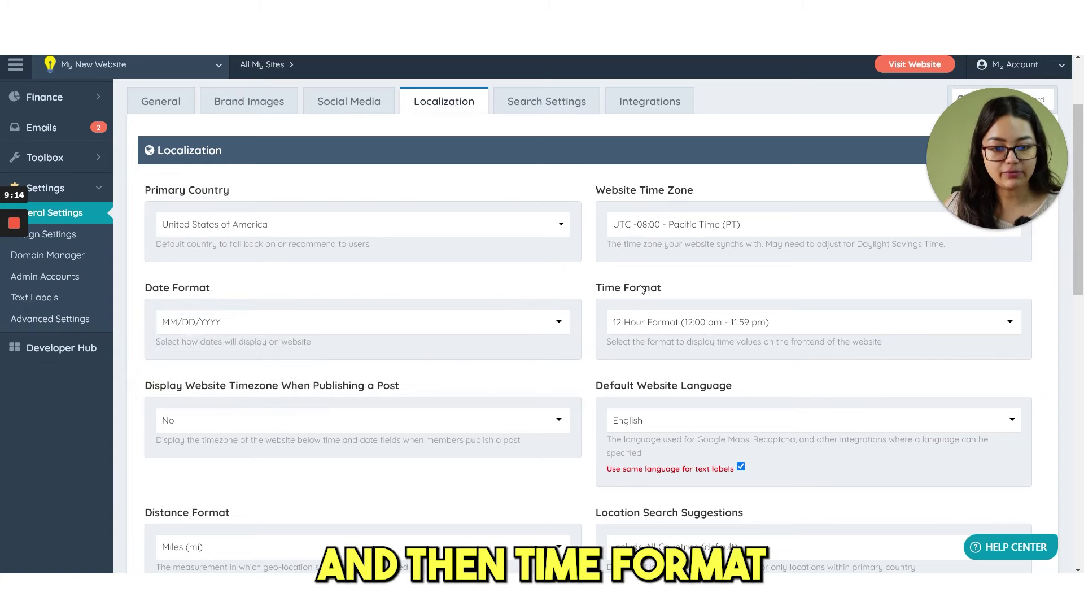
{"action": "scroll", "coordinate": [184, 289], "scroll_direction": "down", "scroll_amount": 2}
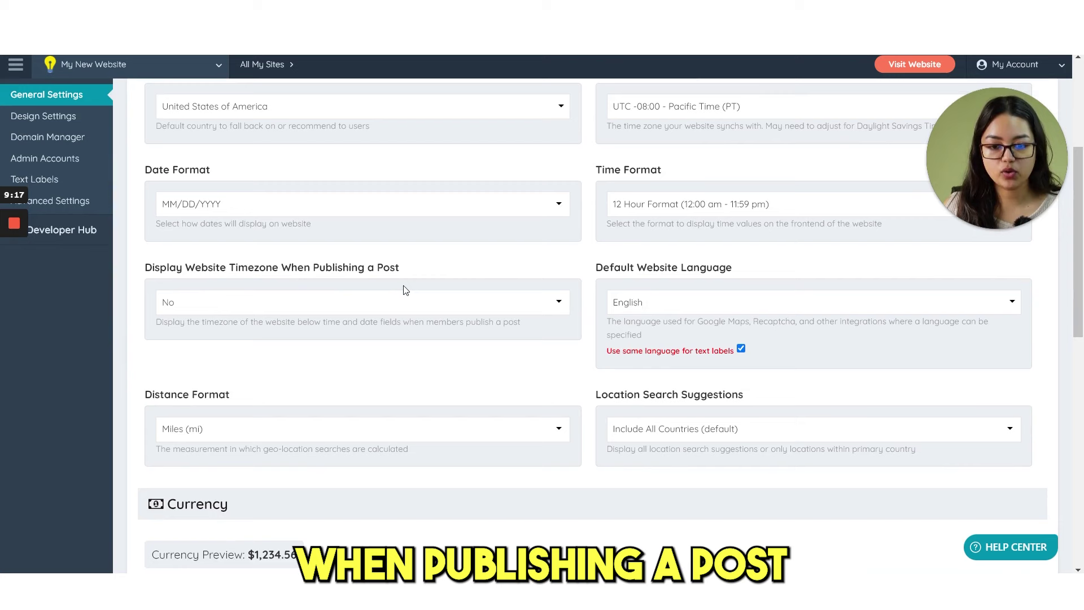
{"action": "left_click", "coordinate": [402, 308]}
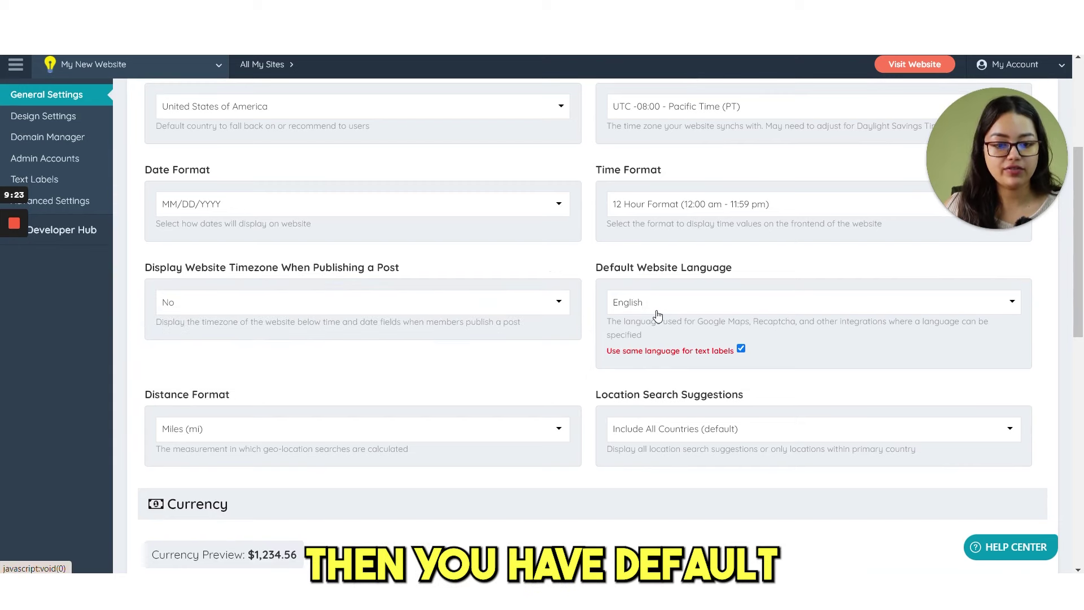
{"action": "left_click", "coordinate": [656, 312]}
{"action": "scroll", "coordinate": [667, 396], "scroll_direction": "down", "scroll_amount": 3}
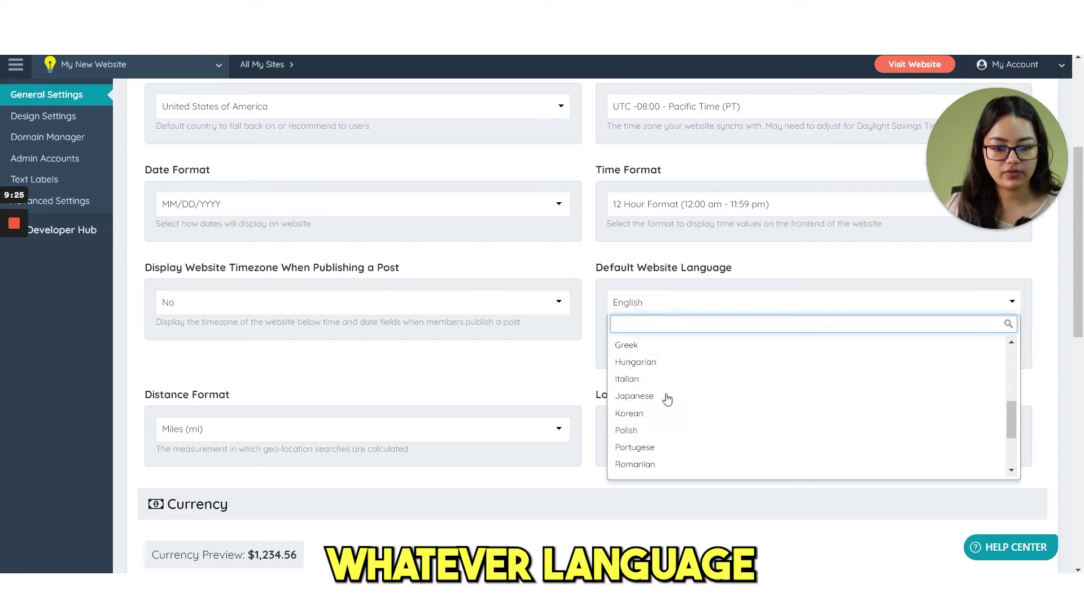
{"action": "scroll", "coordinate": [668, 397], "scroll_direction": "down", "scroll_amount": 2}
{"action": "scroll", "coordinate": [667, 398], "scroll_direction": "up", "scroll_amount": 3}
{"action": "left_click", "coordinate": [592, 352]}
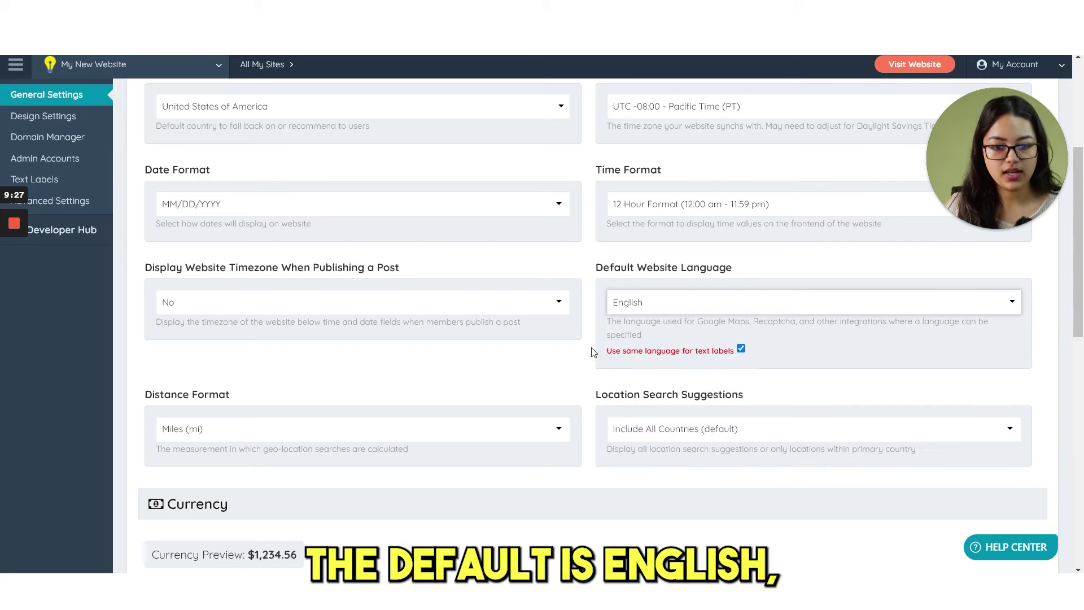
{"action": "scroll", "coordinate": [587, 327], "scroll_direction": "down", "scroll_amount": 2}
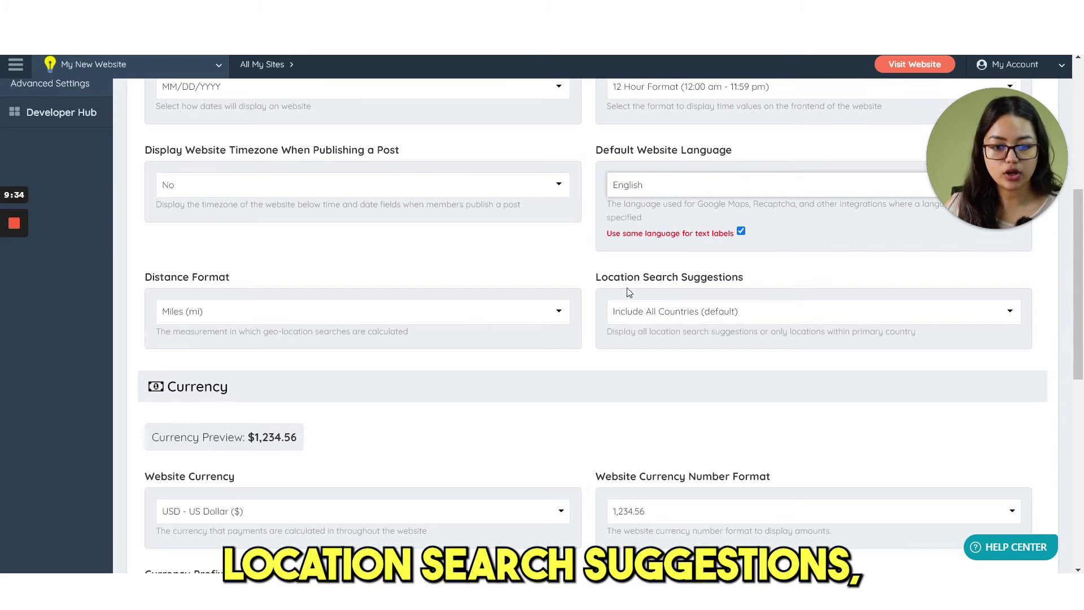
{"action": "scroll", "coordinate": [609, 322], "scroll_direction": "down", "scroll_amount": 4}
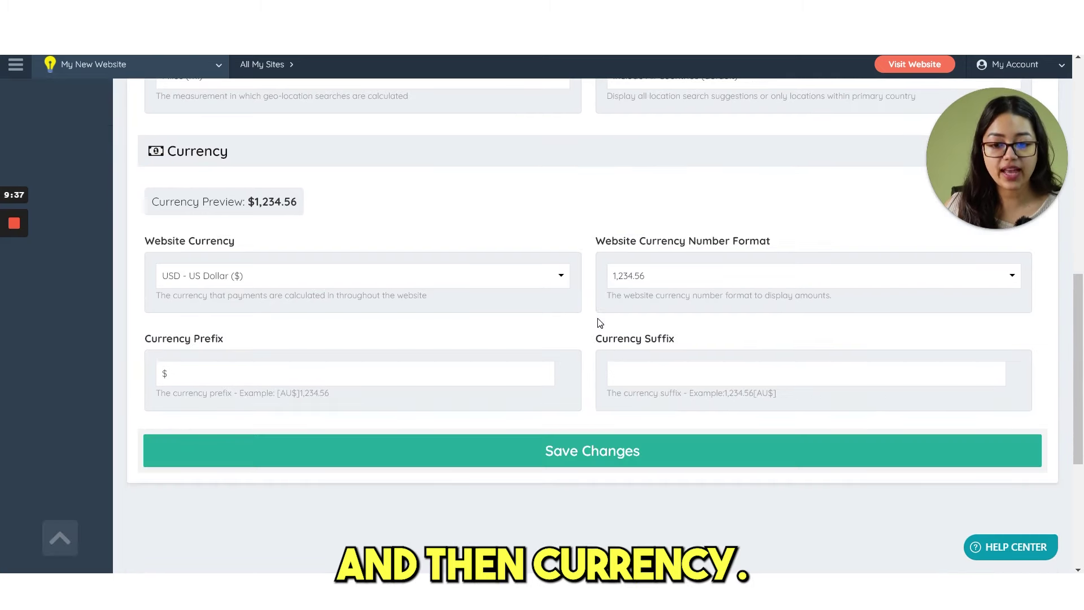
{"action": "left_click", "coordinate": [338, 276]}
{"action": "scroll", "coordinate": [339, 373], "scroll_direction": "down", "scroll_amount": 3}
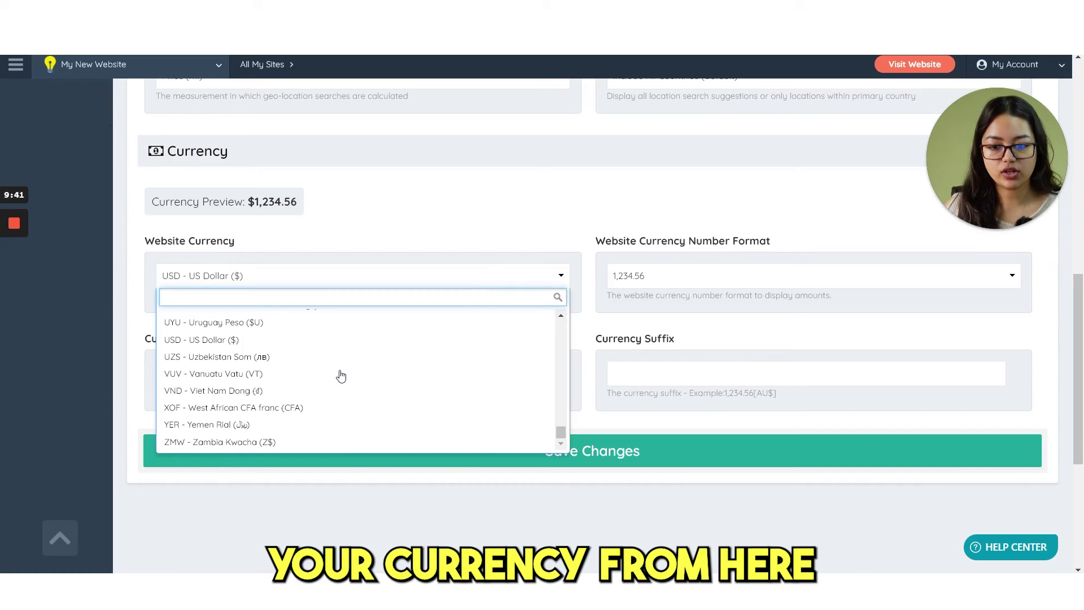
{"action": "scroll", "coordinate": [315, 414], "scroll_direction": "up", "scroll_amount": 2}
{"action": "left_click", "coordinate": [587, 283]}
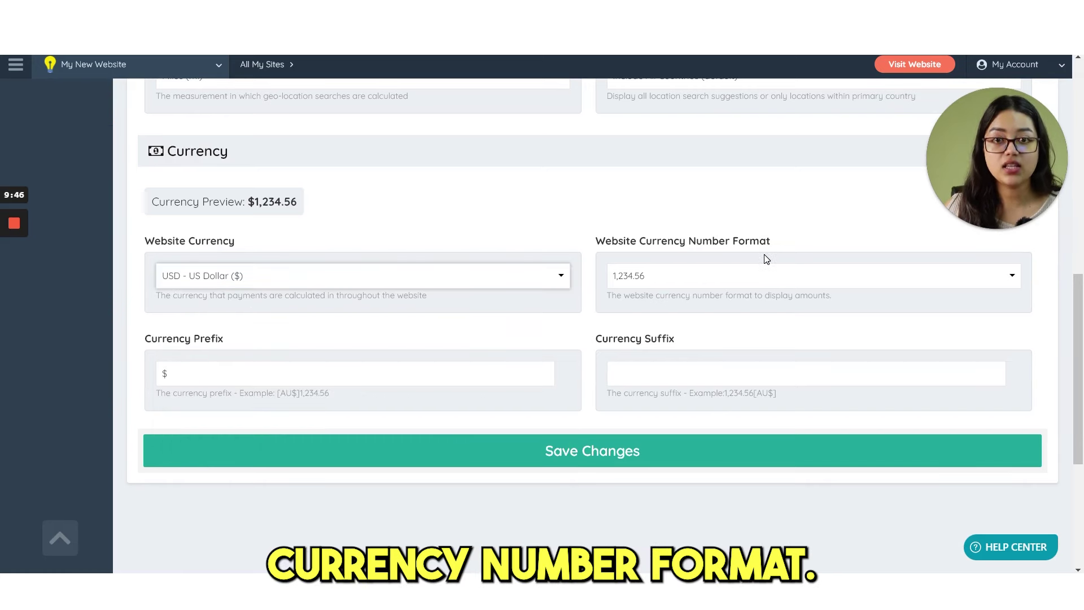
{"action": "left_click", "coordinate": [757, 281]}
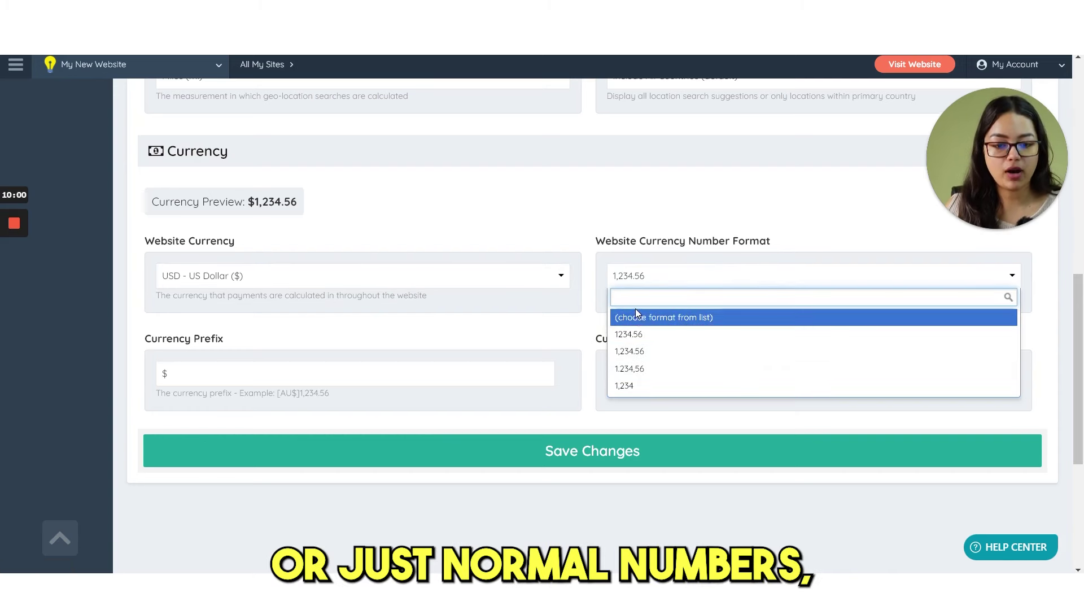
{"action": "left_click", "coordinate": [590, 314]}
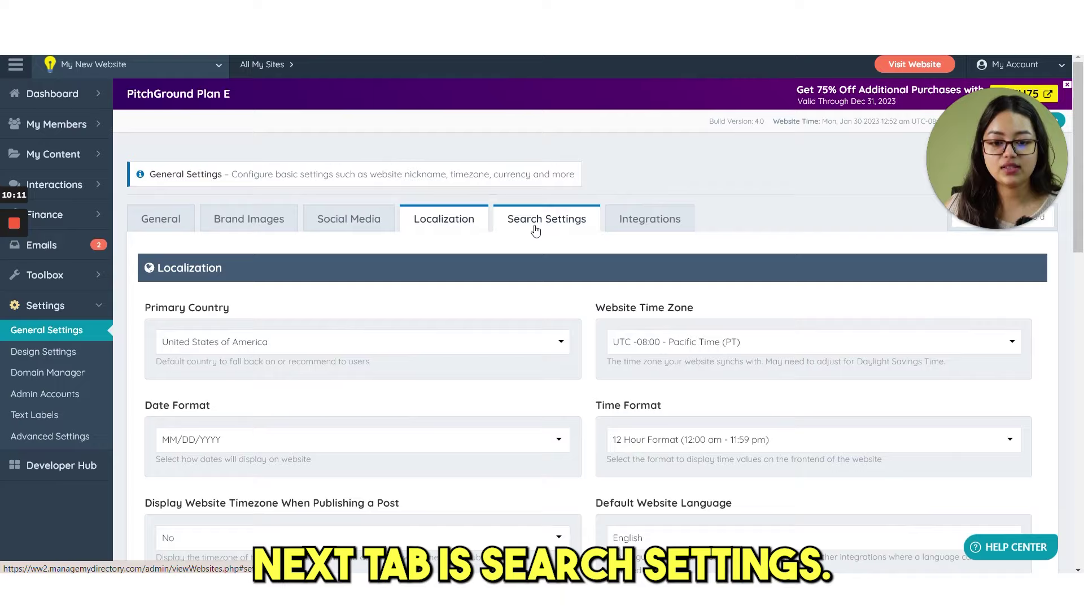
- Review Search Settings, keeping the auto-match radius at 50 and Broad Match keyword searches
{"action": "left_click", "coordinate": [535, 229]}
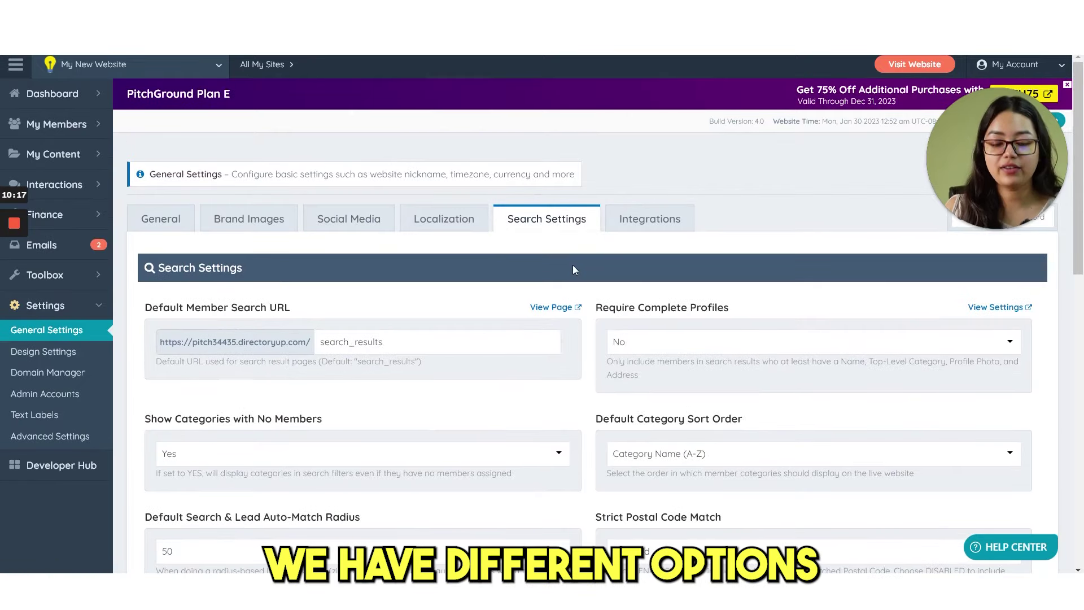
{"action": "scroll", "coordinate": [572, 265], "scroll_direction": "down", "scroll_amount": 2}
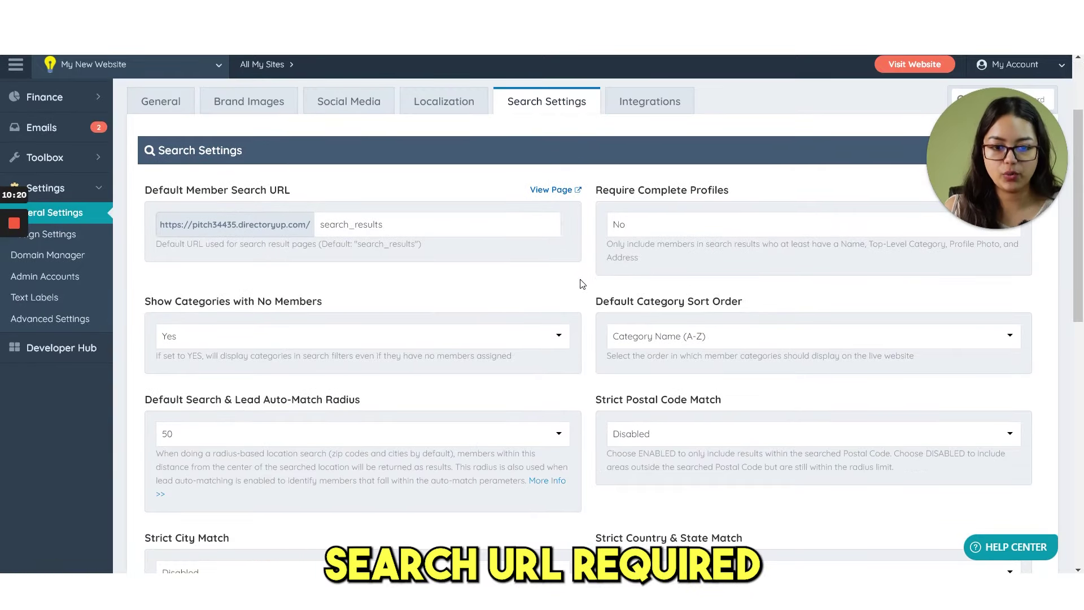
{"action": "scroll", "coordinate": [578, 275], "scroll_direction": "down", "scroll_amount": 2}
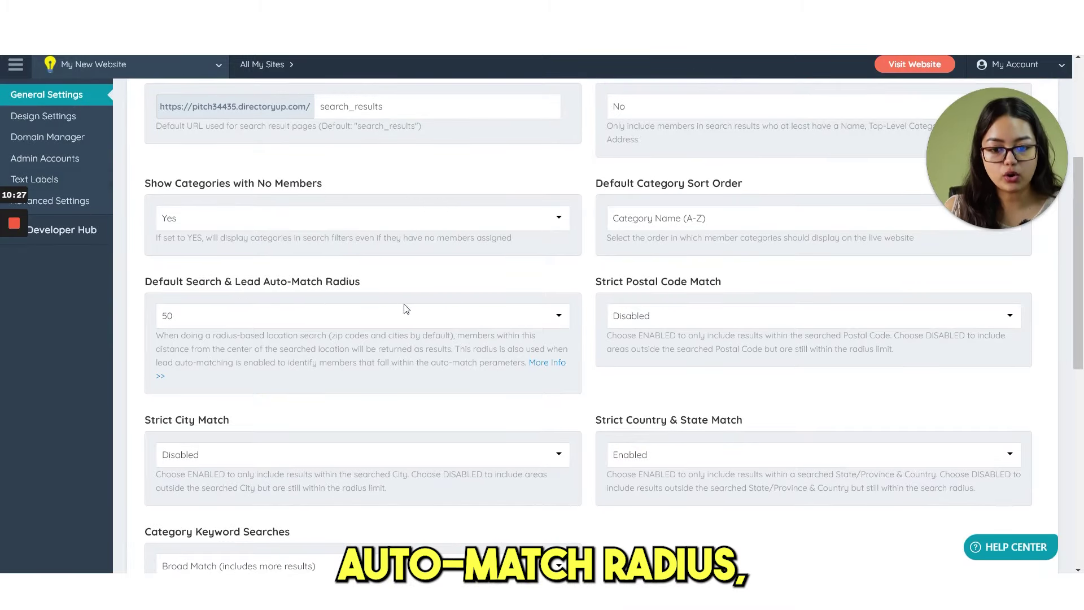
{"action": "left_click", "coordinate": [461, 317]}
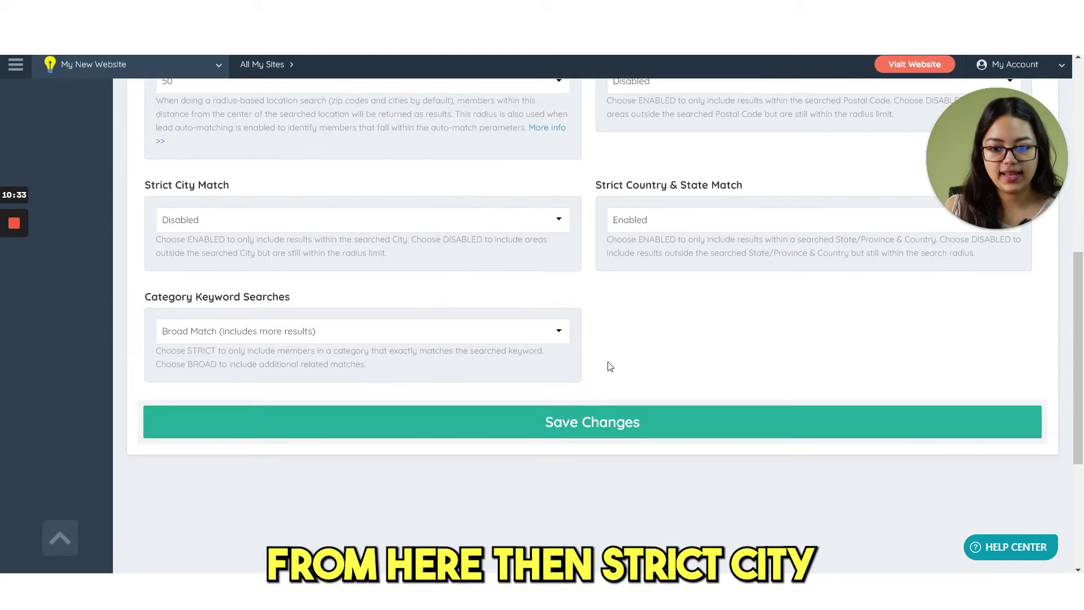
{"action": "scroll", "coordinate": [610, 367], "scroll_direction": "up", "scroll_amount": 2}
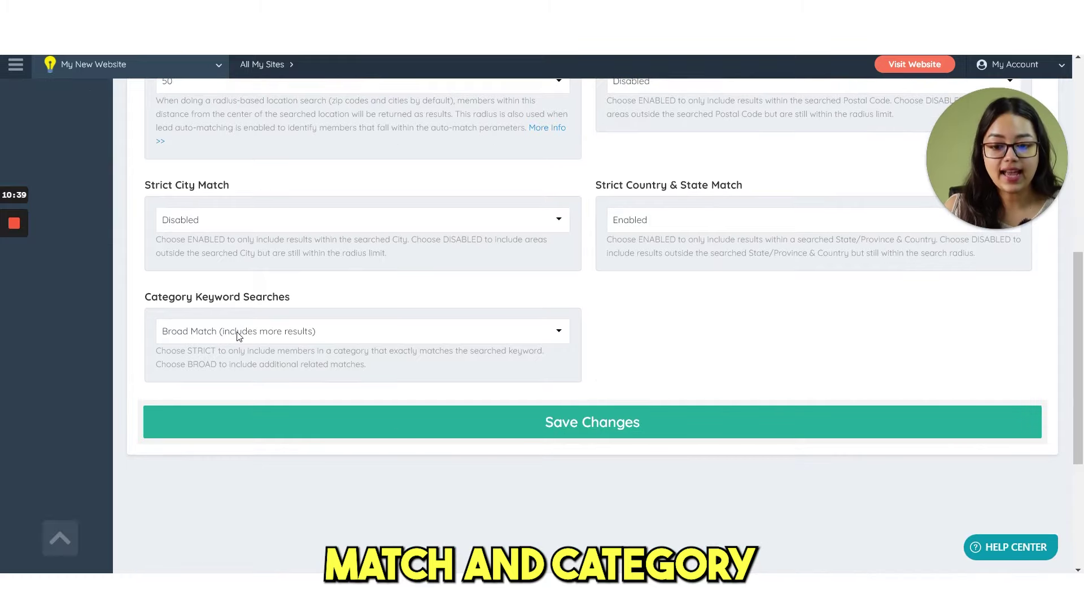
{"action": "left_click", "coordinate": [237, 332]}
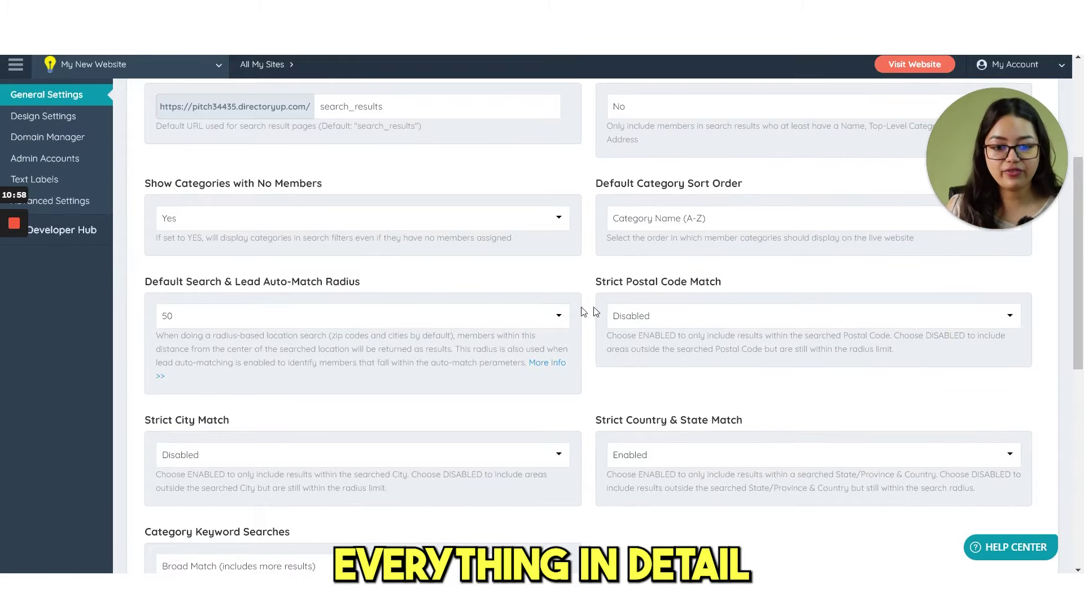
{"action": "scroll", "coordinate": [593, 310], "scroll_direction": "down", "scroll_amount": 5}
{"action": "scroll", "coordinate": [596, 308], "scroll_direction": "up", "scroll_amount": 9}
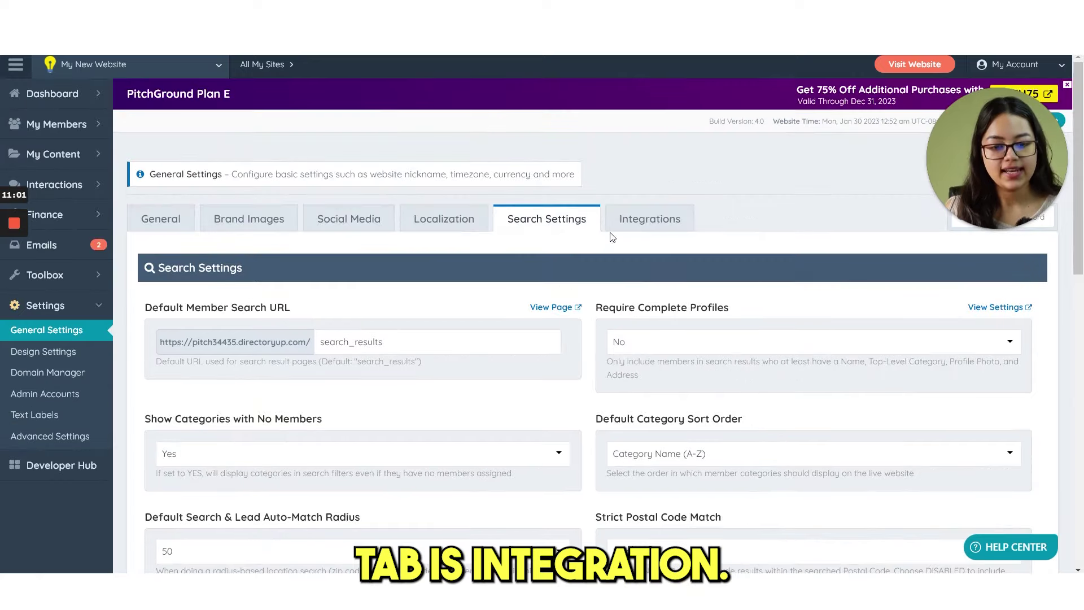
- Switch to the Integrations tab, then bring up the My Members sidebar options
{"action": "left_click", "coordinate": [634, 224]}
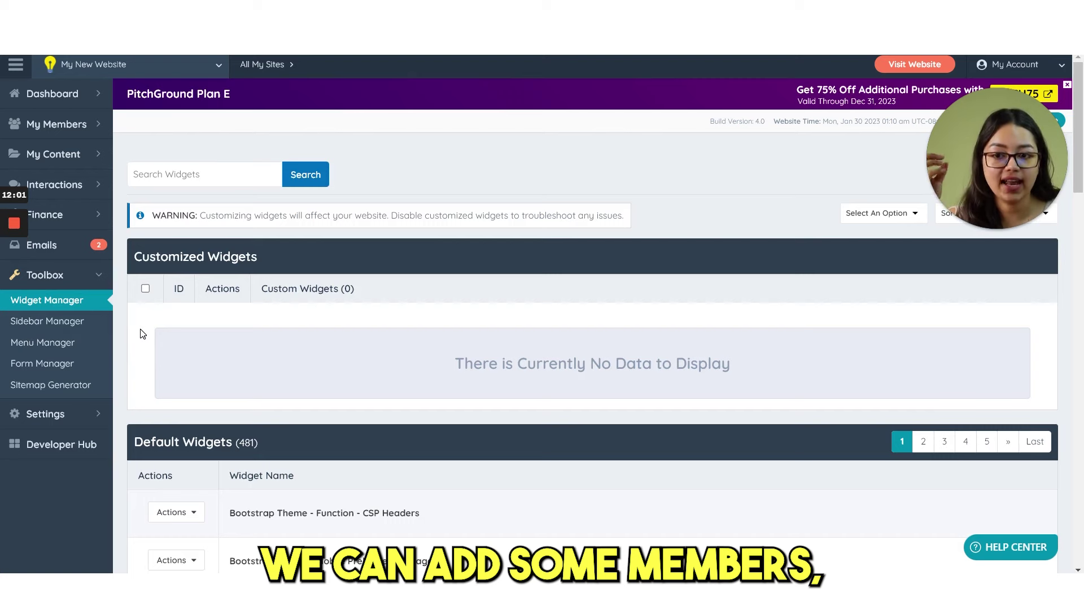
{"action": "left_click", "coordinate": [104, 124]}
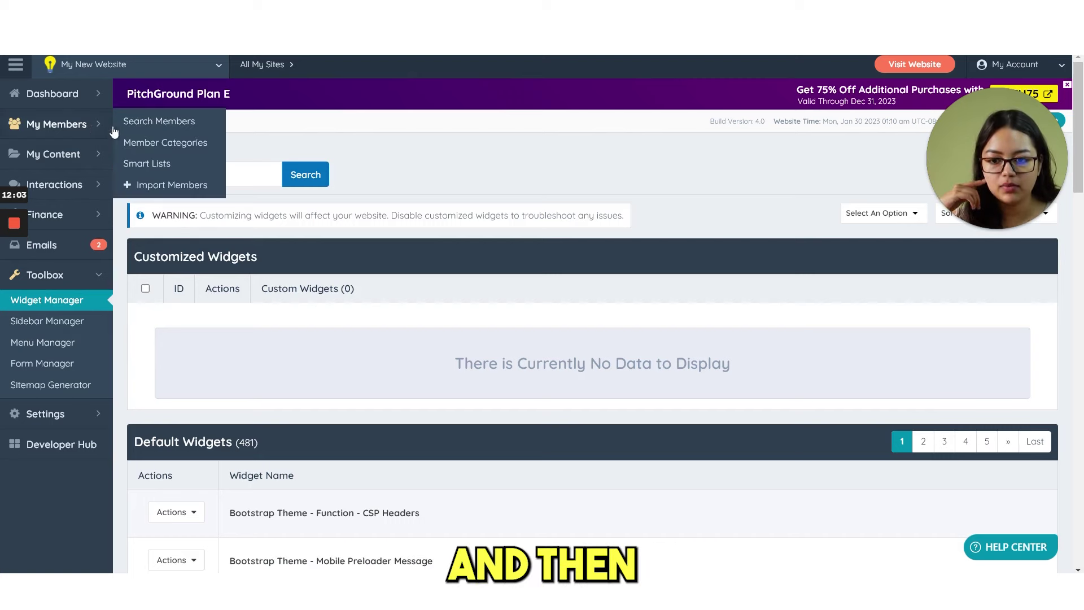
{"action": "left_click", "coordinate": [152, 143]}
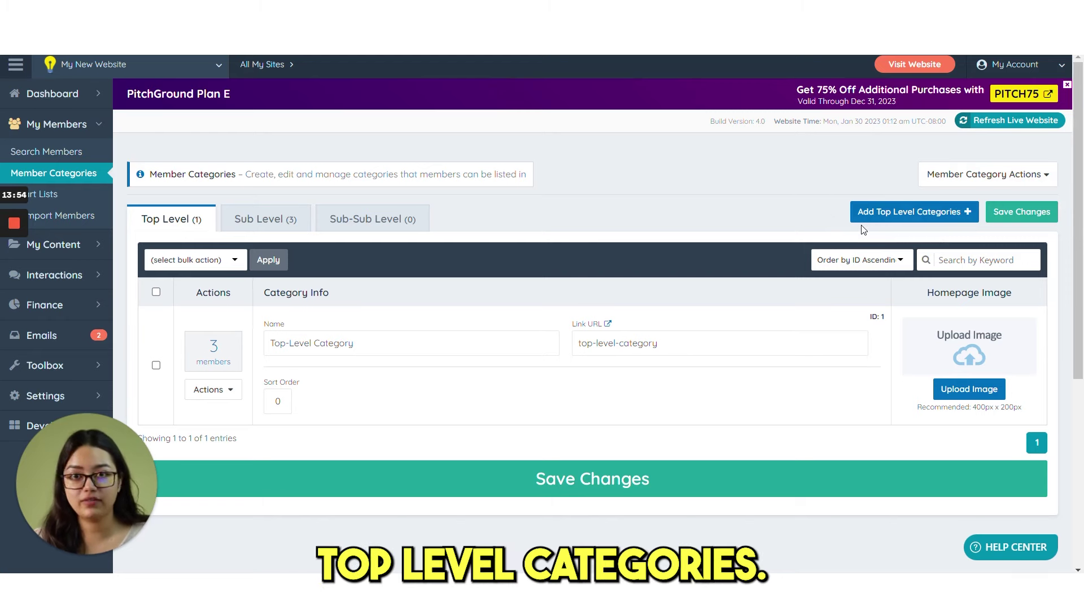
{"action": "left_click", "coordinate": [890, 220]}
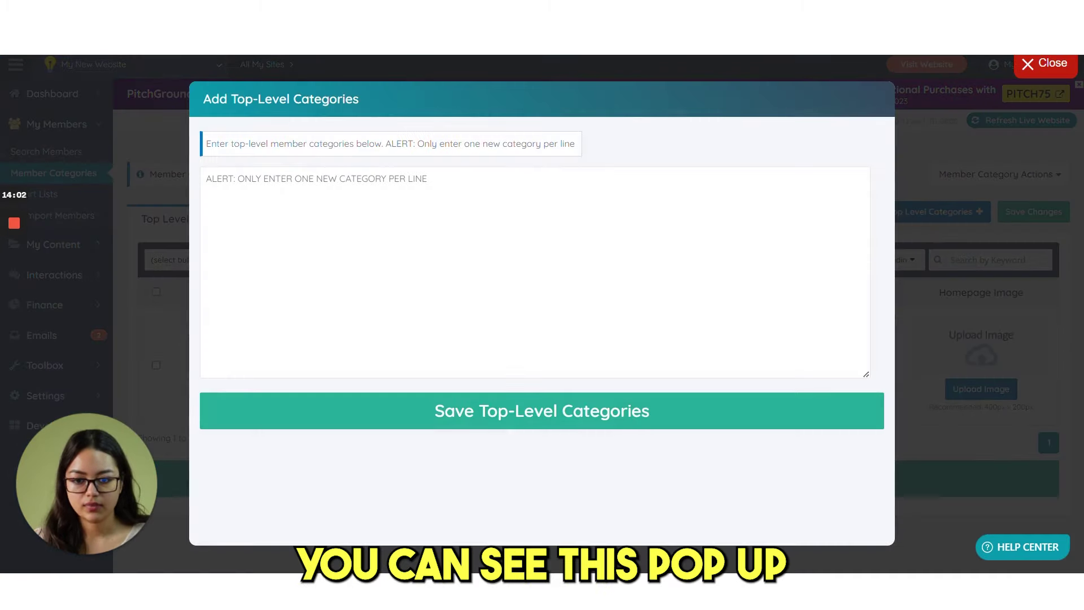
{"action": "left_click", "coordinate": [206, 179]}
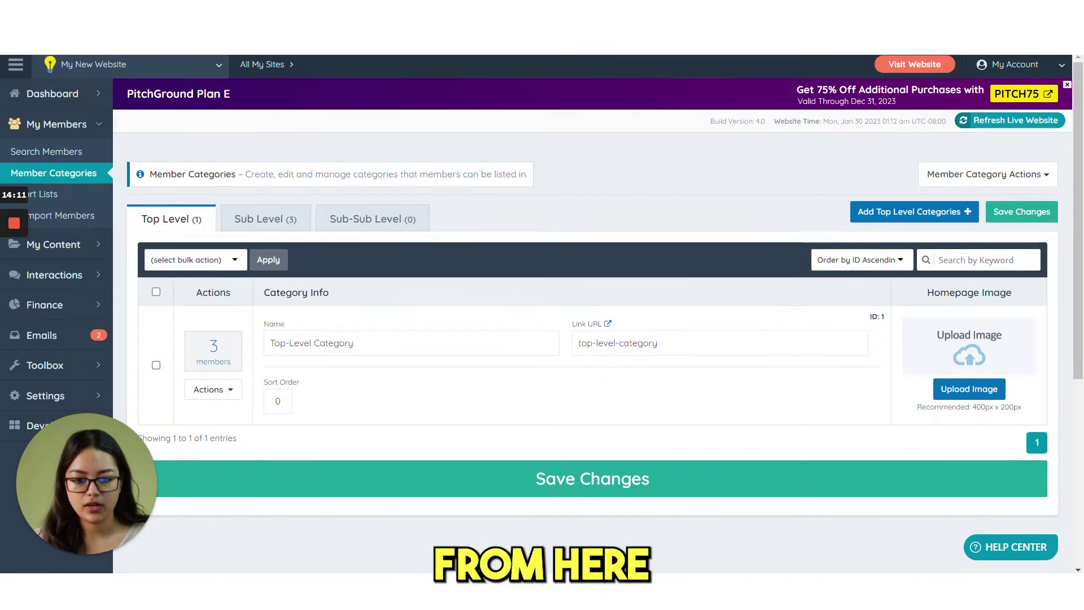
{"action": "left_click", "coordinate": [480, 344]}
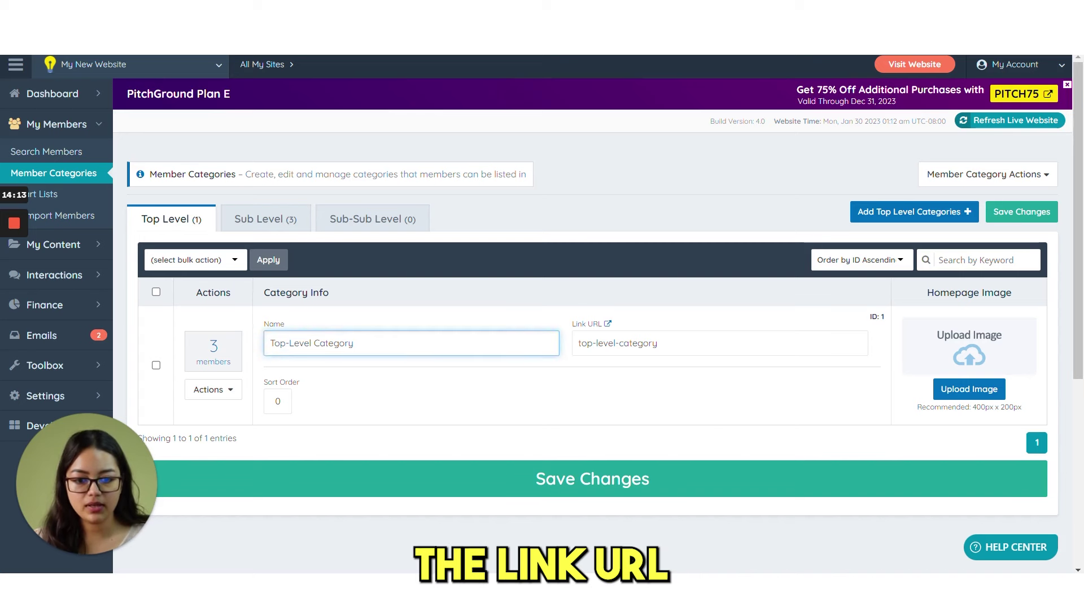
{"action": "left_click", "coordinate": [629, 345]}
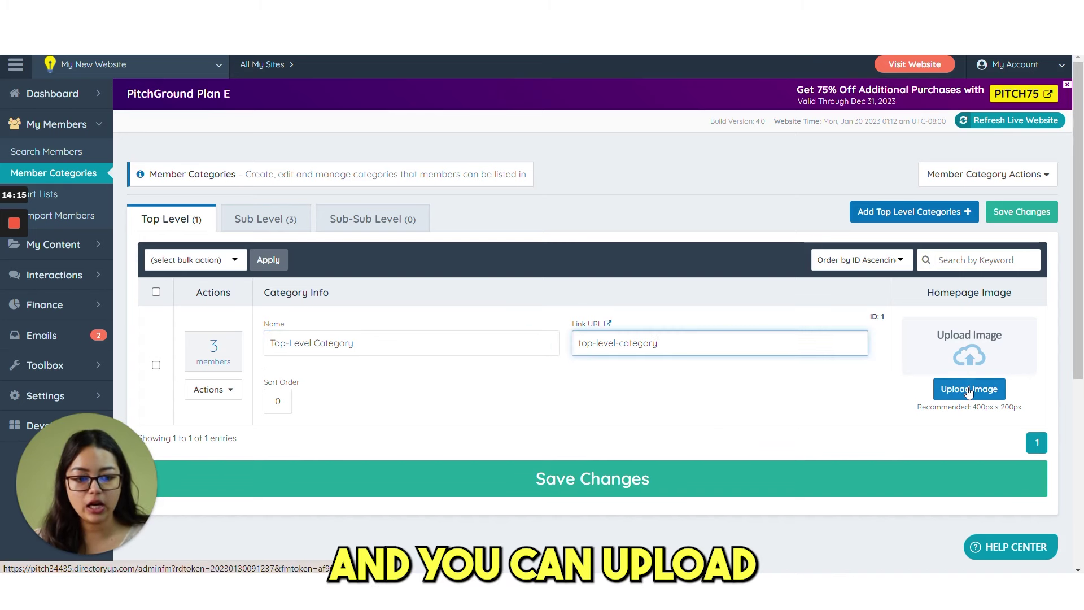
{"action": "left_click", "coordinate": [281, 219]}
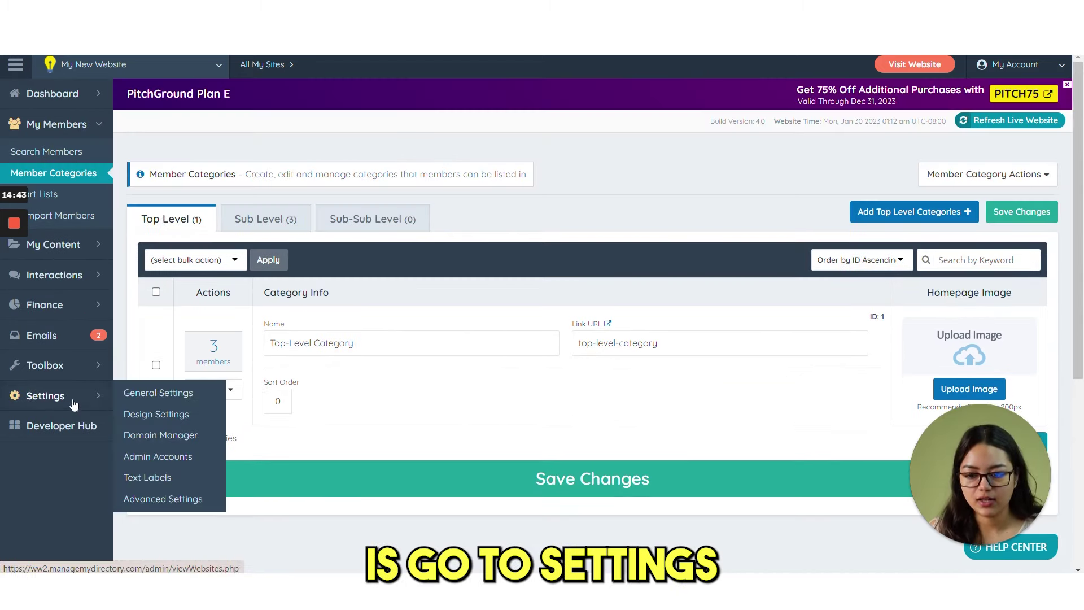
- In Design Settings' Logo Designer, review the title and slogan and make the title colour blue
{"action": "left_click", "coordinate": [136, 414]}
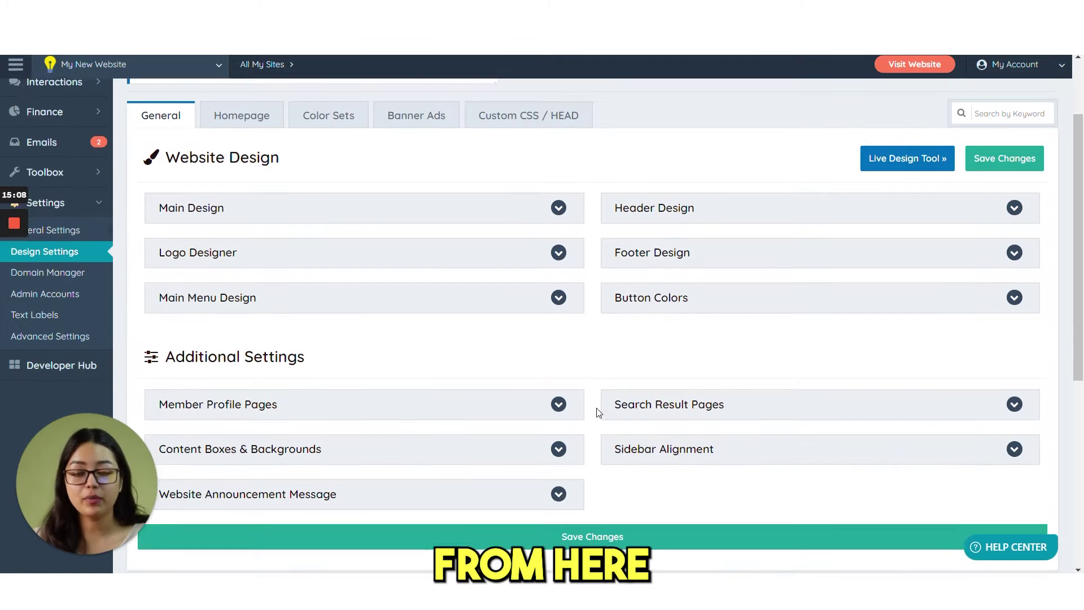
{"action": "scroll", "coordinate": [598, 412], "scroll_direction": "down", "scroll_amount": 1}
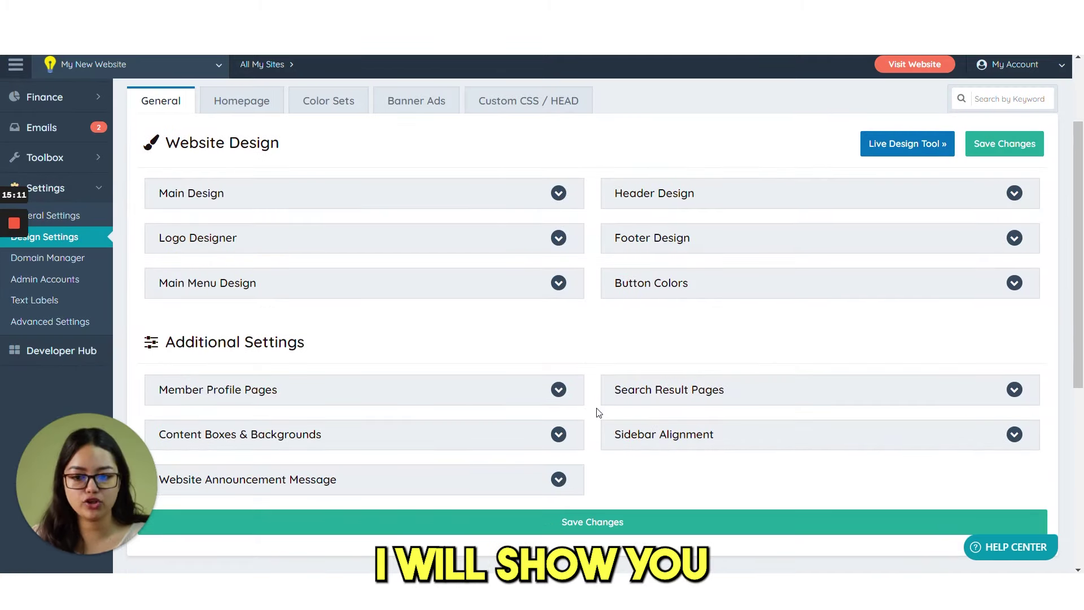
{"action": "left_click", "coordinate": [500, 241]}
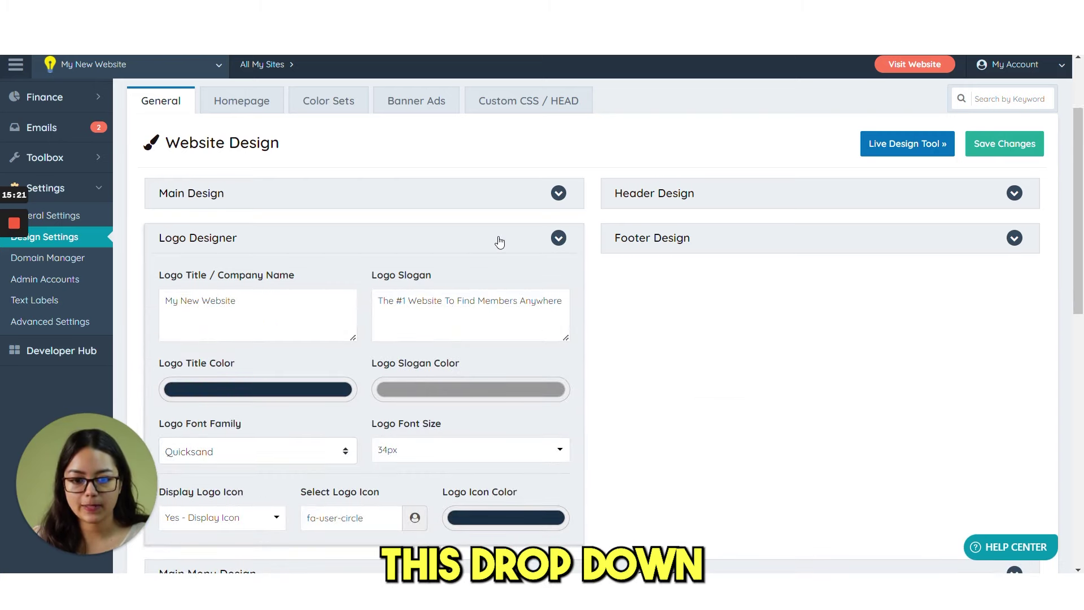
{"action": "scroll", "coordinate": [500, 242], "scroll_direction": "down", "scroll_amount": 2}
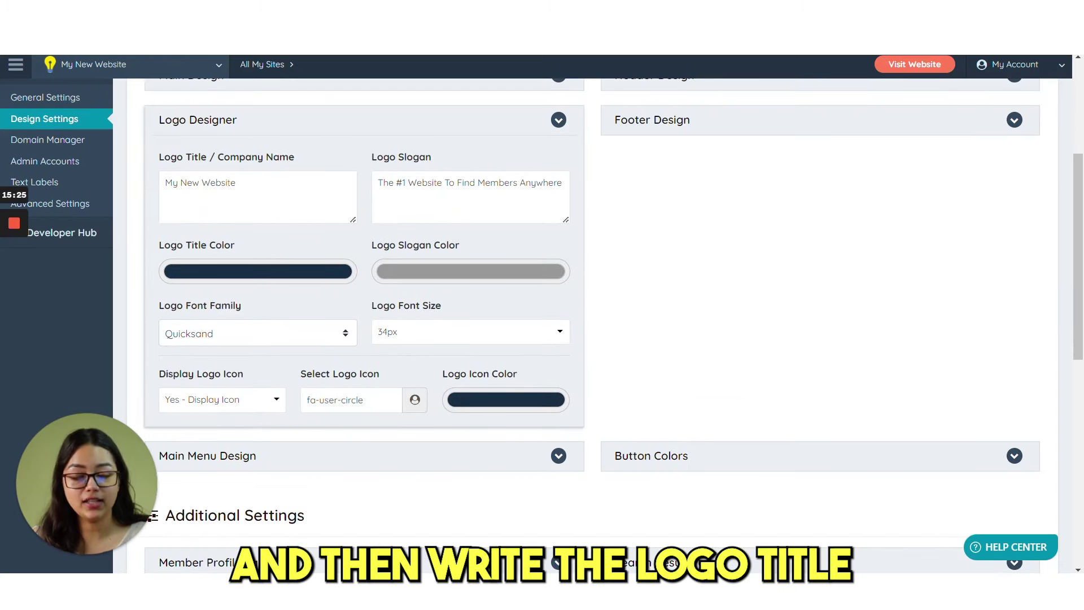
{"action": "left_click", "coordinate": [337, 202]}
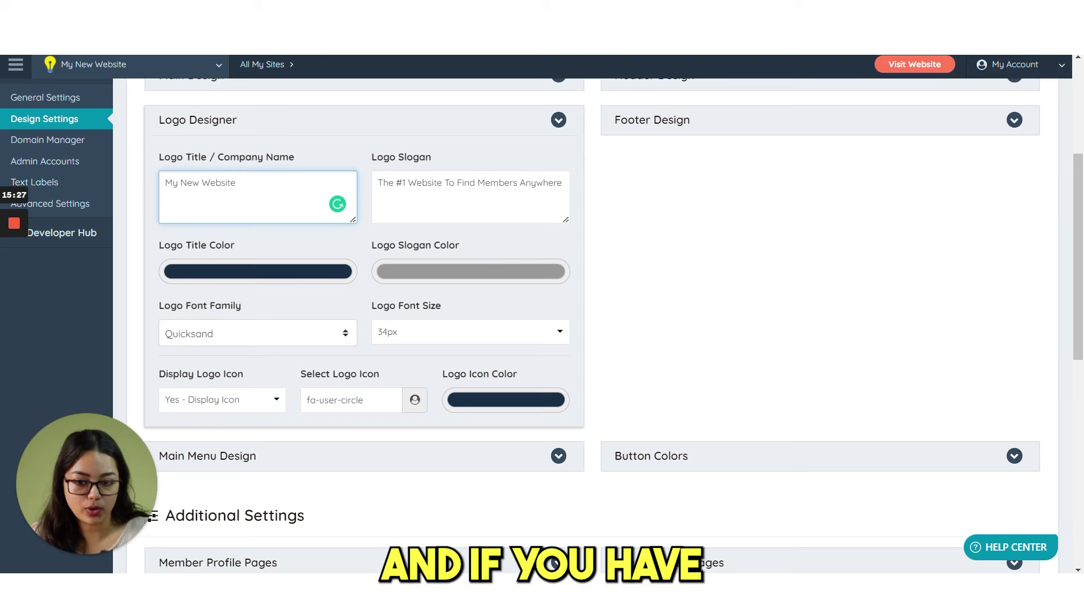
{"action": "left_click", "coordinate": [407, 182]}
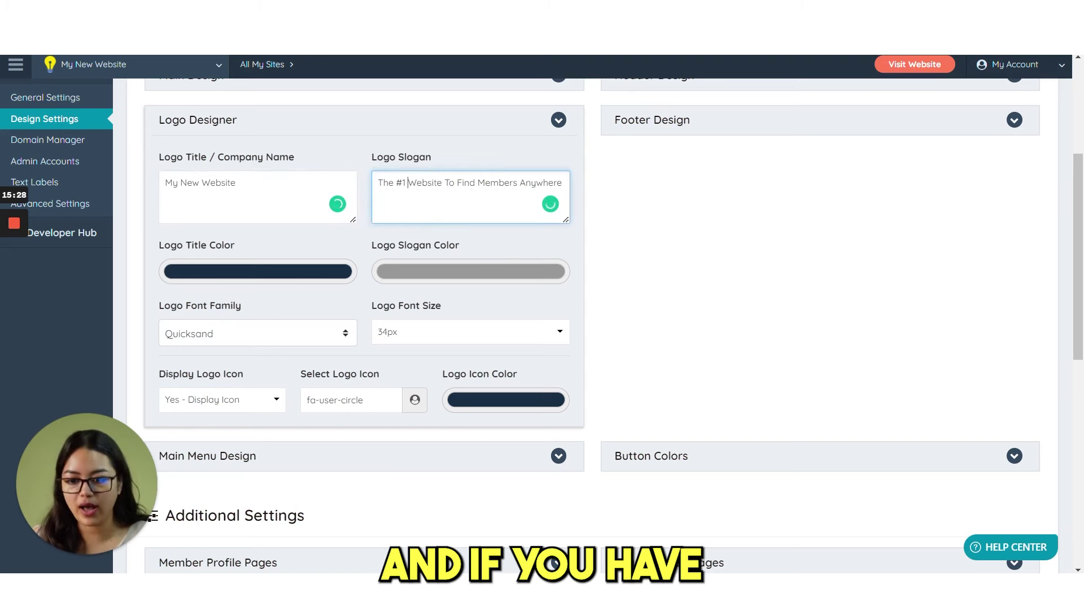
{"action": "left_click", "coordinate": [252, 279]}
{"action": "left_click", "coordinate": [288, 317]}
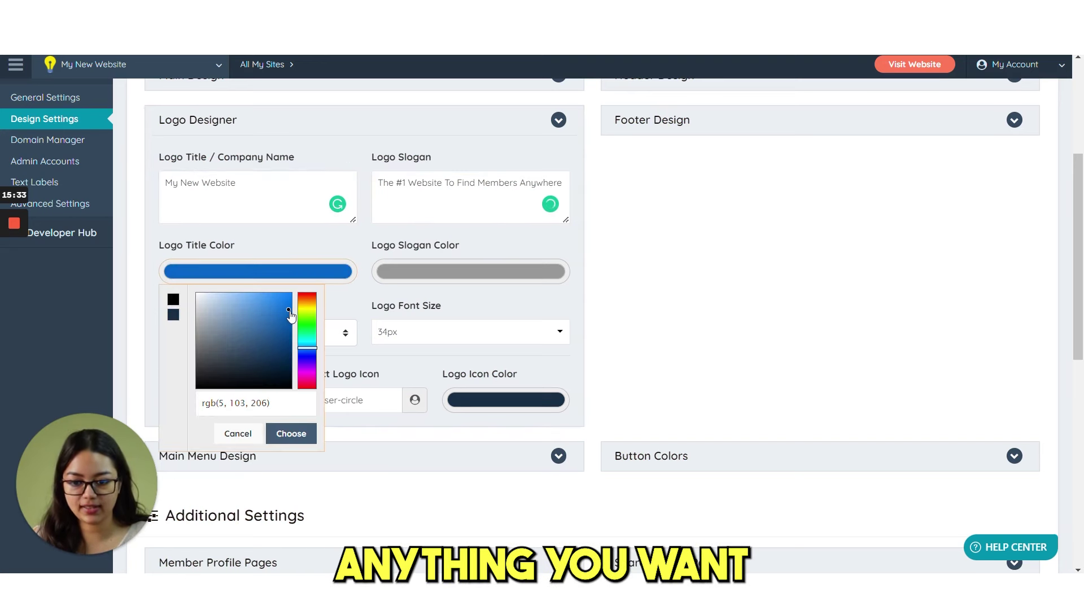
- Keep the logo at Quicksand 34px with the logo icon displayed, and review the icon colour
{"action": "left_click", "coordinate": [439, 275]}
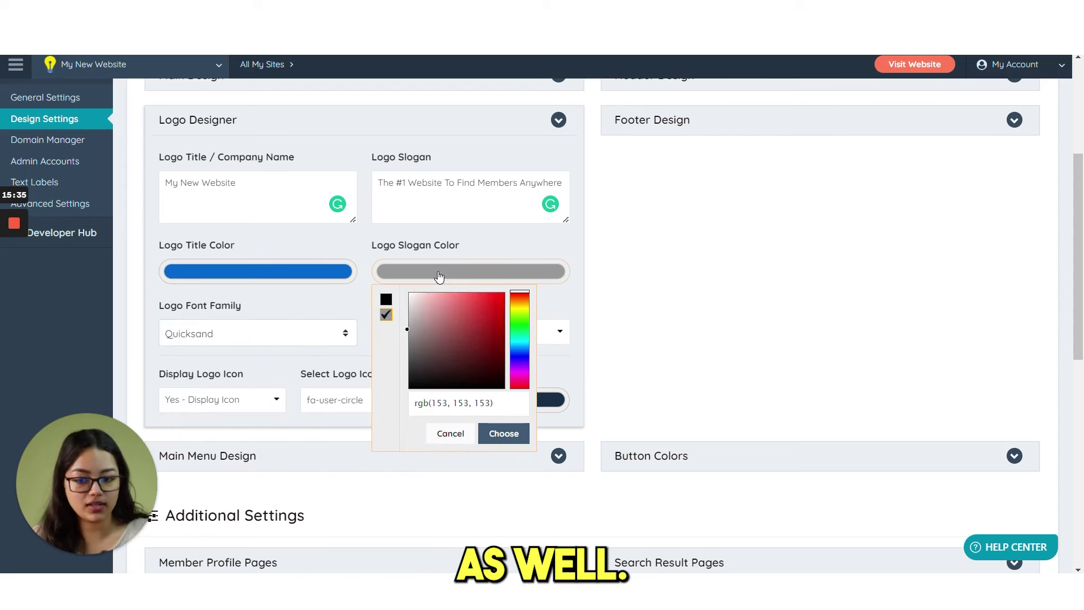
{"action": "left_click", "coordinate": [257, 335]}
{"action": "left_click", "coordinate": [263, 335]}
{"action": "scroll", "coordinate": [257, 417], "scroll_direction": "down", "scroll_amount": 7}
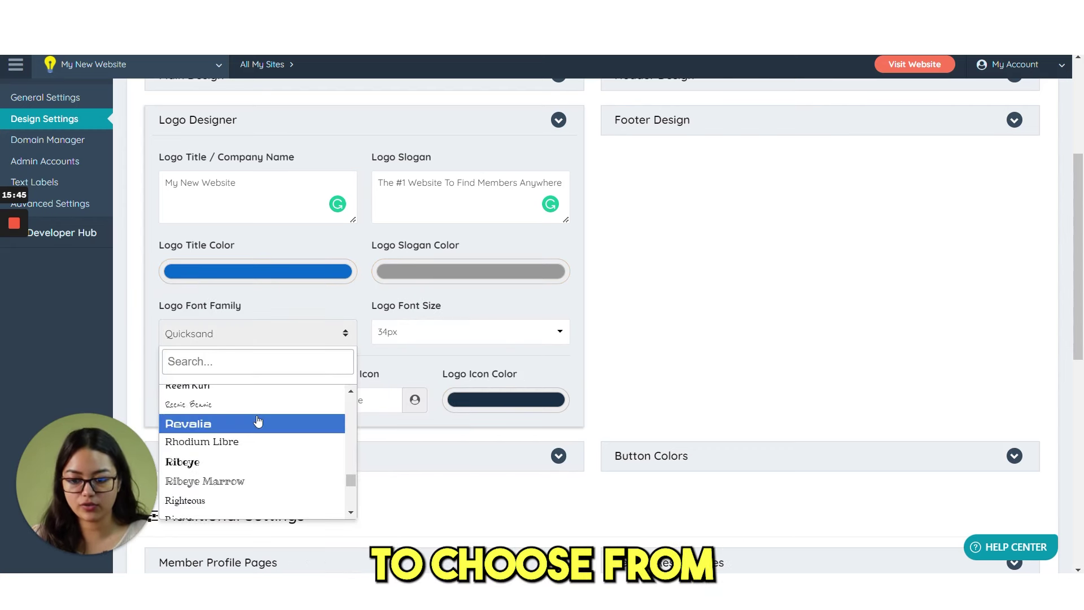
{"action": "scroll", "coordinate": [258, 421], "scroll_direction": "down", "scroll_amount": 3}
{"action": "left_click", "coordinate": [445, 333]}
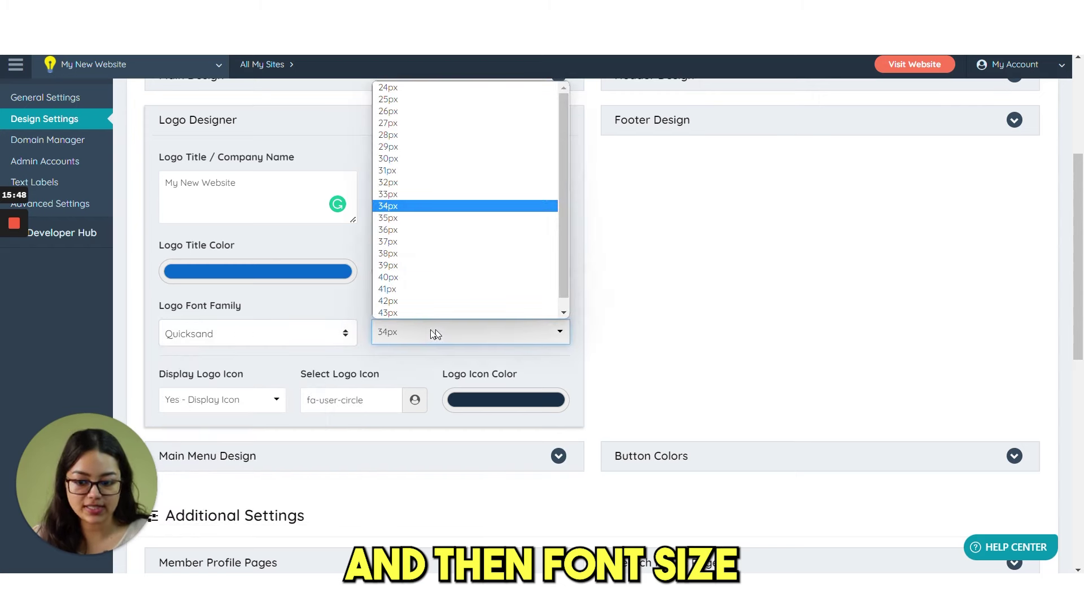
{"action": "left_click", "coordinate": [248, 405]}
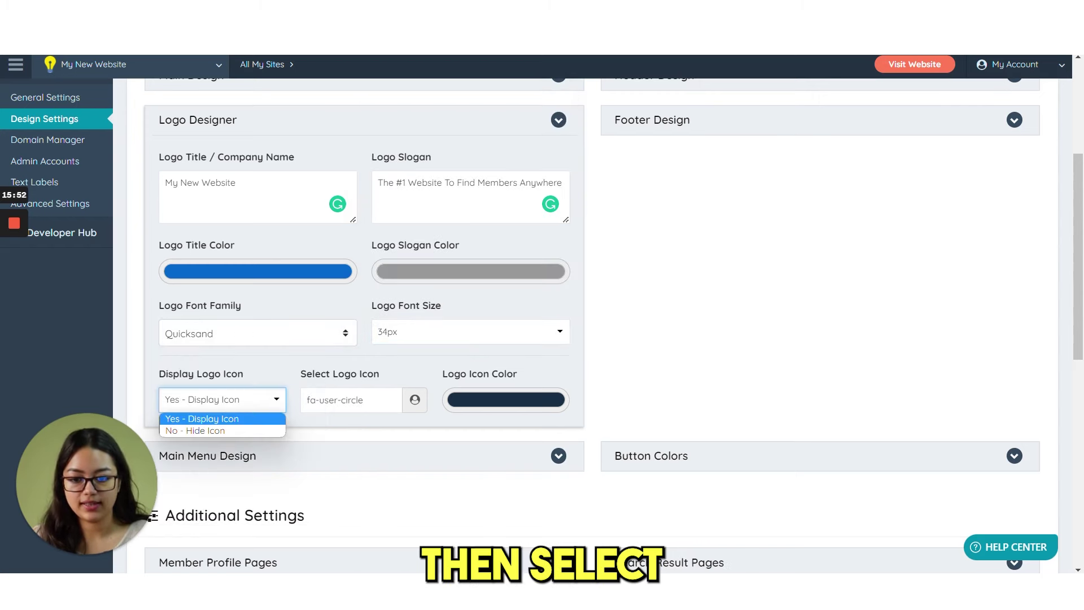
{"action": "left_click", "coordinate": [360, 400]}
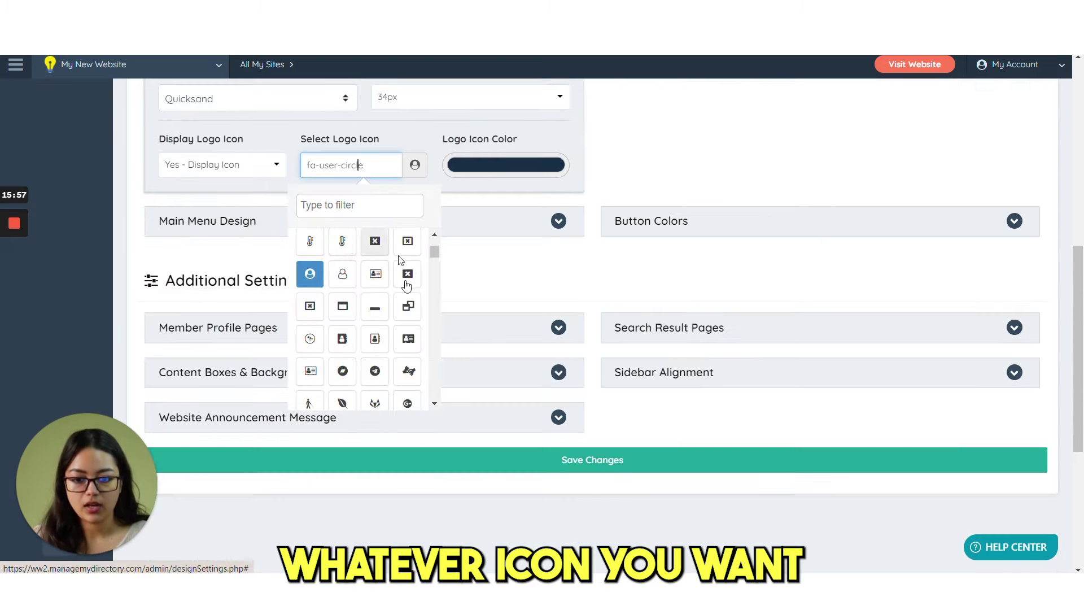
{"action": "scroll", "coordinate": [367, 304], "scroll_direction": "down", "scroll_amount": 5}
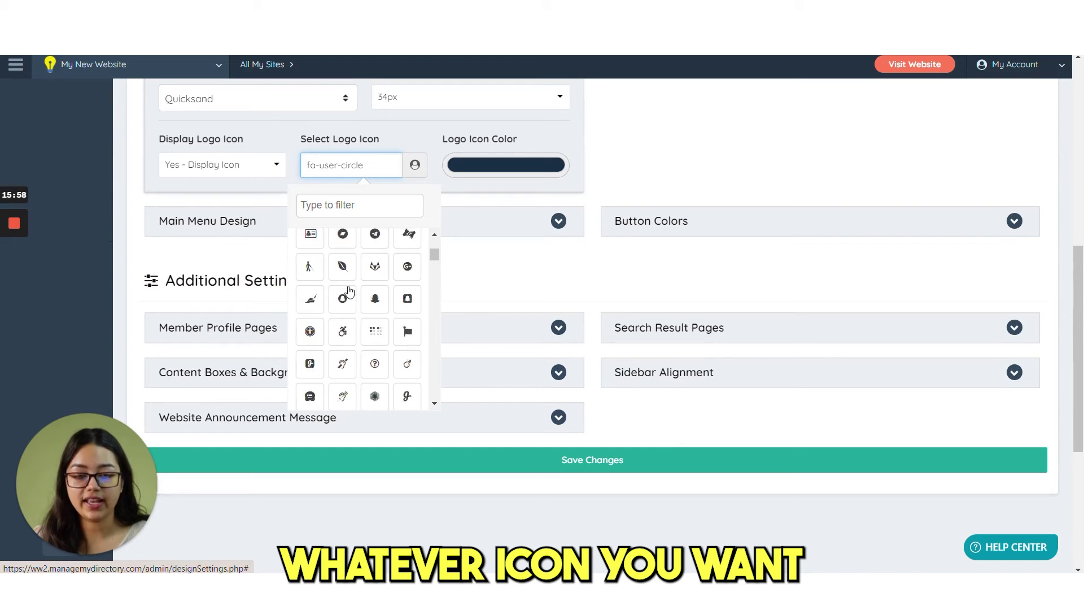
{"action": "scroll", "coordinate": [386, 321], "scroll_direction": "up", "scroll_amount": 3}
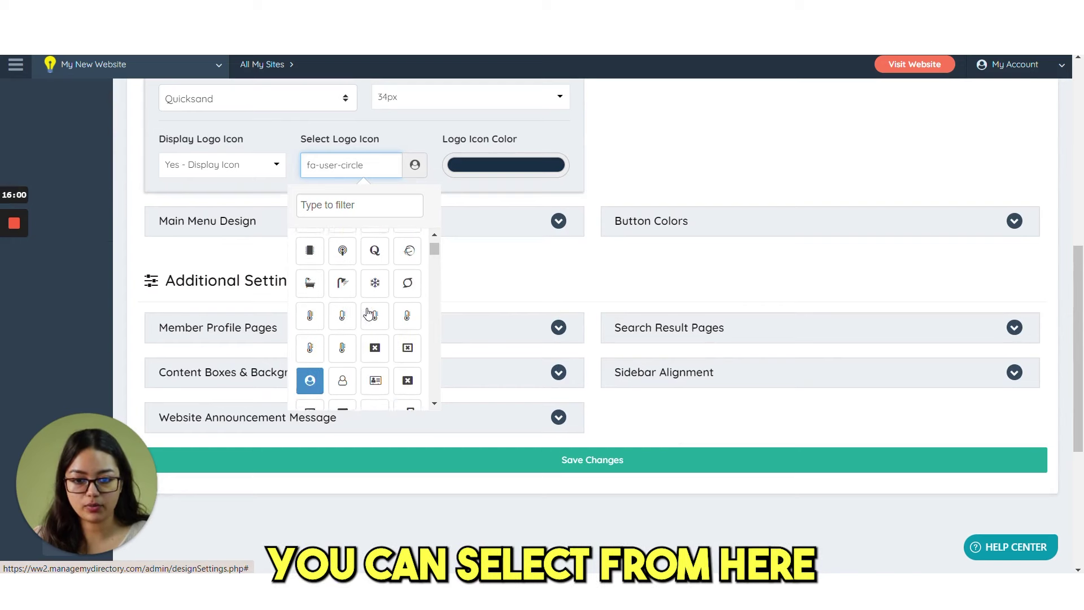
{"action": "left_click", "coordinate": [501, 165]}
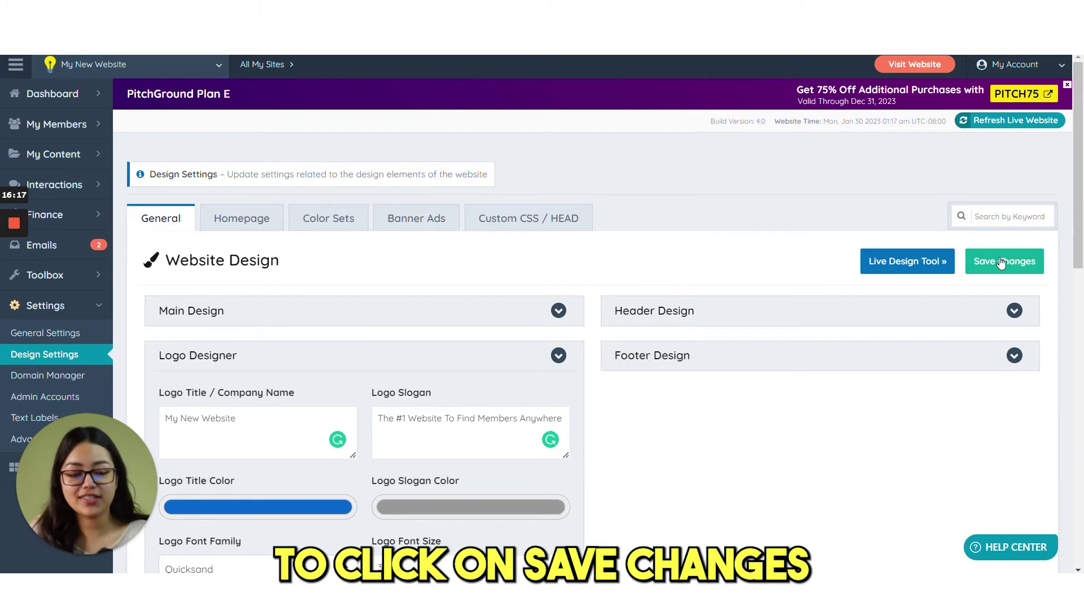
- Expand the Header, Main Menu, Member Profile and Search Result design panels and review their options
{"action": "scroll", "coordinate": [603, 446], "scroll_direction": "down", "scroll_amount": 6}
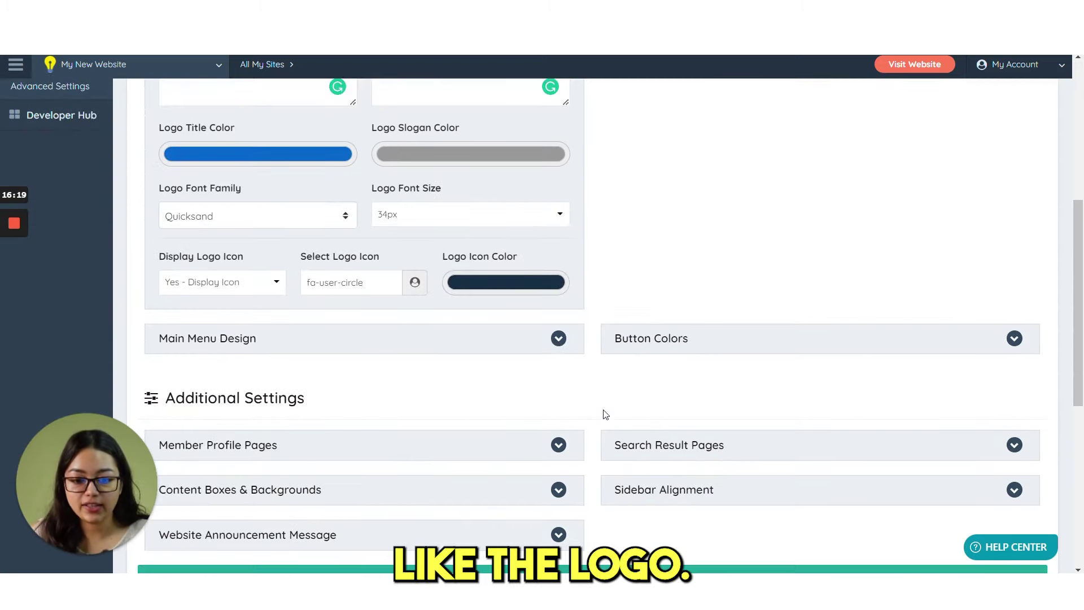
{"action": "scroll", "coordinate": [646, 355], "scroll_direction": "up", "scroll_amount": 4}
{"action": "left_click", "coordinate": [673, 206]}
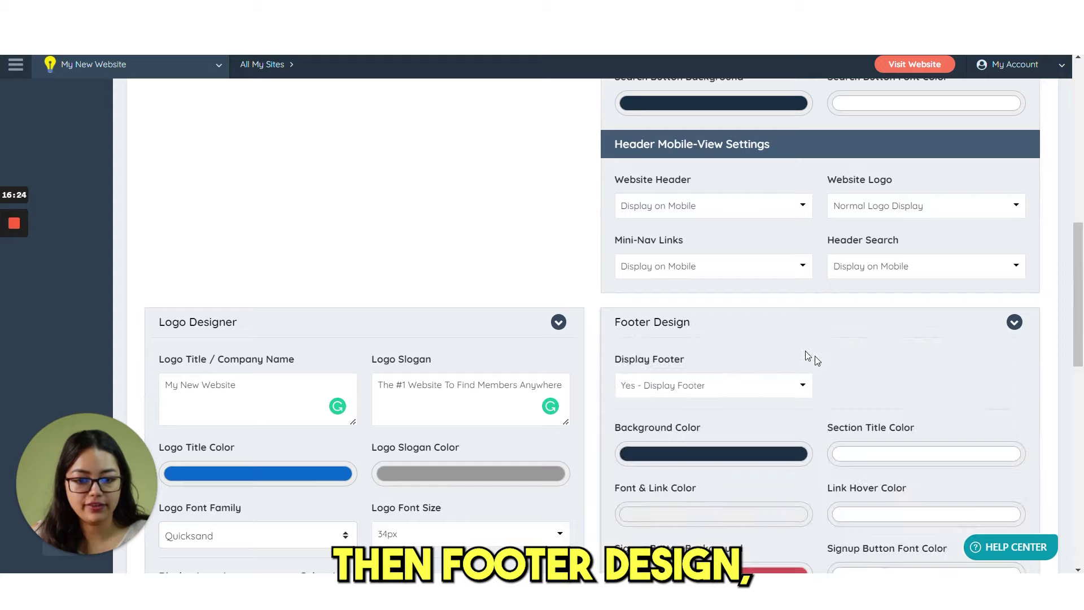
{"action": "scroll", "coordinate": [812, 358], "scroll_direction": "down", "scroll_amount": 4}
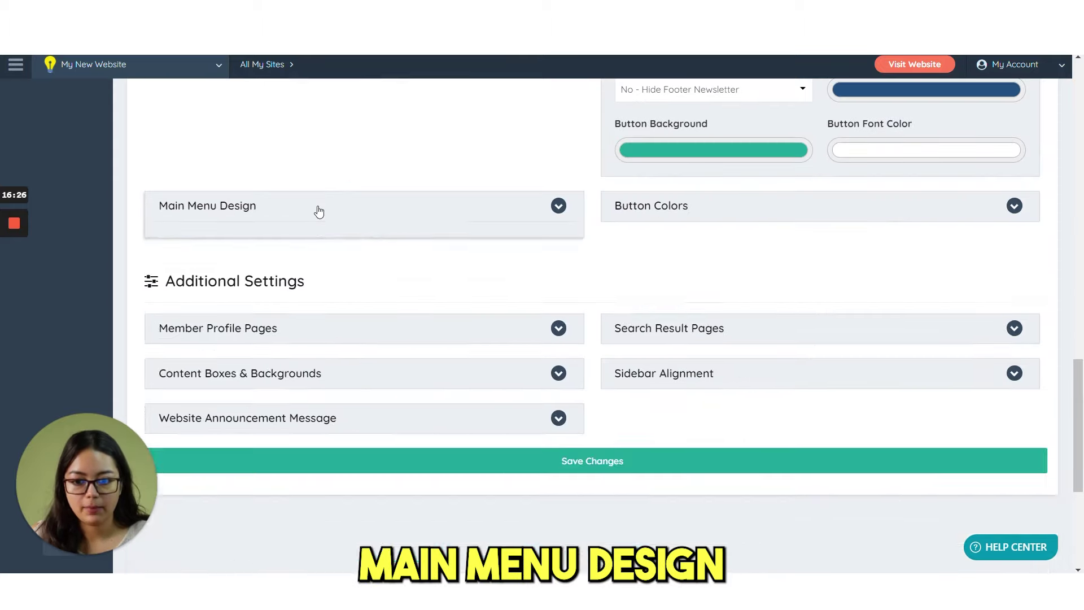
{"action": "left_click", "coordinate": [319, 210]}
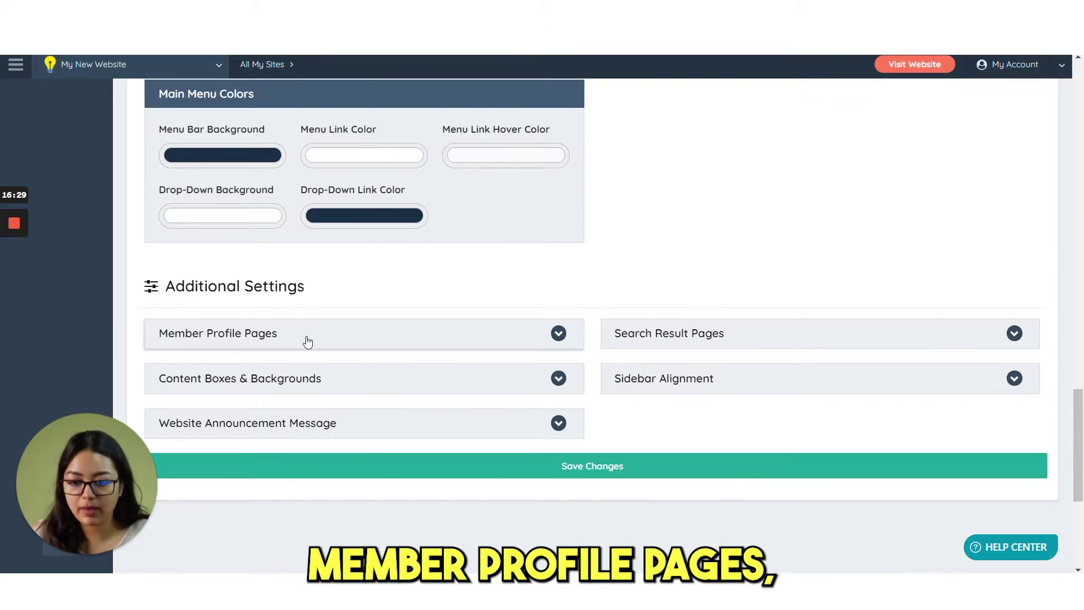
{"action": "left_click", "coordinate": [310, 338]}
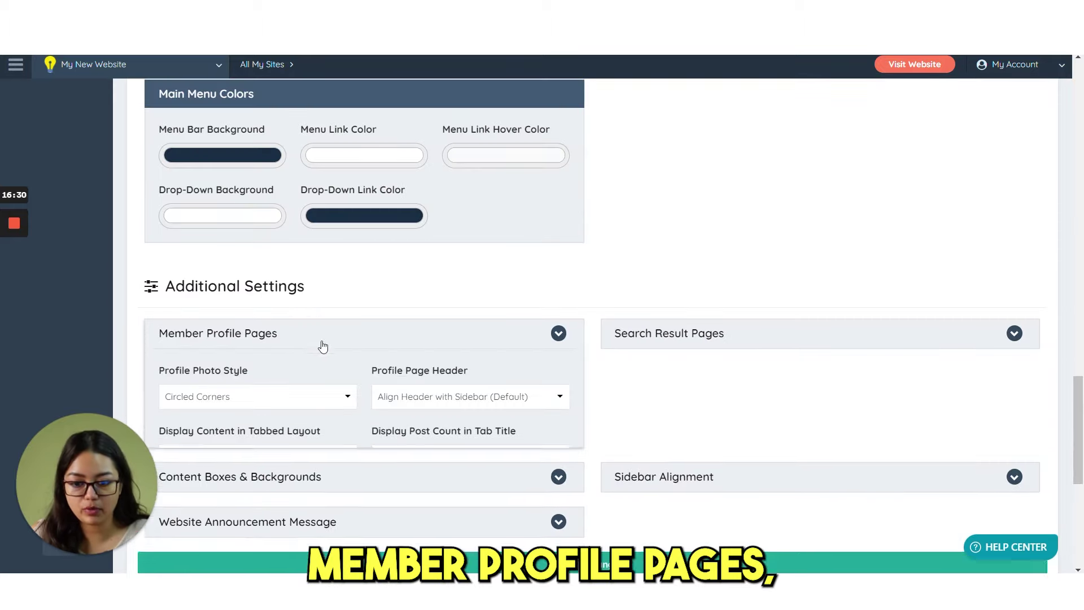
{"action": "scroll", "coordinate": [403, 369], "scroll_direction": "down", "scroll_amount": 2}
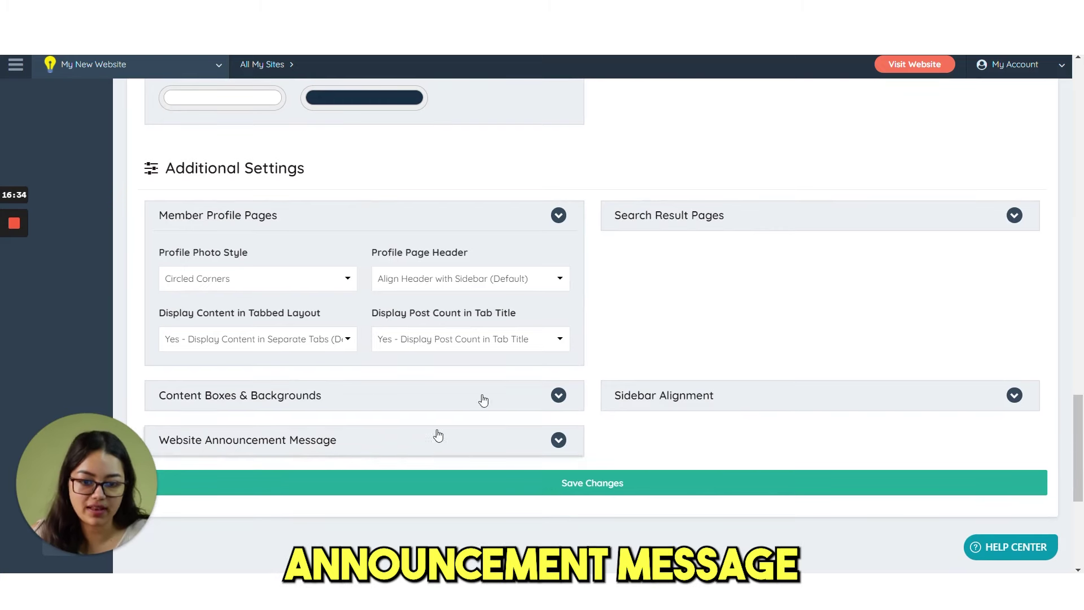
{"action": "left_click", "coordinate": [754, 228]}
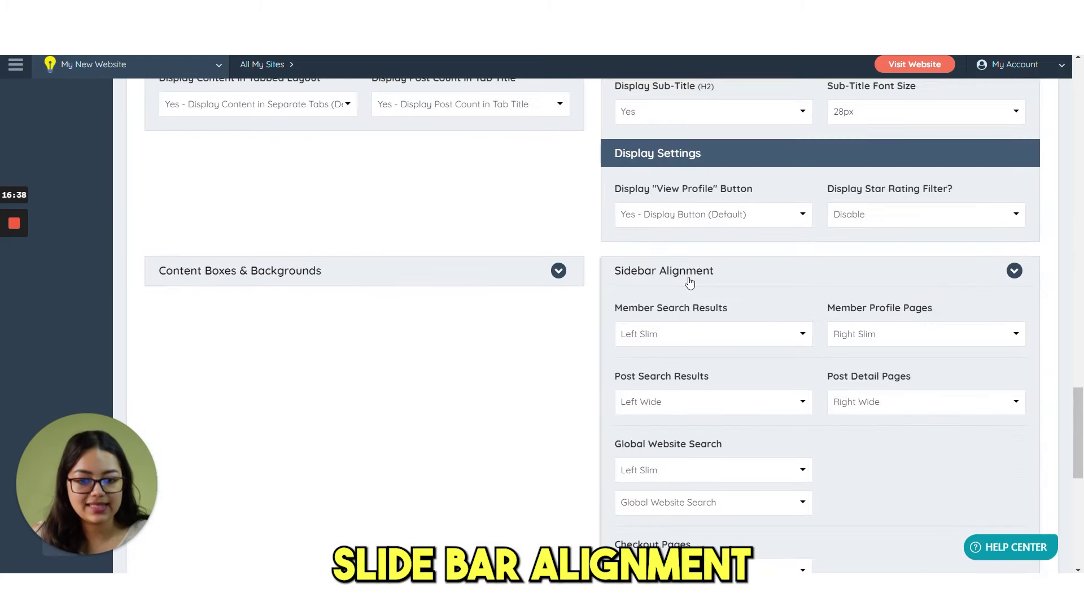
{"action": "scroll", "coordinate": [734, 336], "scroll_direction": "down", "scroll_amount": 4}
{"action": "scroll", "coordinate": [737, 339], "scroll_direction": "up", "scroll_amount": 2}
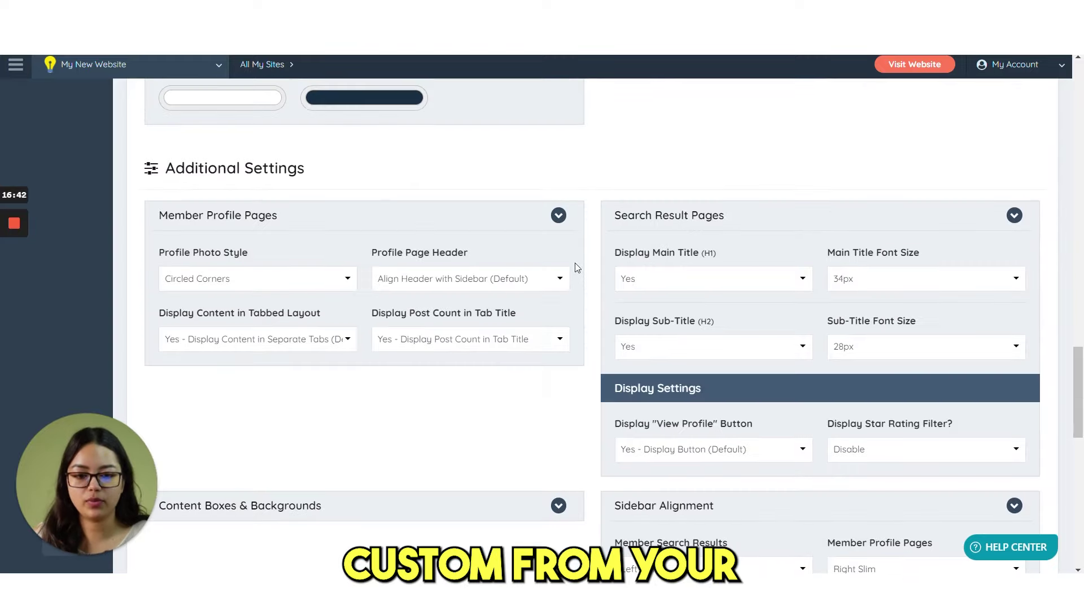
{"action": "scroll", "coordinate": [588, 270], "scroll_direction": "up", "scroll_amount": 6}
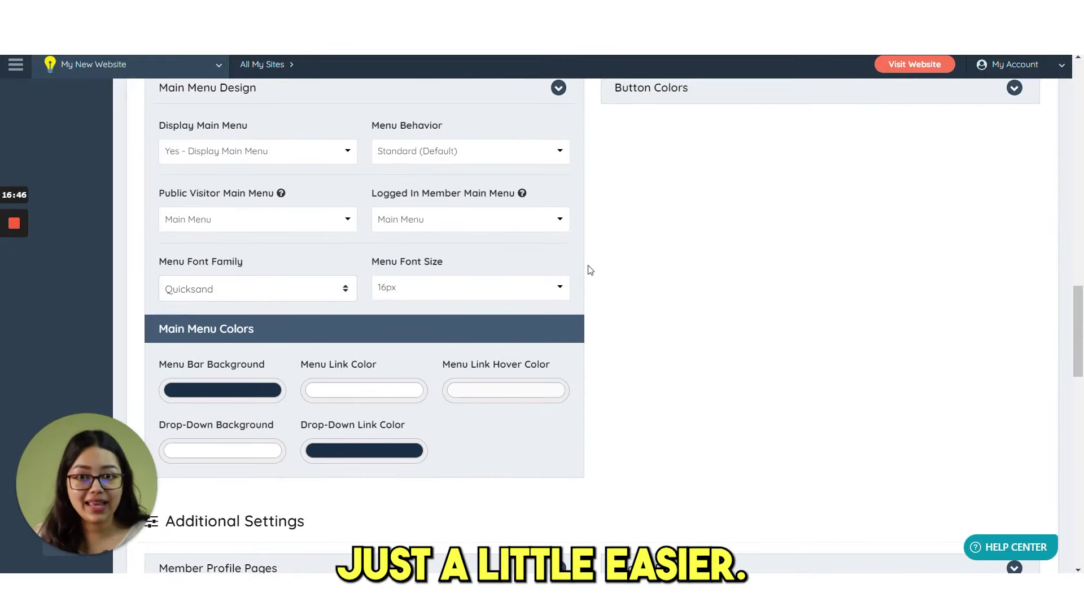
{"action": "scroll", "coordinate": [588, 270], "scroll_direction": "up", "scroll_amount": 12}
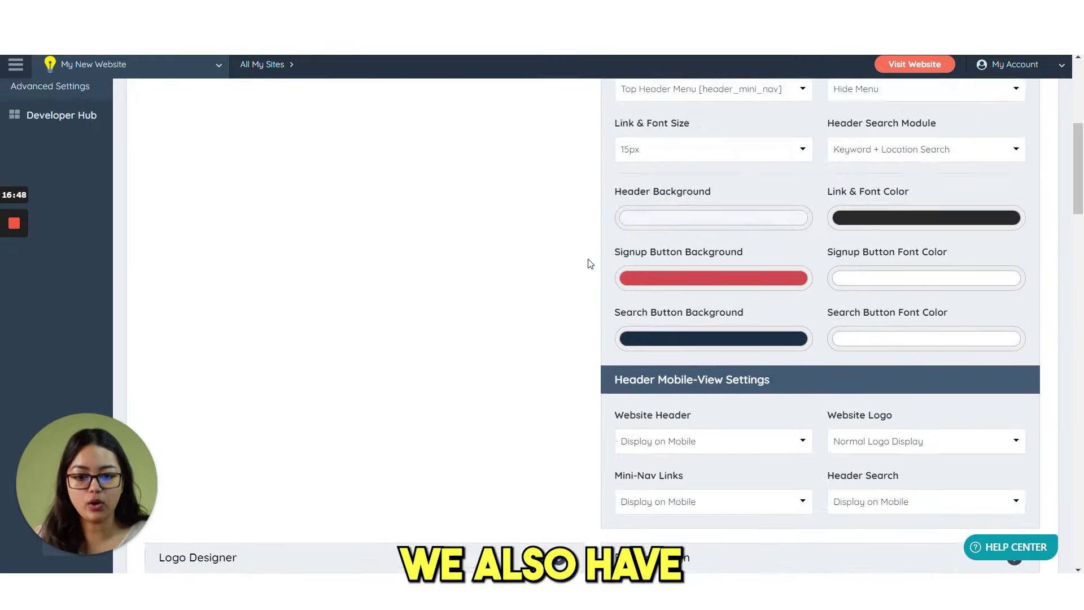
{"action": "scroll", "coordinate": [589, 264], "scroll_direction": "up", "scroll_amount": 6}
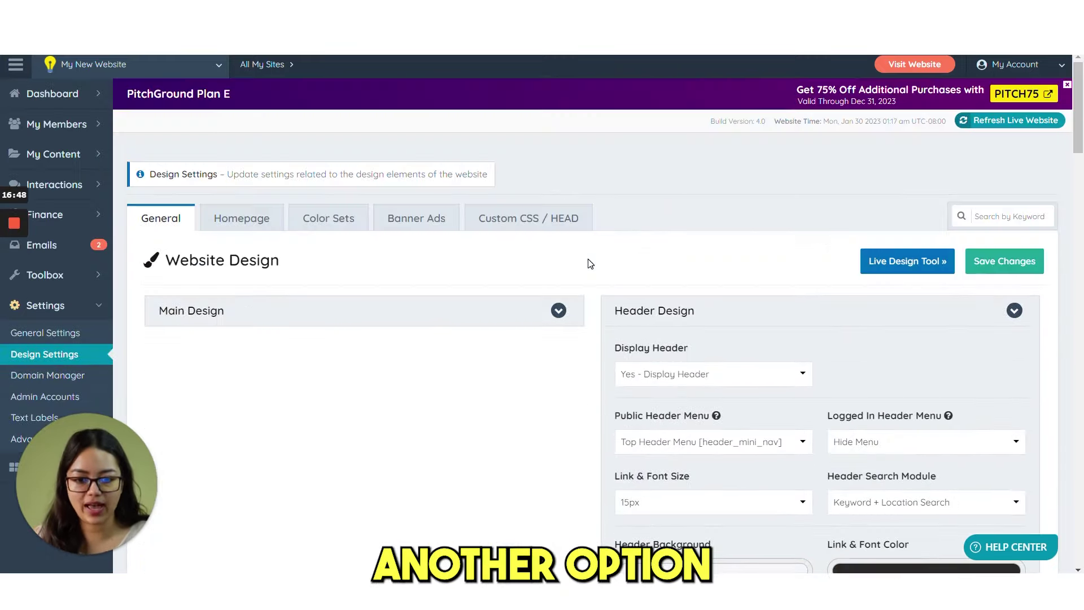
- Browse the Color Sets presets such as Chateau, Salt Box, Classic and Lemon Grass
{"action": "left_click", "coordinate": [343, 225]}
{"action": "scroll", "coordinate": [448, 322], "scroll_direction": "down", "scroll_amount": 2}
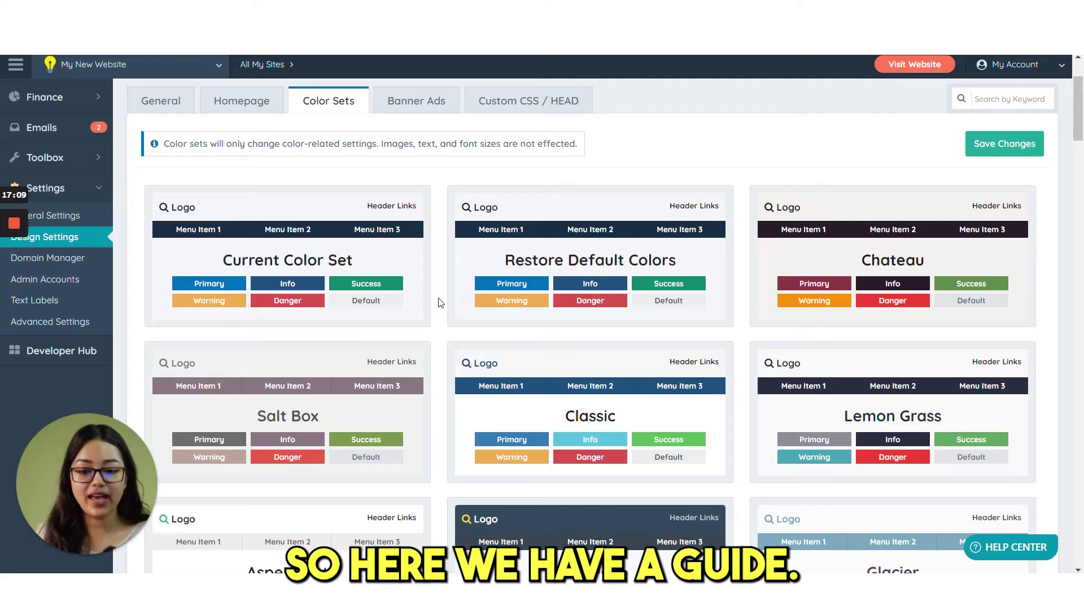
{"action": "scroll", "coordinate": [440, 303], "scroll_direction": "down", "scroll_amount": 2}
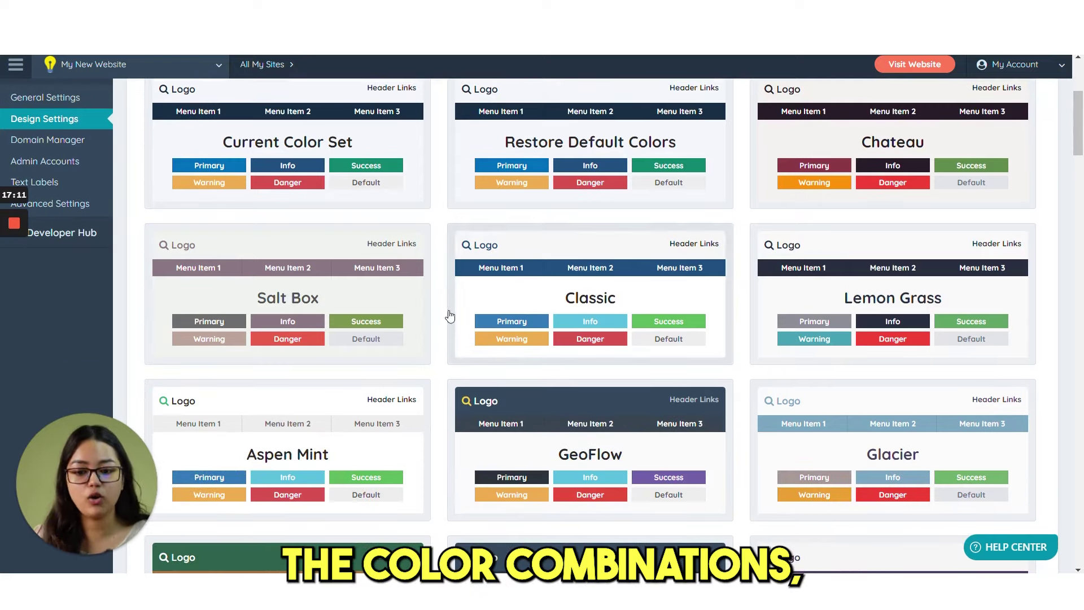
{"action": "scroll", "coordinate": [442, 305], "scroll_direction": "down", "scroll_amount": 8}
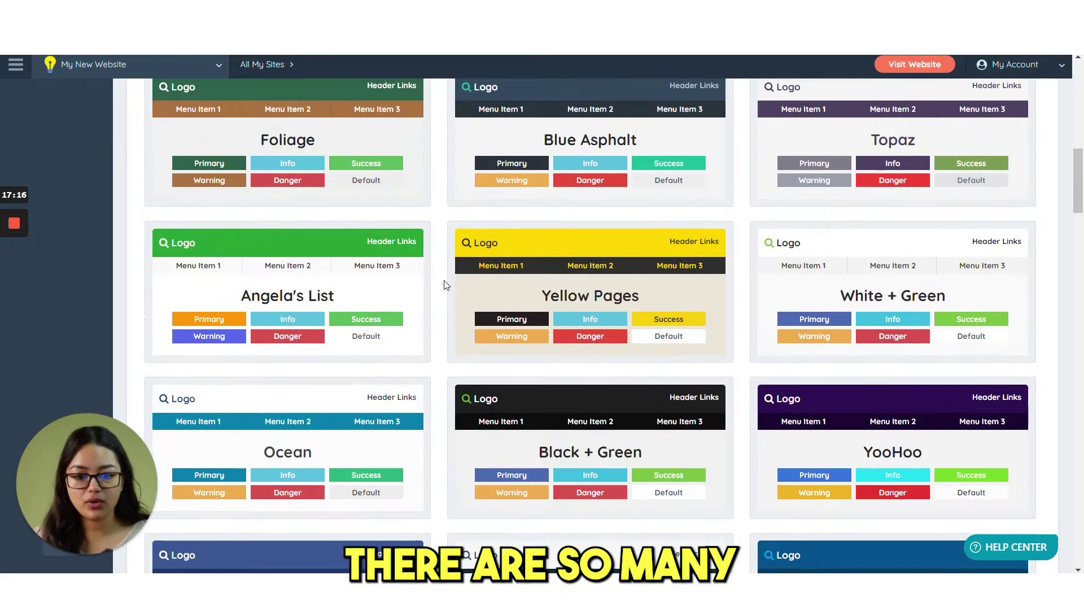
{"action": "scroll", "coordinate": [445, 285], "scroll_direction": "down", "scroll_amount": 6}
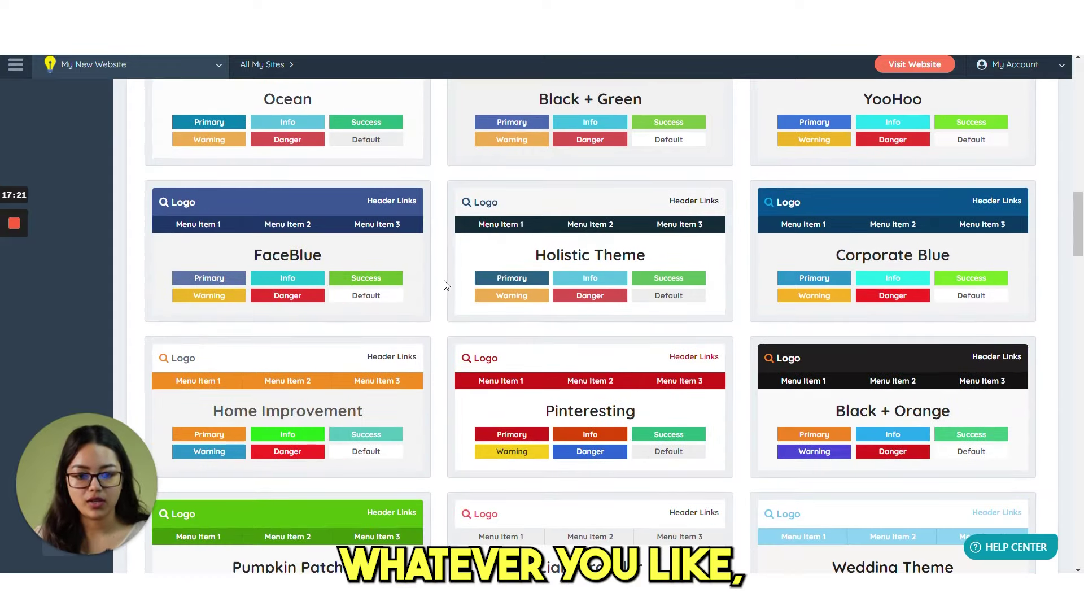
{"action": "scroll", "coordinate": [446, 285], "scroll_direction": "down", "scroll_amount": 3}
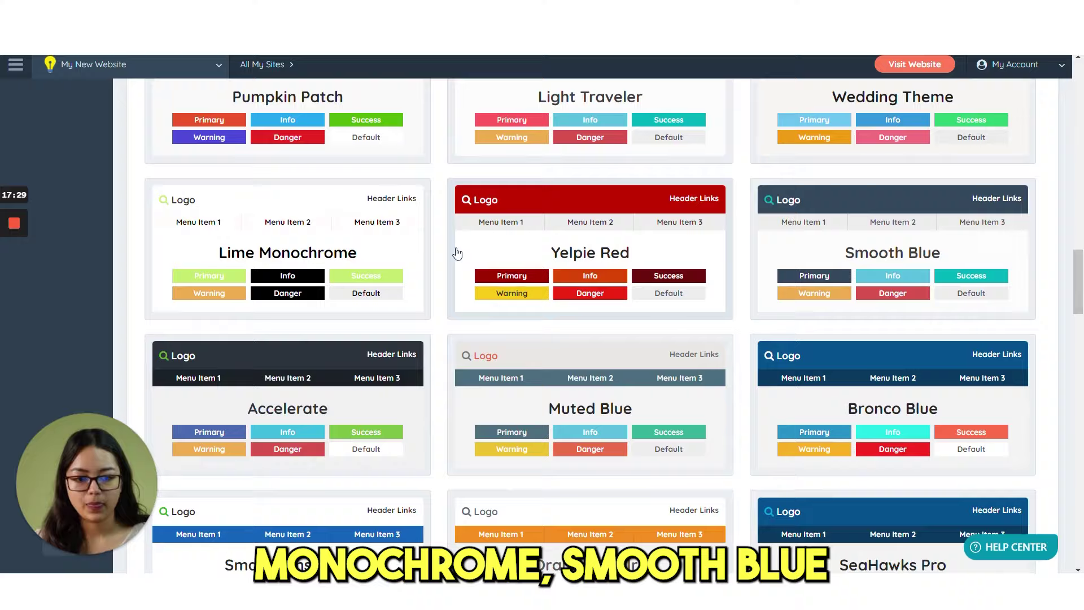
{"action": "scroll", "coordinate": [444, 254], "scroll_direction": "down", "scroll_amount": 2}
{"action": "scroll", "coordinate": [444, 254], "scroll_direction": "down", "scroll_amount": 2}
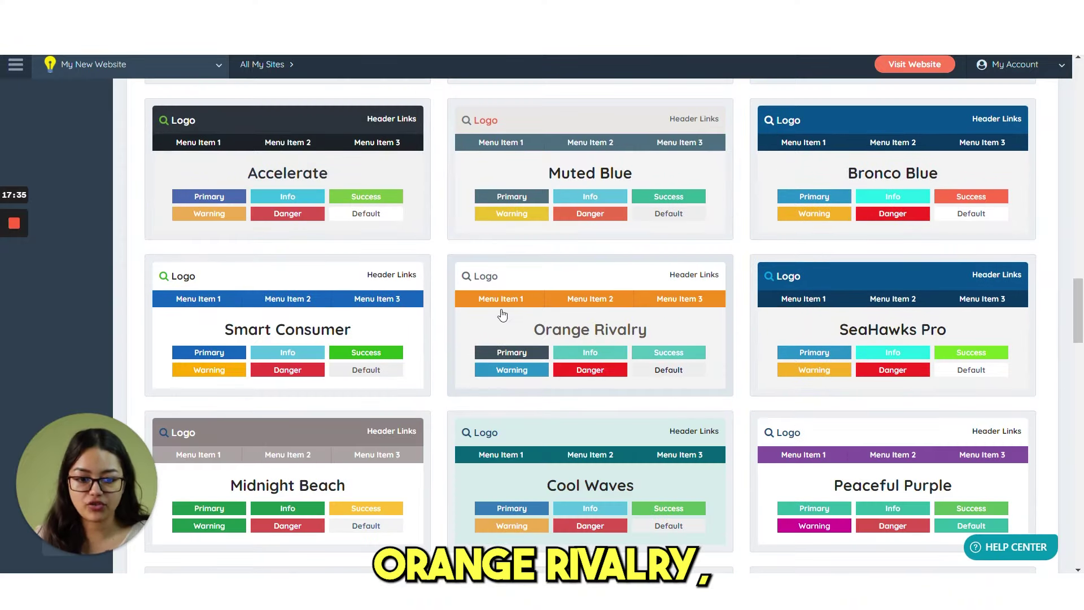
{"action": "scroll", "coordinate": [502, 314], "scroll_direction": "down", "scroll_amount": 4}
{"action": "scroll", "coordinate": [452, 319], "scroll_direction": "down", "scroll_amount": 2}
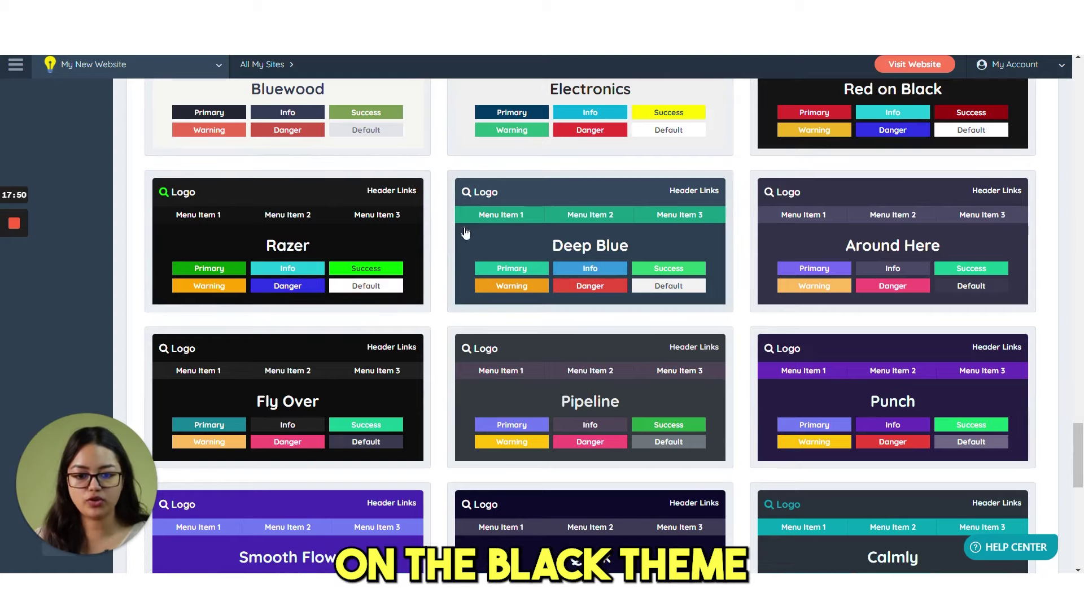
{"action": "scroll", "coordinate": [457, 235], "scroll_direction": "down", "scroll_amount": 7}
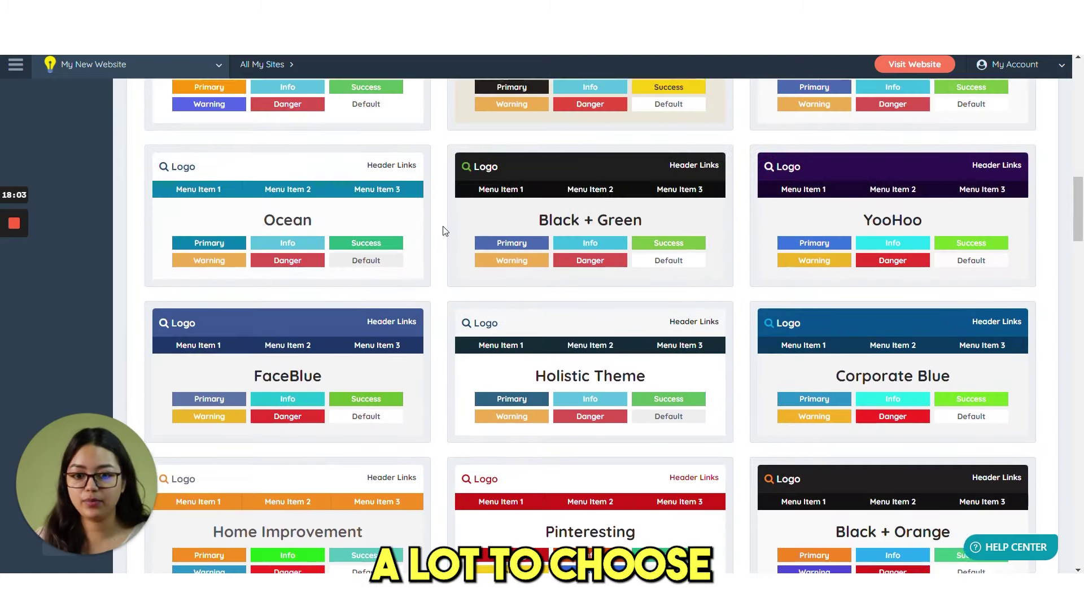
{"action": "scroll", "coordinate": [443, 230], "scroll_direction": "up", "scroll_amount": 4}
{"action": "scroll", "coordinate": [443, 227], "scroll_direction": "up", "scroll_amount": 6}
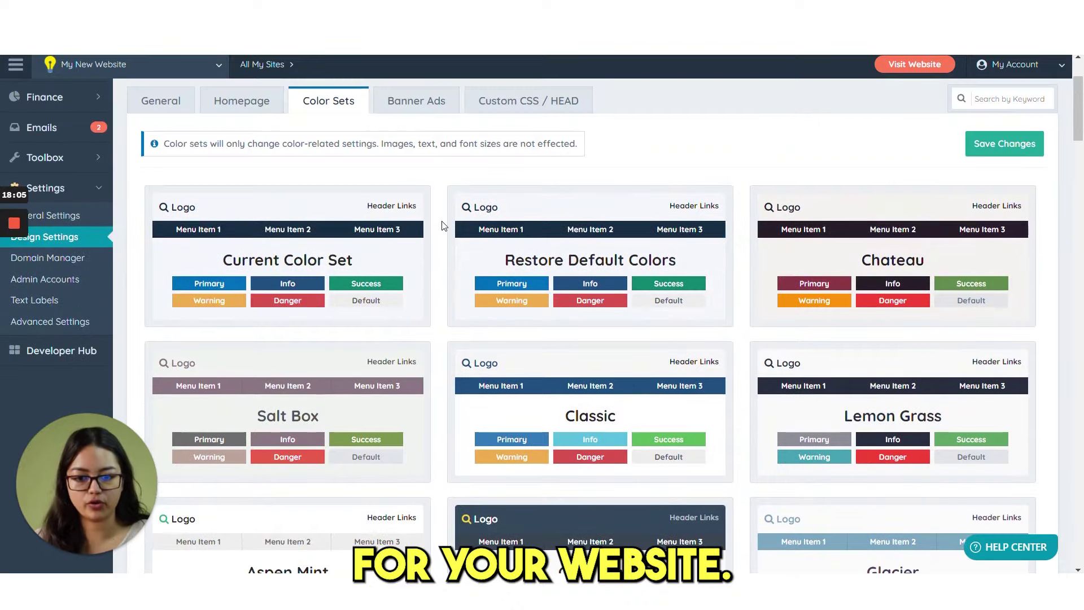
{"action": "scroll", "coordinate": [165, 214], "scroll_direction": "up", "scroll_amount": 3}
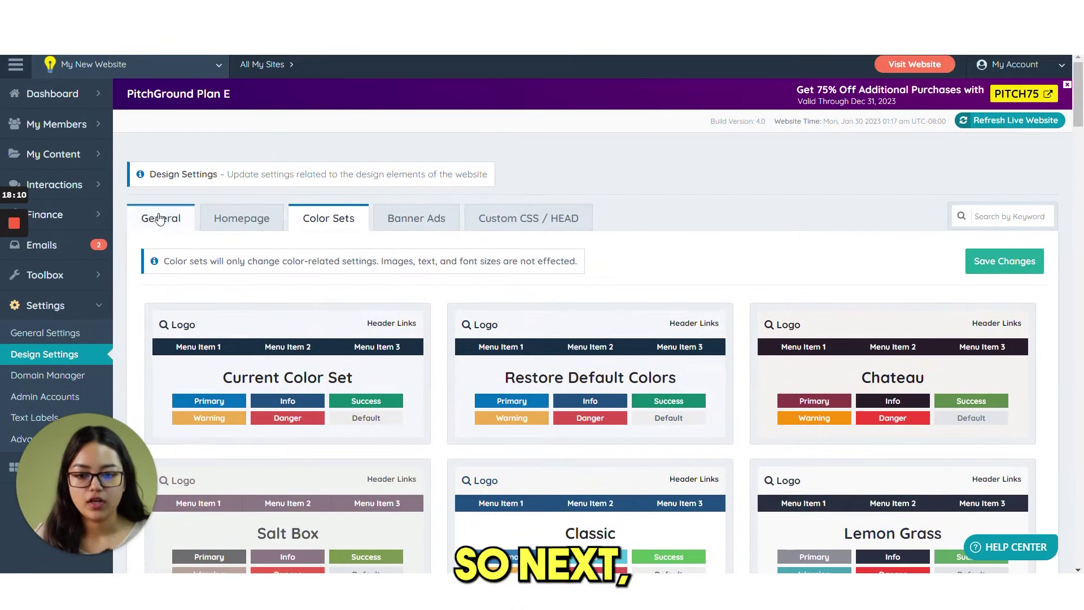
- On the Homepage tab, review the hero title font, alignment, main title and sub-title settings
{"action": "left_click", "coordinate": [241, 218]}
{"action": "scroll", "coordinate": [621, 251], "scroll_direction": "down", "scroll_amount": 2}
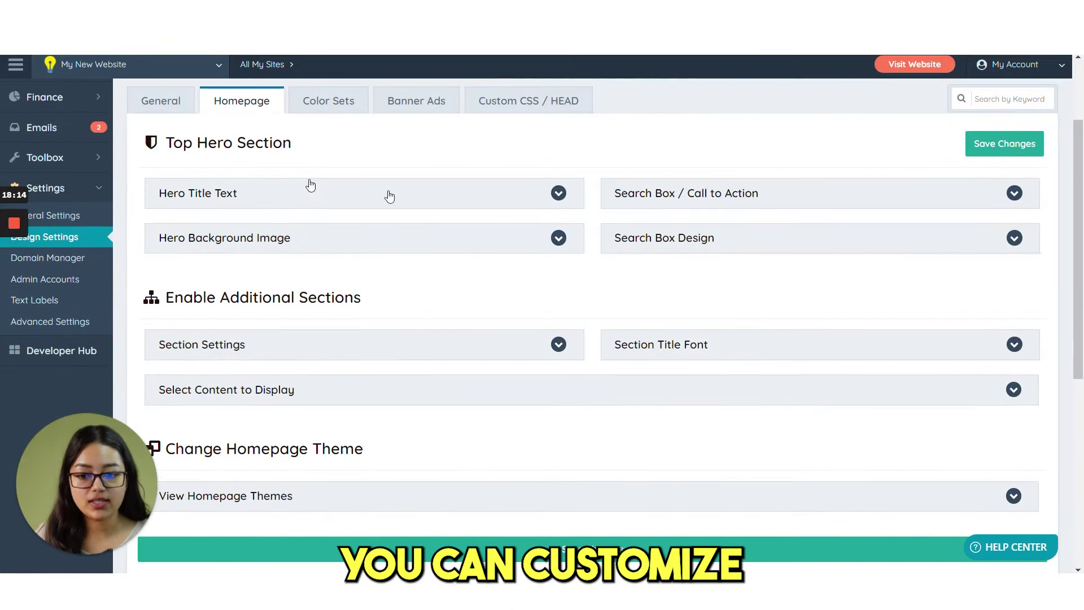
{"action": "left_click", "coordinate": [257, 198]}
{"action": "left_click", "coordinate": [222, 258]}
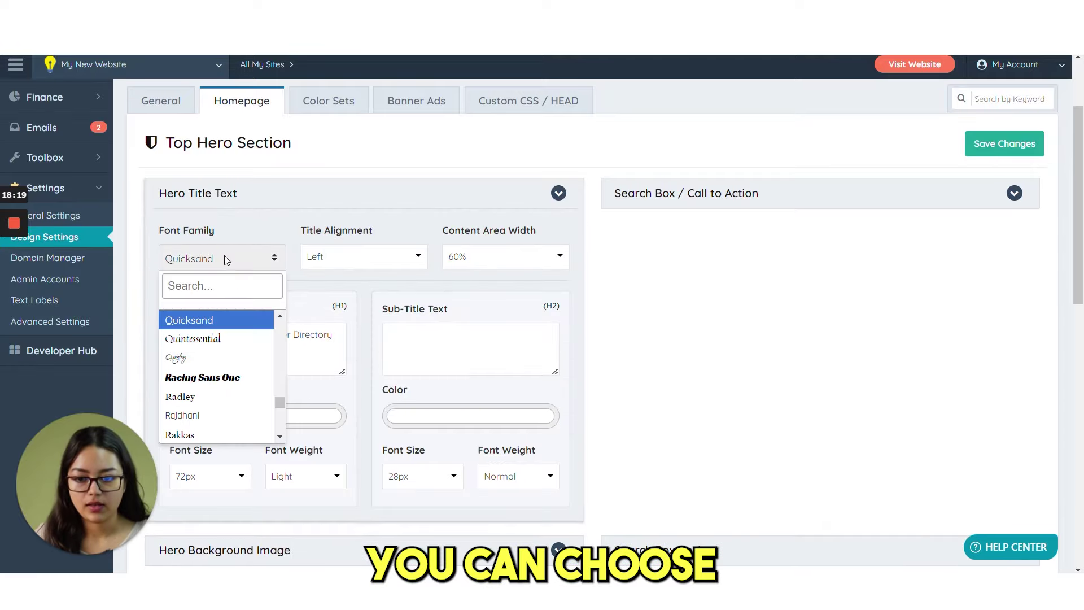
{"action": "scroll", "coordinate": [224, 364], "scroll_direction": "down", "scroll_amount": 3}
{"action": "scroll", "coordinate": [223, 364], "scroll_direction": "down", "scroll_amount": 2}
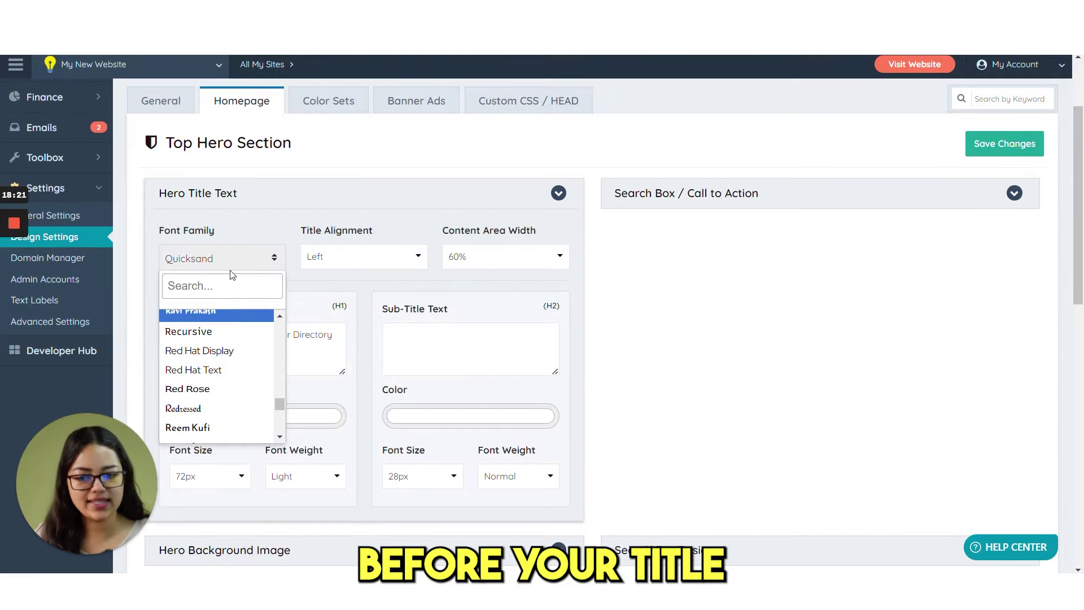
{"action": "left_click", "coordinate": [366, 259]}
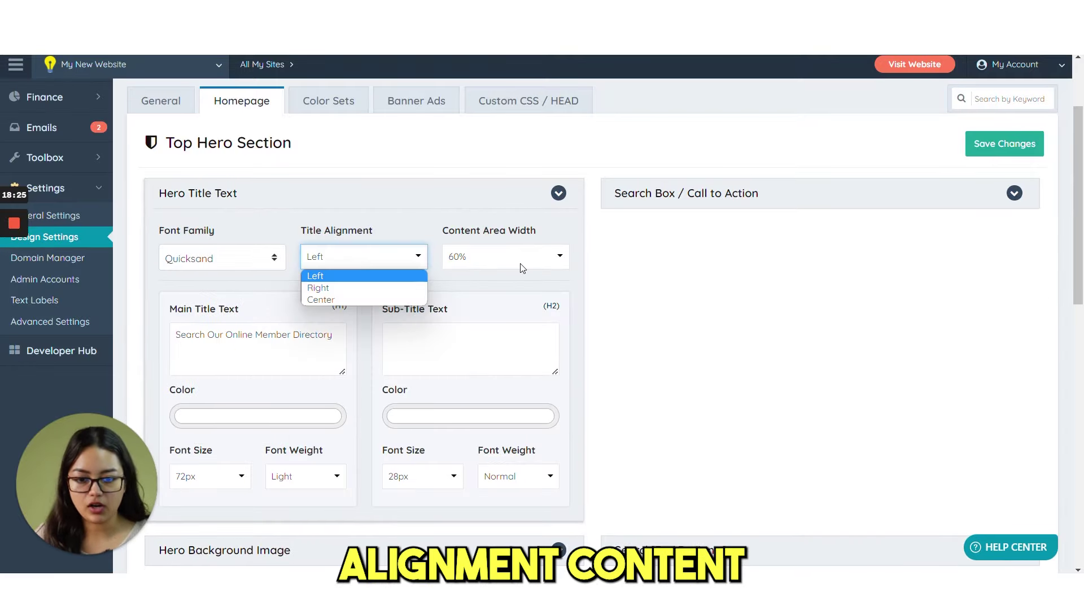
{"action": "left_click", "coordinate": [226, 334]}
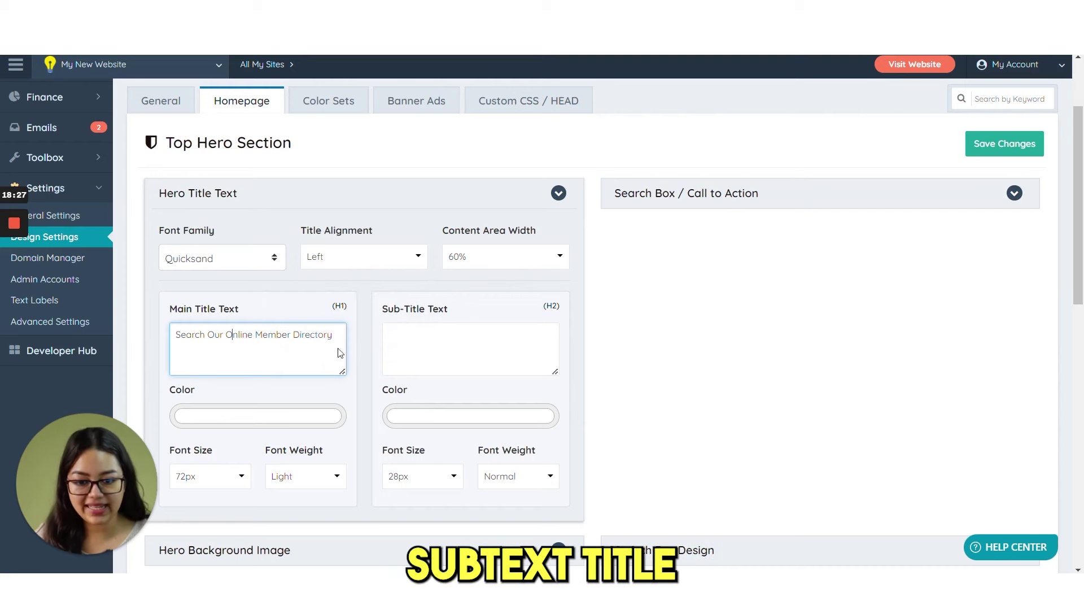
{"action": "left_click", "coordinate": [451, 345]}
- Expand the homepage section, Quicksand 48px section title font and search box colour panels
{"action": "scroll", "coordinate": [299, 298], "scroll_direction": "down", "scroll_amount": 2}
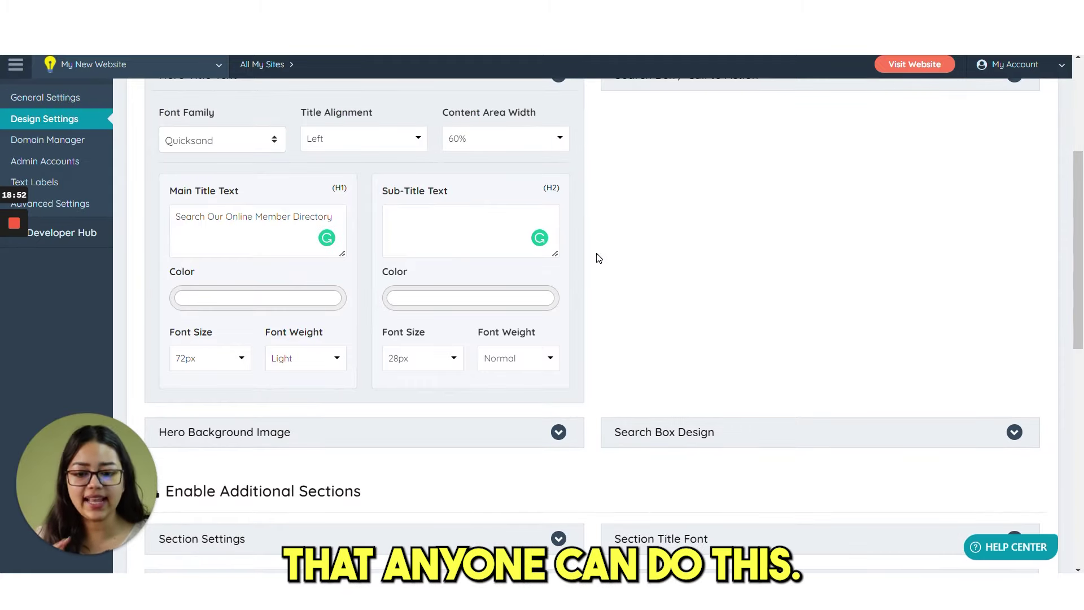
{"action": "scroll", "coordinate": [598, 248], "scroll_direction": "down", "scroll_amount": 4}
{"action": "left_click", "coordinate": [268, 315]}
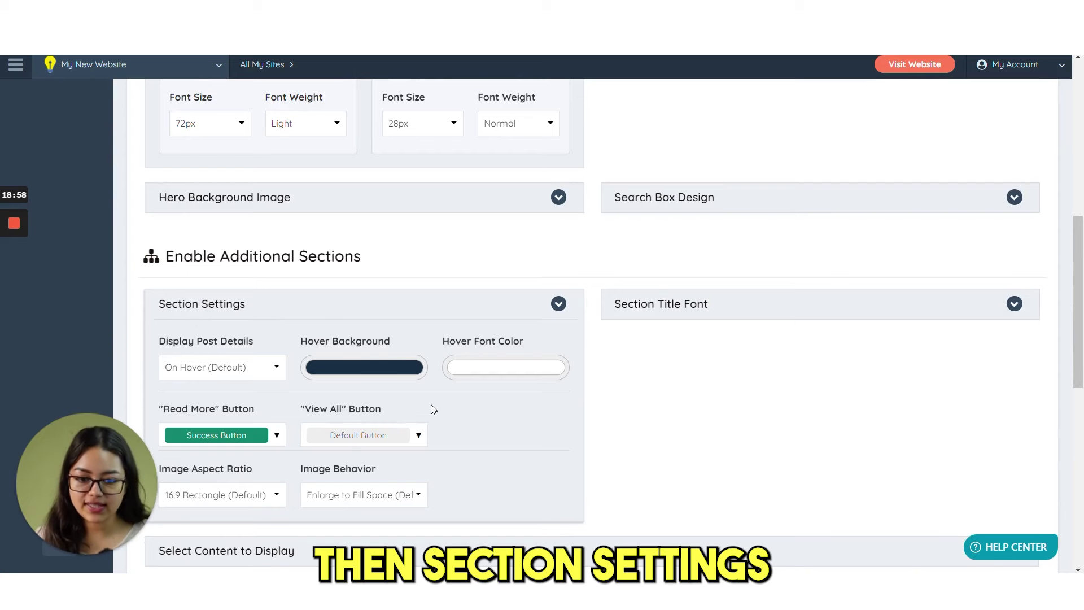
{"action": "left_click", "coordinate": [682, 315]}
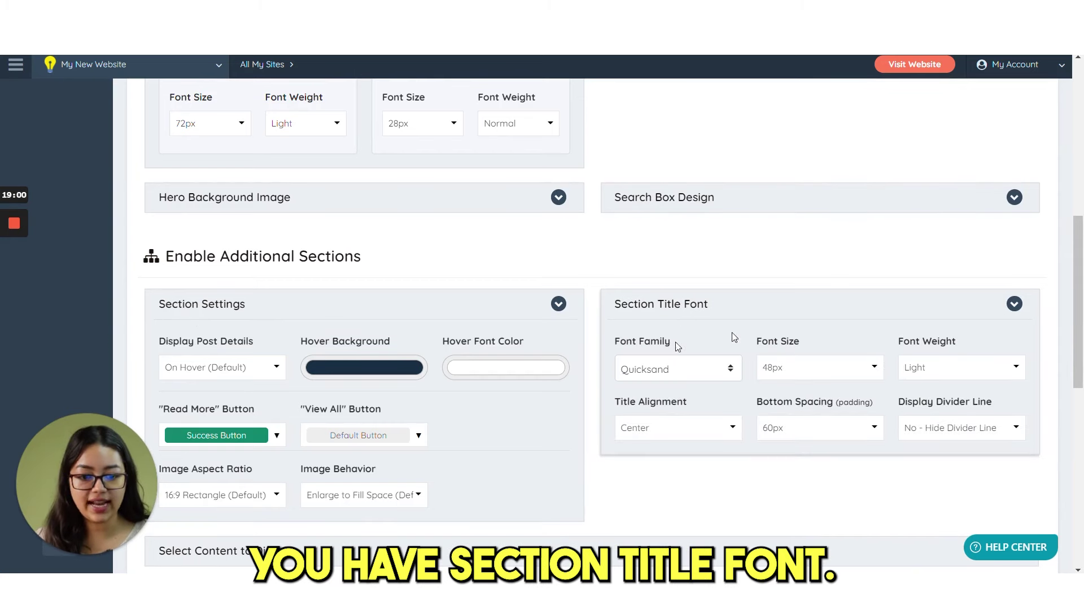
{"action": "left_click", "coordinate": [748, 210]}
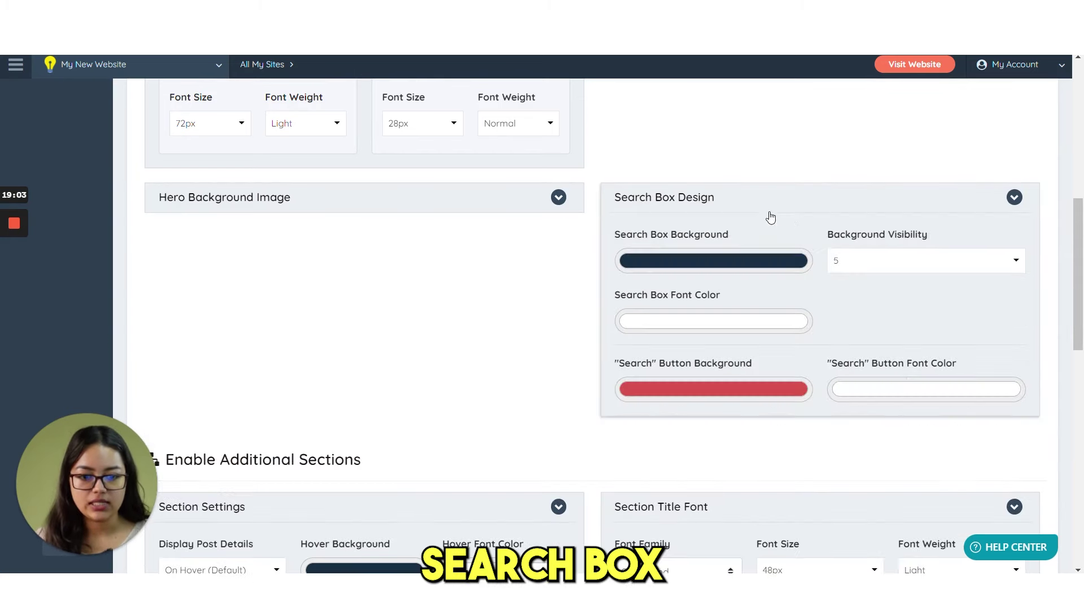
{"action": "scroll", "coordinate": [773, 311], "scroll_direction": "down", "scroll_amount": 2}
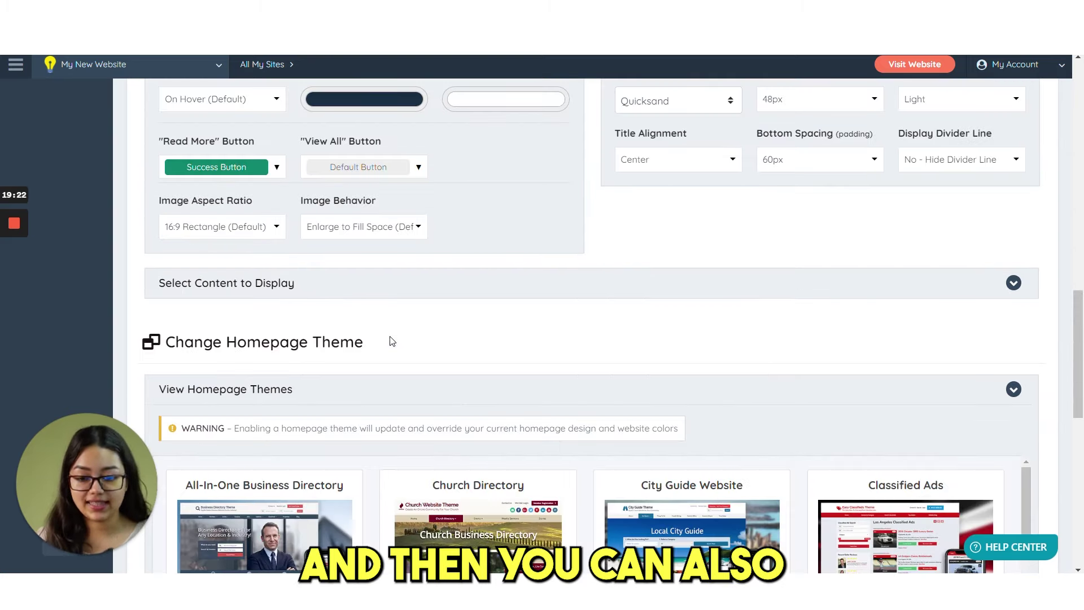
- Browse the homepage theme gallery and save the homepage design settings
{"action": "scroll", "coordinate": [392, 341], "scroll_direction": "down", "scroll_amount": 2}
{"action": "scroll", "coordinate": [380, 288], "scroll_direction": "down", "scroll_amount": 2}
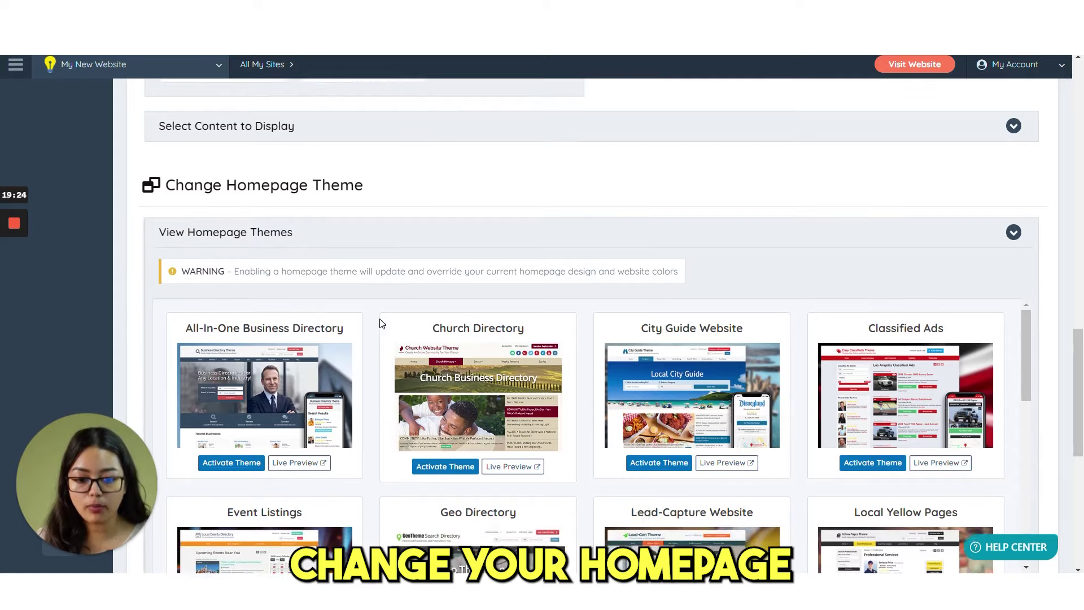
{"action": "scroll", "coordinate": [574, 401], "scroll_direction": "down", "scroll_amount": 6}
{"action": "scroll", "coordinate": [573, 402], "scroll_direction": "down", "scroll_amount": 2}
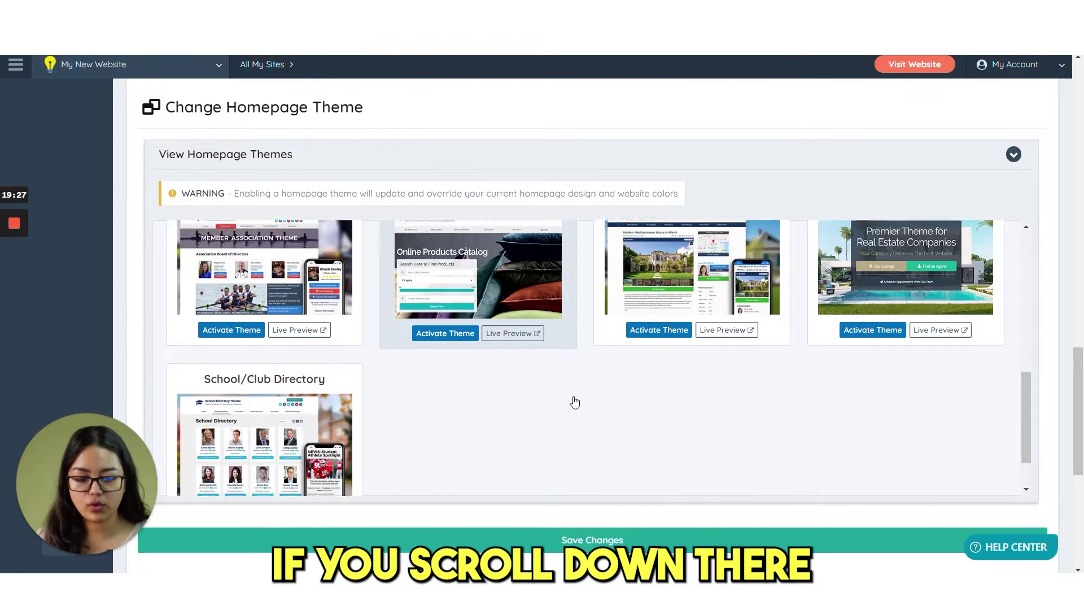
{"action": "scroll", "coordinate": [573, 400], "scroll_direction": "up", "scroll_amount": 3}
{"action": "scroll", "coordinate": [589, 372], "scroll_direction": "up", "scroll_amount": 5}
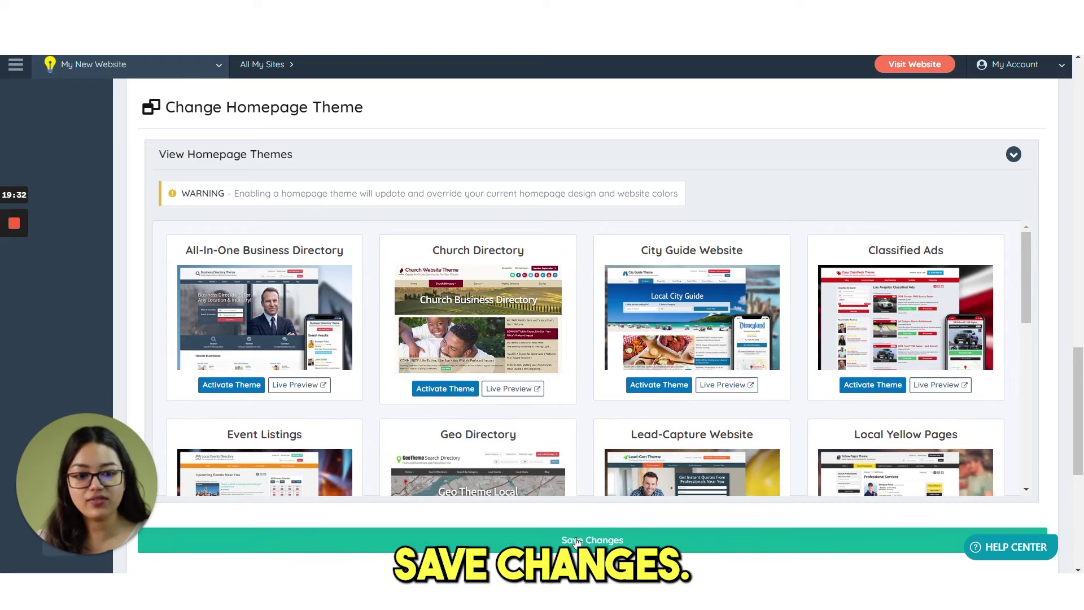
{"action": "left_click", "coordinate": [576, 540]}
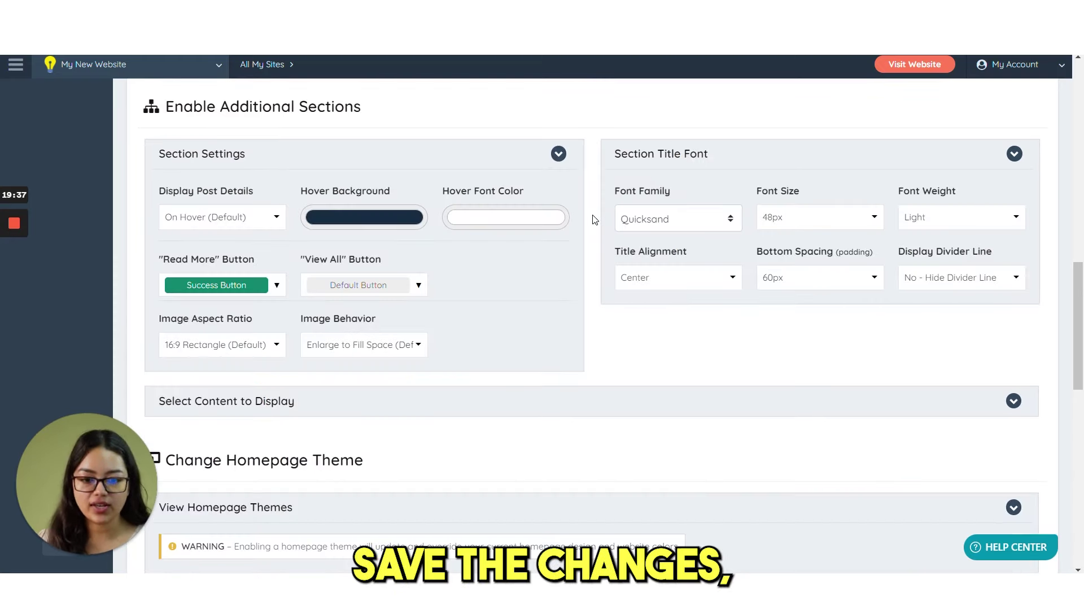
{"action": "scroll", "coordinate": [594, 219], "scroll_direction": "up", "scroll_amount": 4}
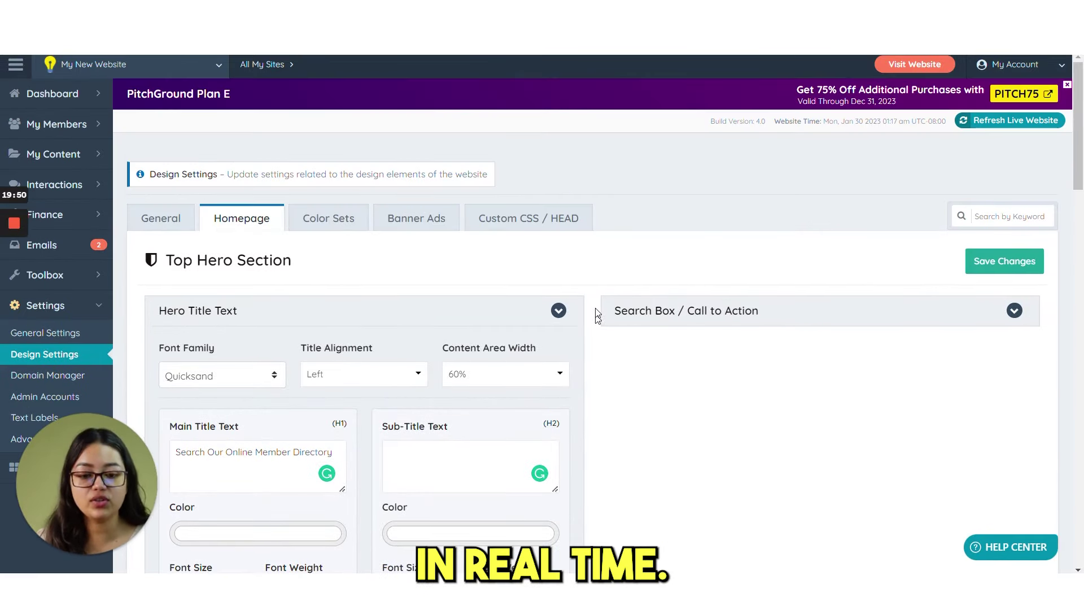
- On the Banner Ads tab, expand Extra Banner Ad - 1, leave its type disabled, and select its URL field
{"action": "left_click", "coordinate": [416, 218]}
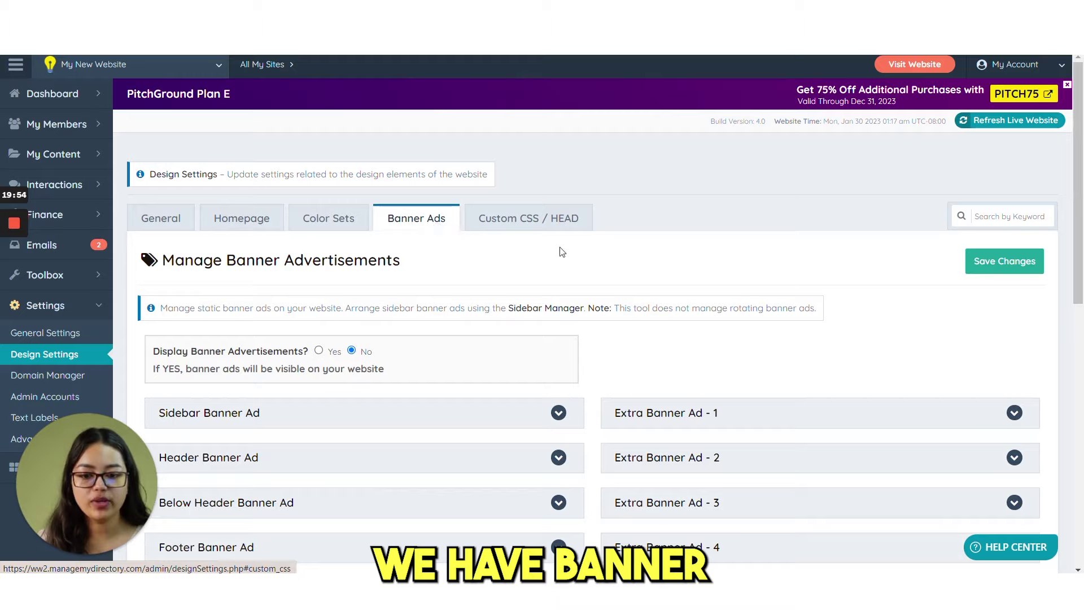
{"action": "scroll", "coordinate": [567, 270], "scroll_direction": "down", "scroll_amount": 2}
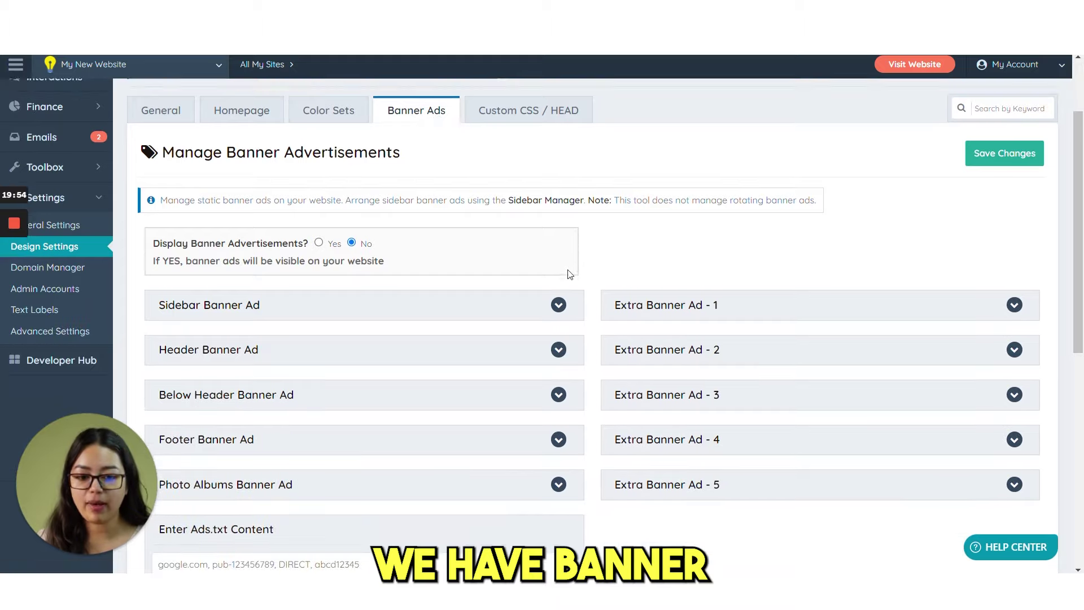
{"action": "scroll", "coordinate": [568, 273], "scroll_direction": "down", "scroll_amount": 3}
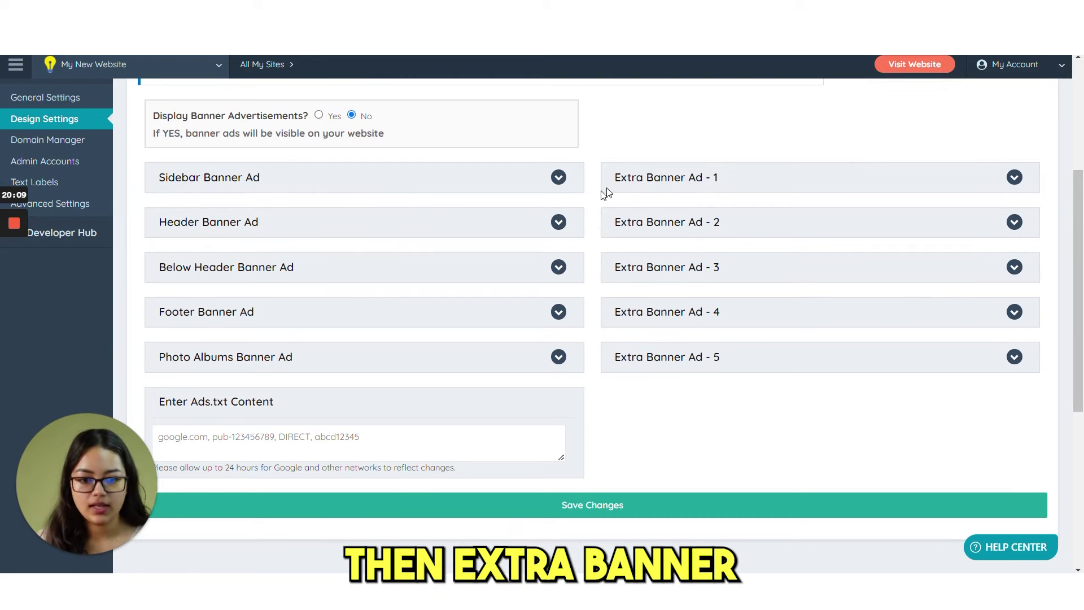
{"action": "left_click", "coordinate": [807, 193]}
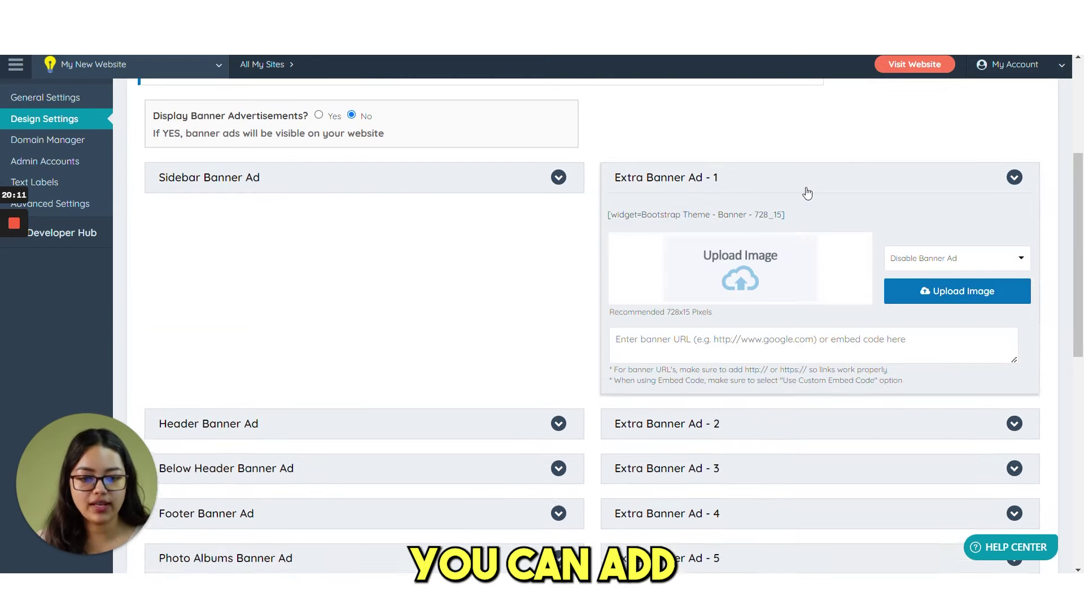
{"action": "left_click", "coordinate": [953, 261]}
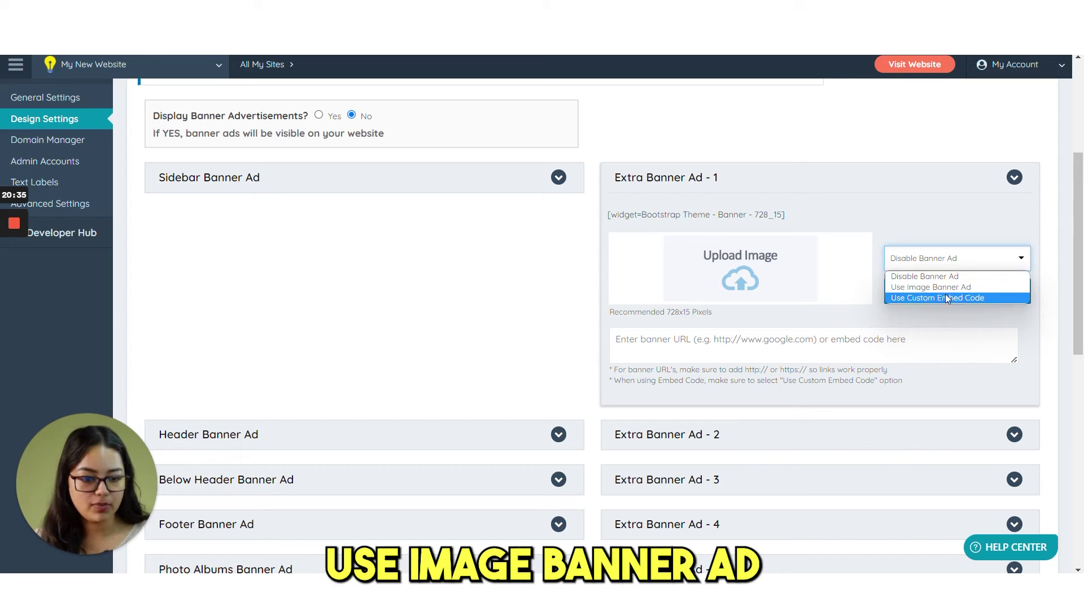
{"action": "left_click", "coordinate": [1010, 302]}
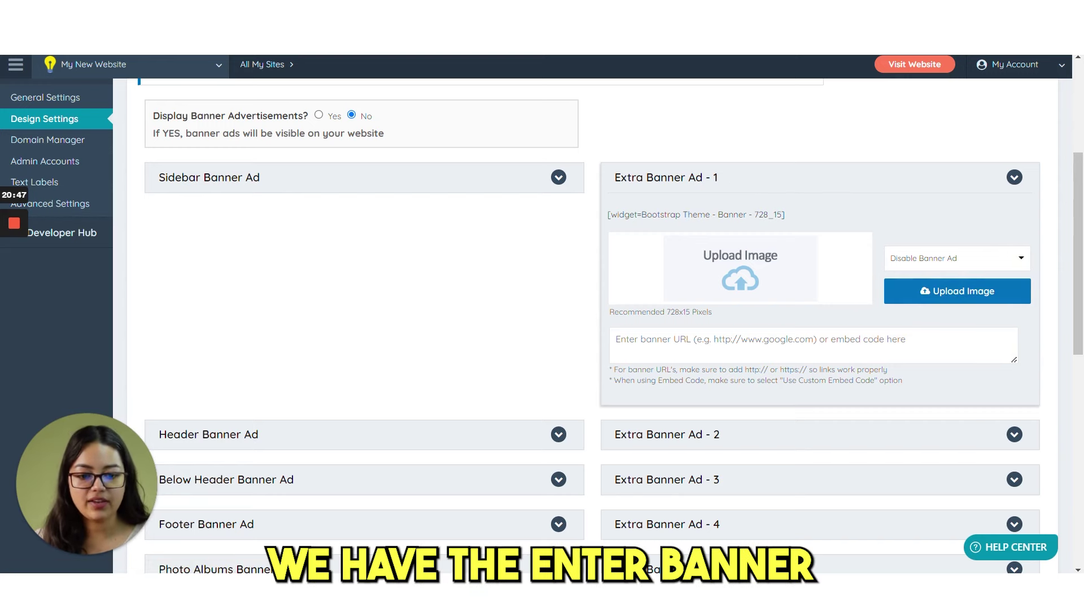
{"action": "left_click", "coordinate": [813, 345]}
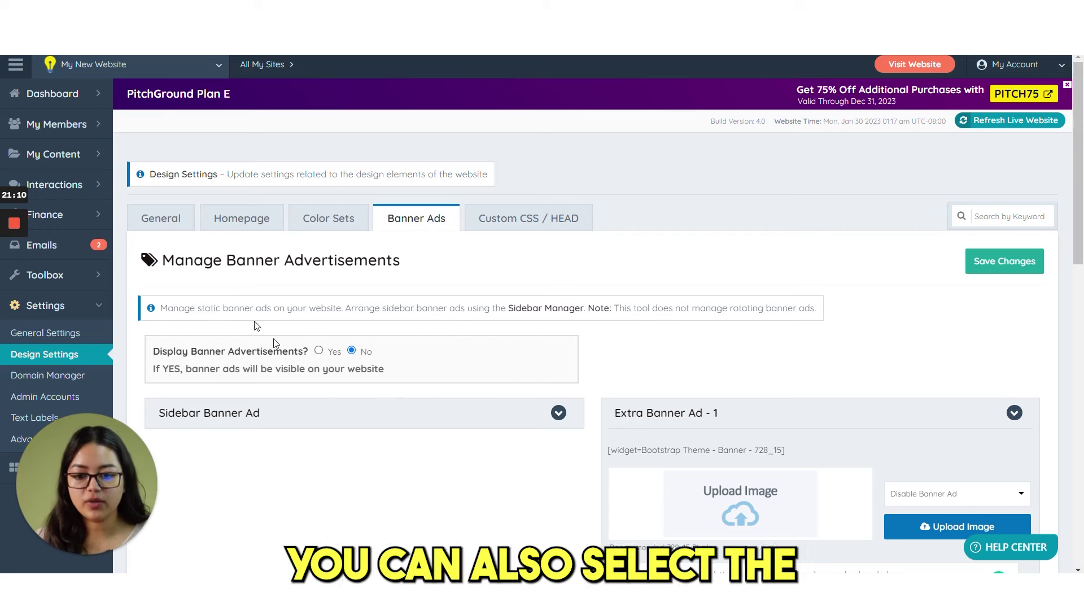
{"action": "scroll", "coordinate": [282, 326], "scroll_direction": "down", "scroll_amount": 2}
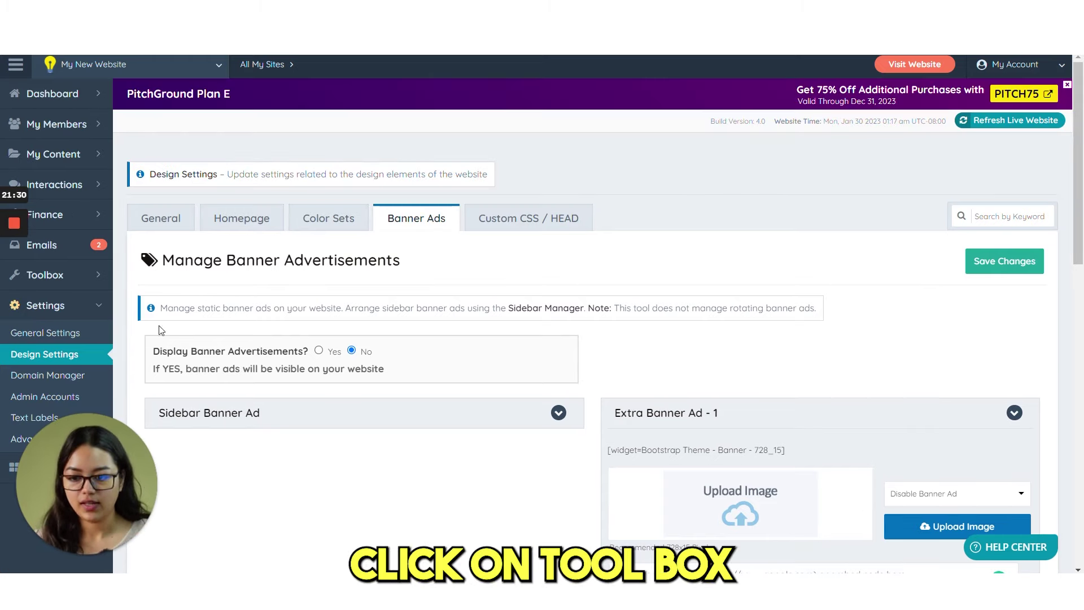
- From Toolbox > Menu Manager, open the Footer Menu row's Actions to customize it
{"action": "mouse_move", "coordinate": [88, 282]}
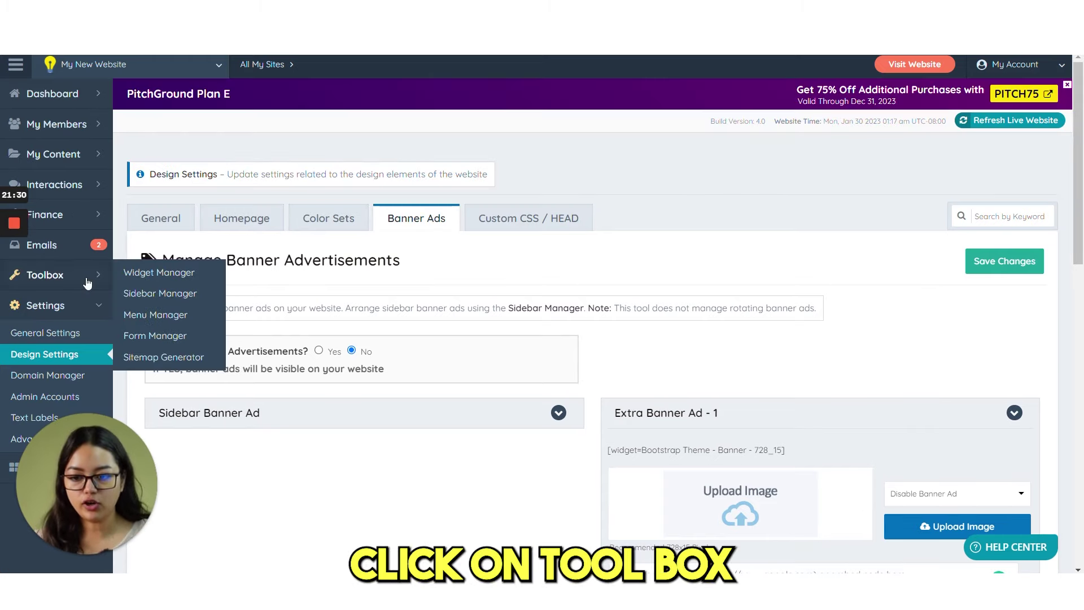
{"action": "left_click", "coordinate": [164, 321]}
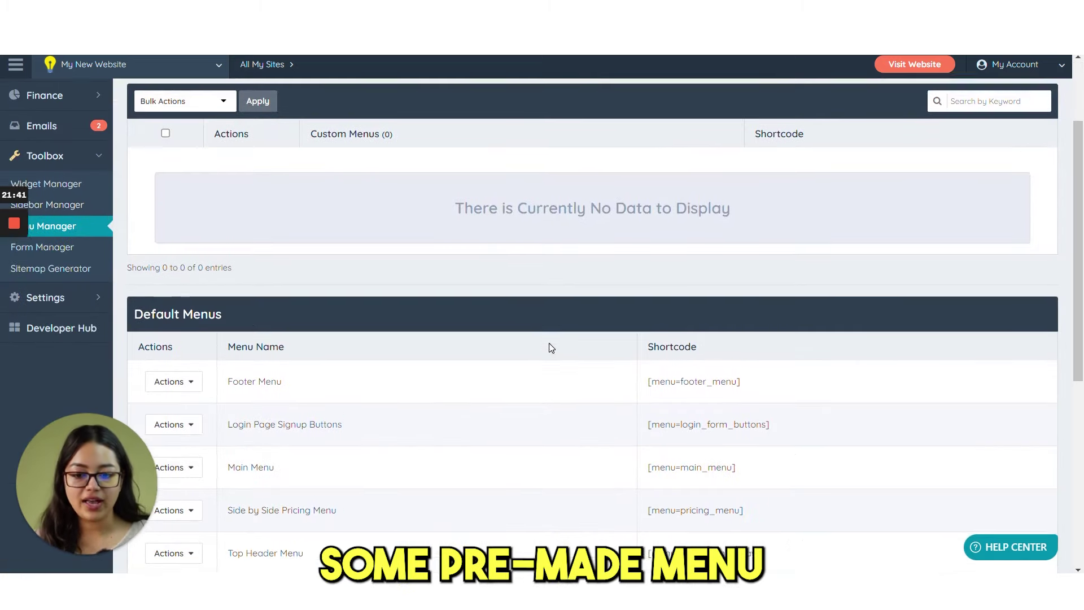
{"action": "scroll", "coordinate": [551, 348], "scroll_direction": "down", "scroll_amount": 2}
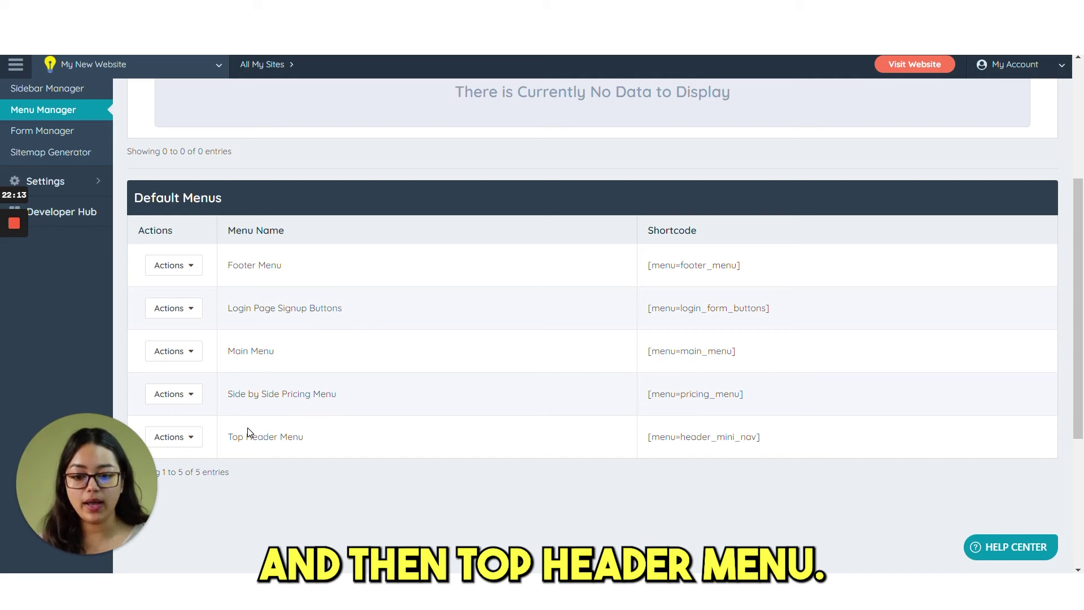
{"action": "left_click", "coordinate": [186, 267]}
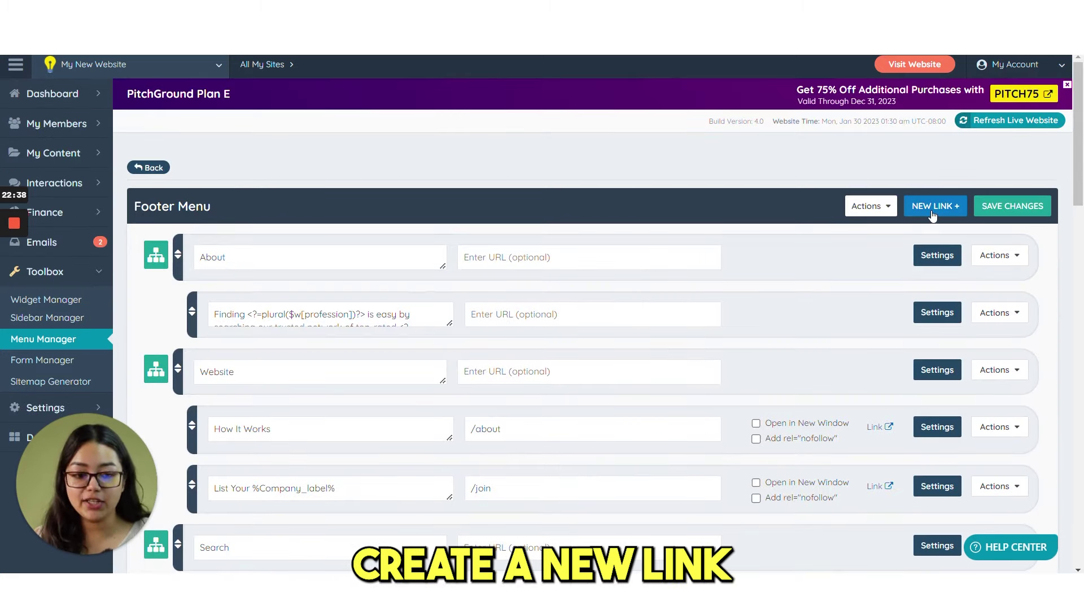
- Add a blank new link at the top of the Footer Menu, leaving its menu text and URL empty
{"action": "left_click", "coordinate": [931, 207]}
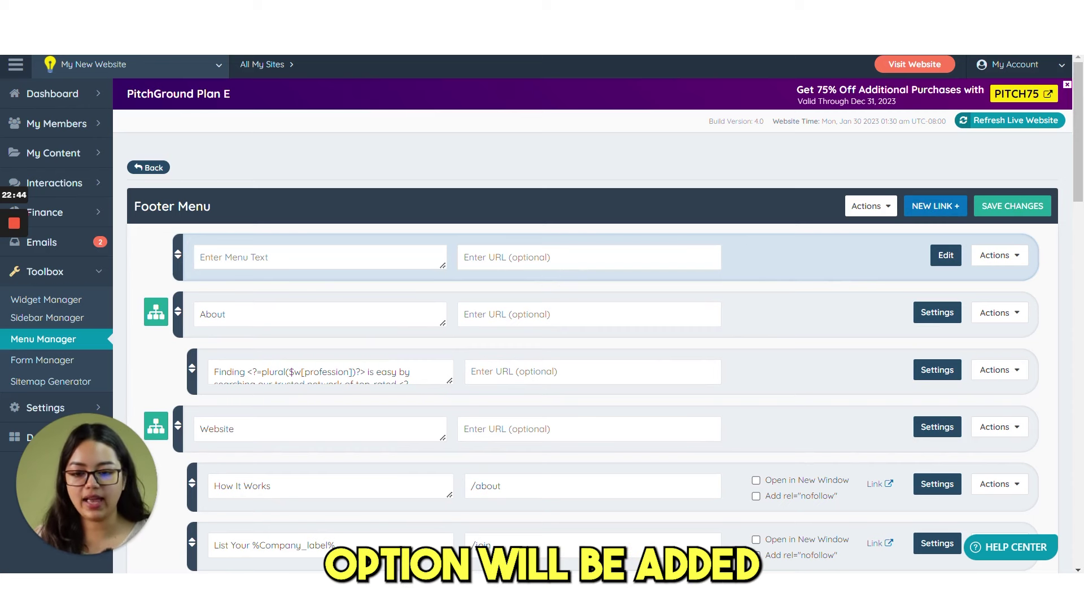
{"action": "left_click", "coordinate": [289, 260]}
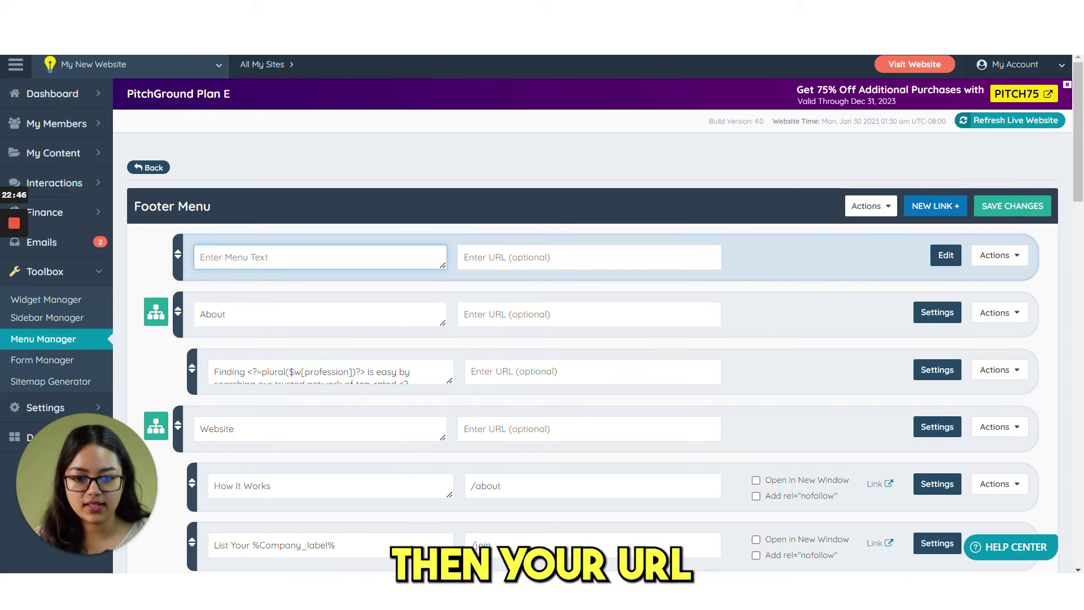
{"action": "key", "text": "Tab"}
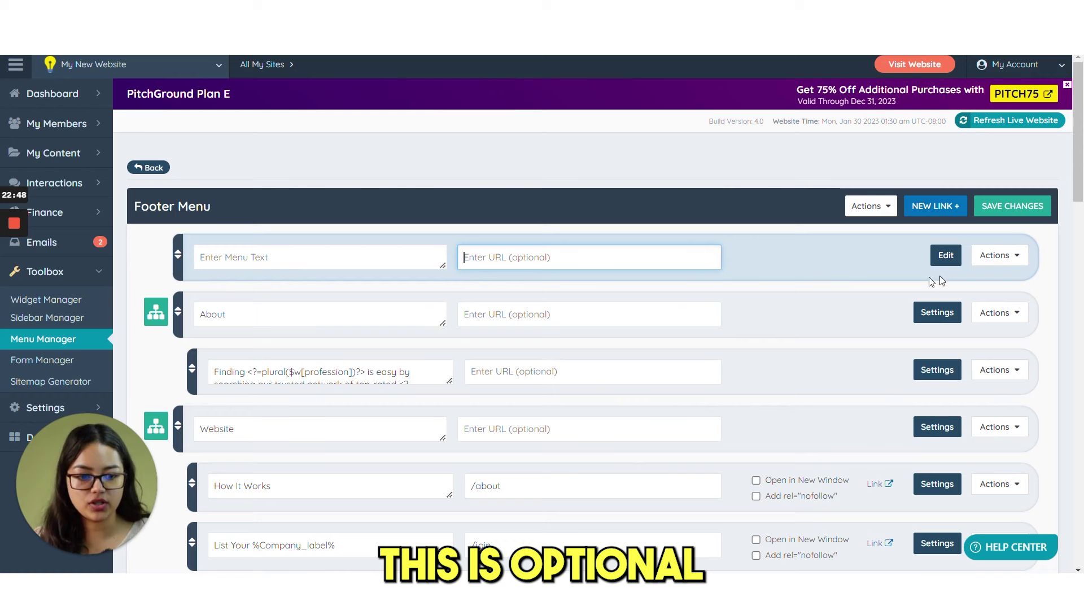
- Inspect the About menu item's Actions options and link settings
{"action": "left_click", "coordinate": [998, 314]}
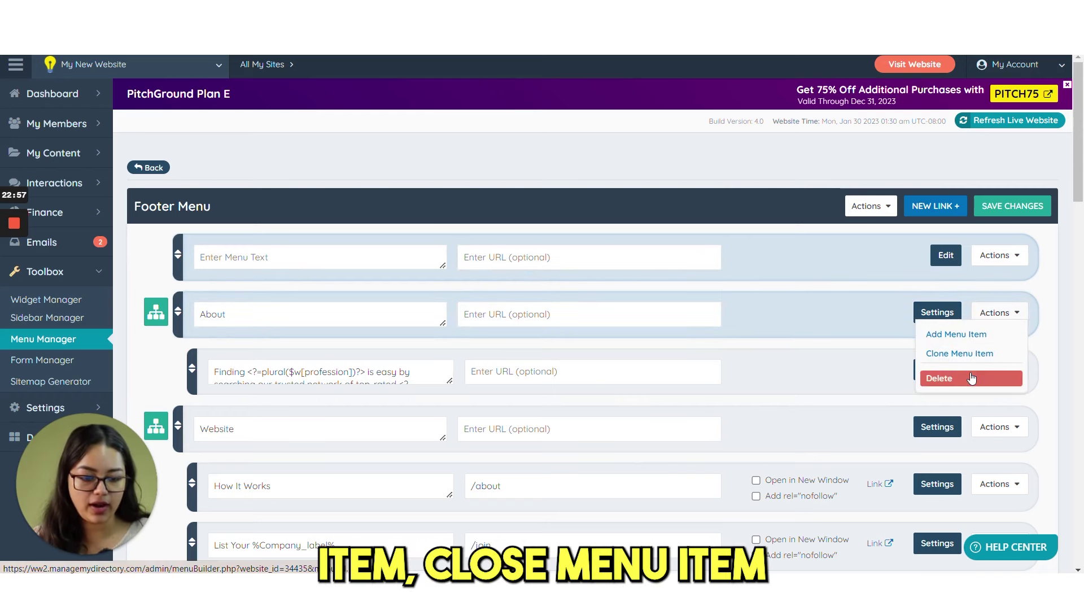
{"action": "left_click", "coordinate": [1041, 341]}
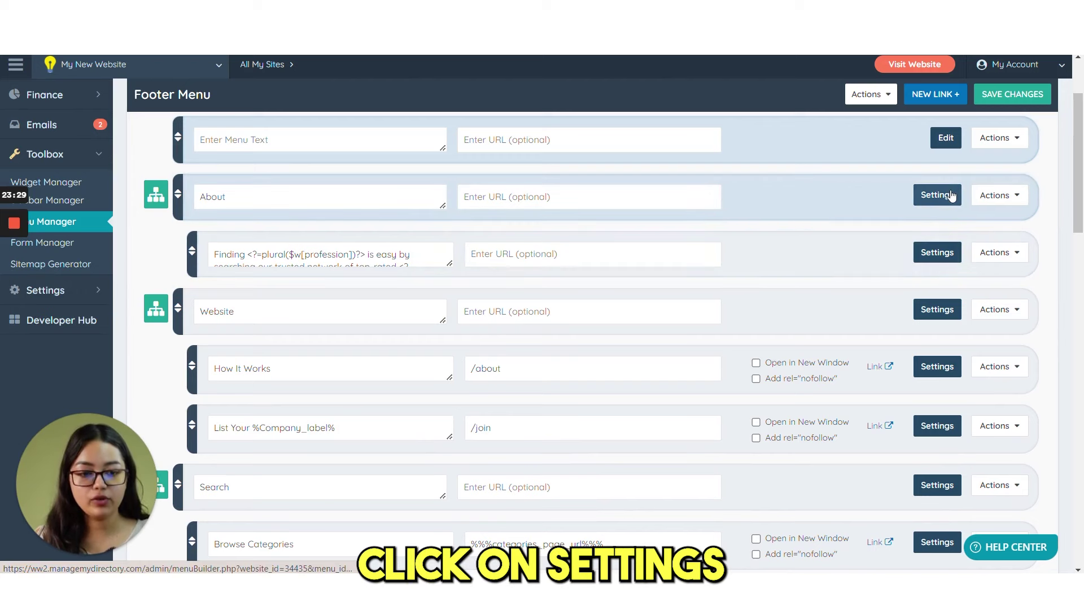
{"action": "left_click", "coordinate": [953, 194]}
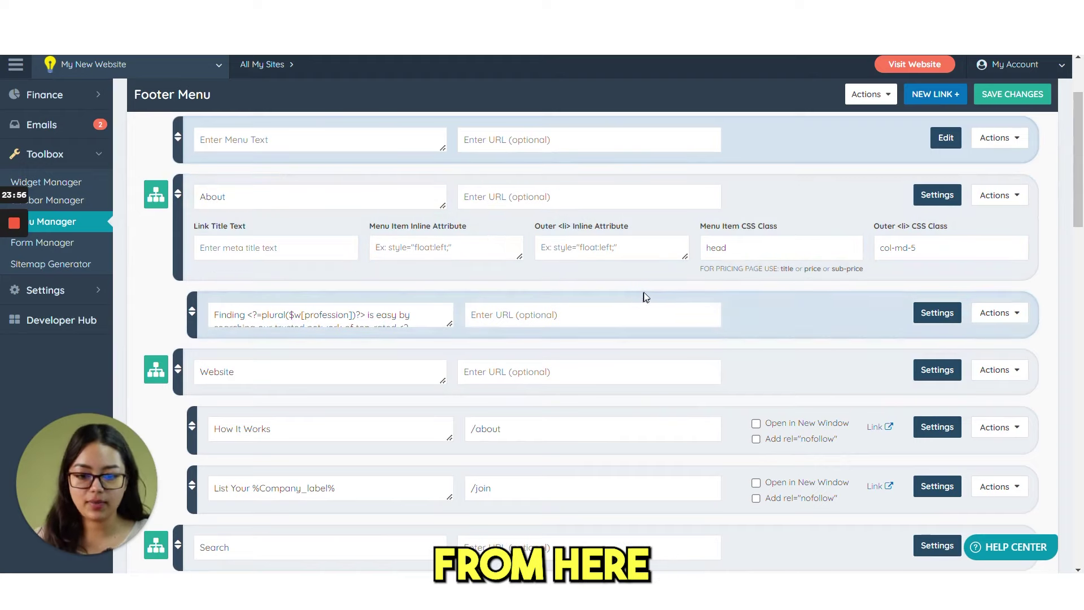
{"action": "scroll", "coordinate": [643, 298], "scroll_direction": "up", "scroll_amount": 2}
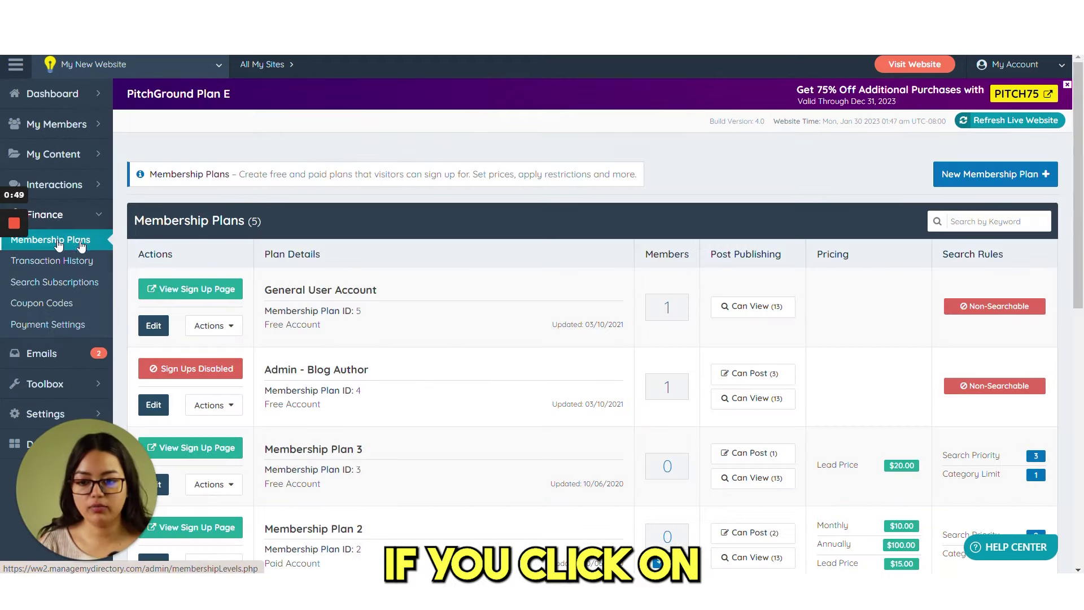
{"action": "scroll", "coordinate": [438, 305], "scroll_direction": "down", "scroll_amount": 2}
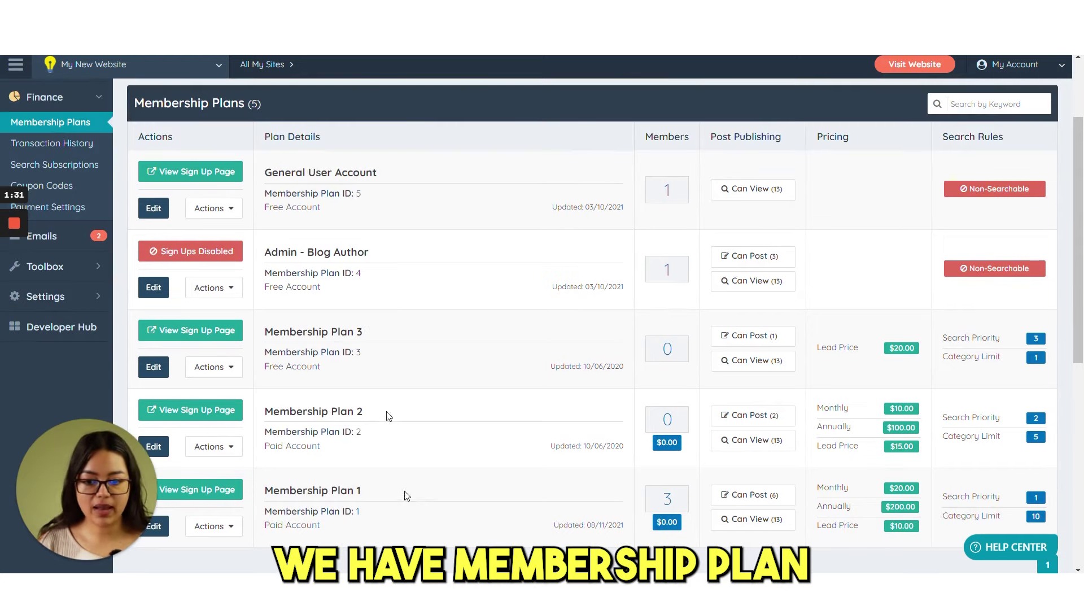
{"action": "scroll", "coordinate": [482, 333], "scroll_direction": "up", "scroll_amount": 2}
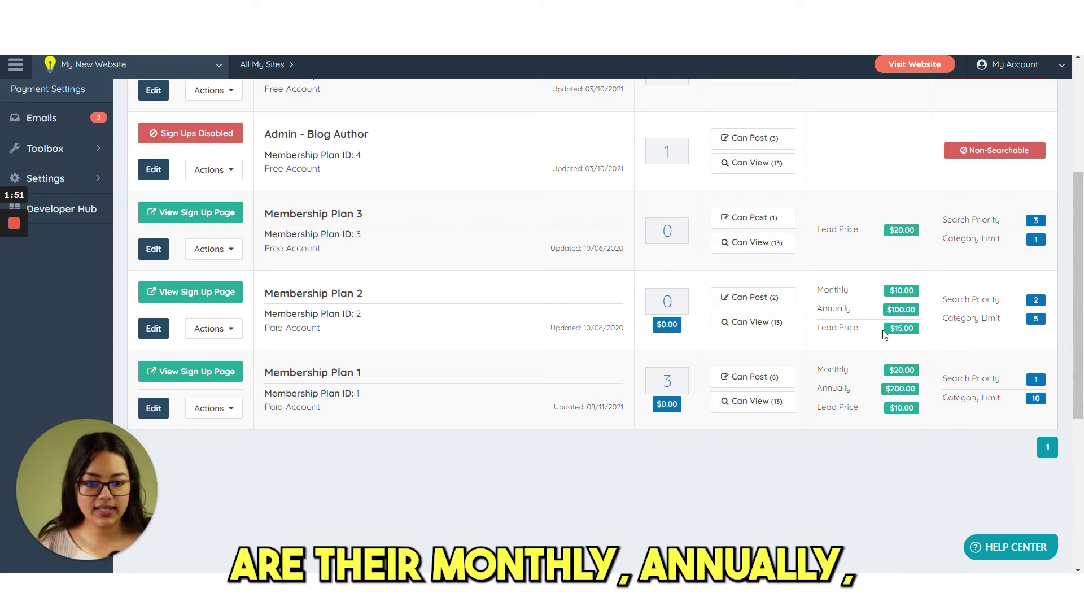
{"action": "mouse_move", "coordinate": [762, 243]}
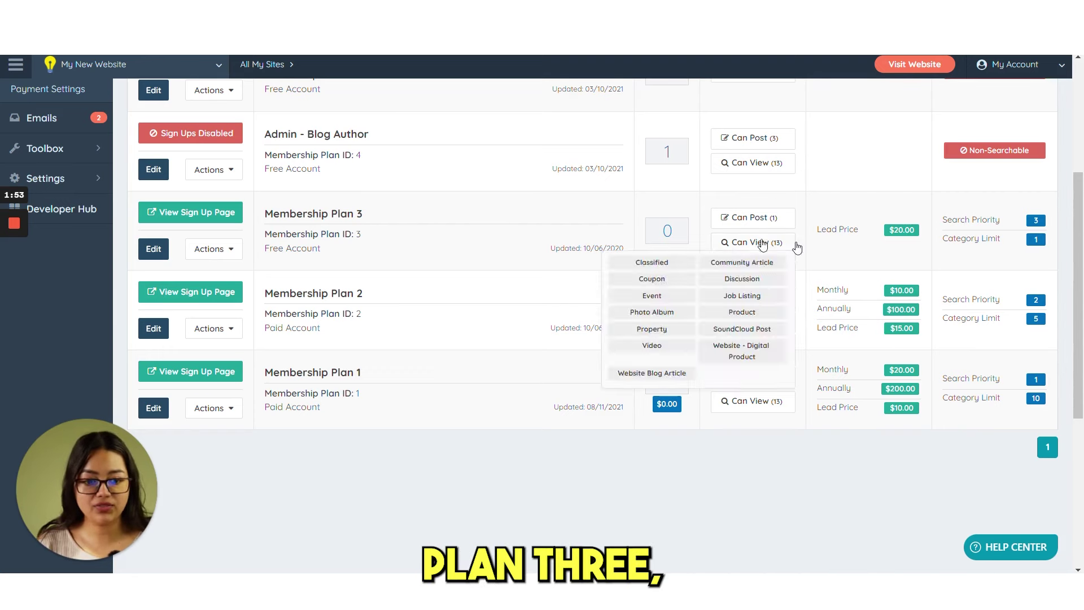
{"action": "left_click_drag", "start_coordinate": [860, 230], "coordinate": [817, 231]}
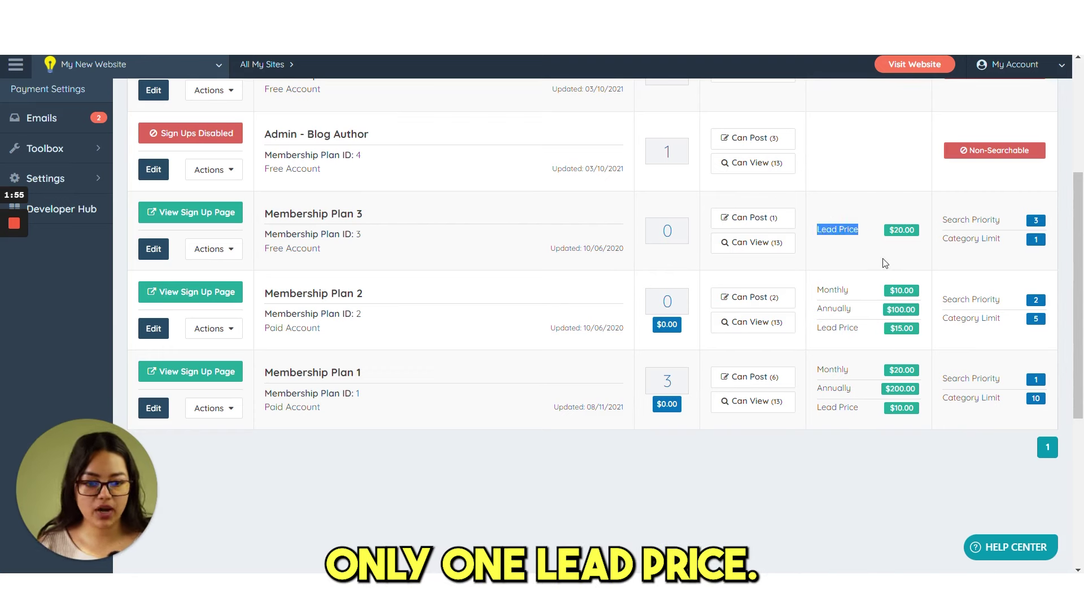
{"action": "left_click_drag", "start_coordinate": [813, 283], "coordinate": [866, 422]}
{"action": "left_click", "coordinate": [868, 422]}
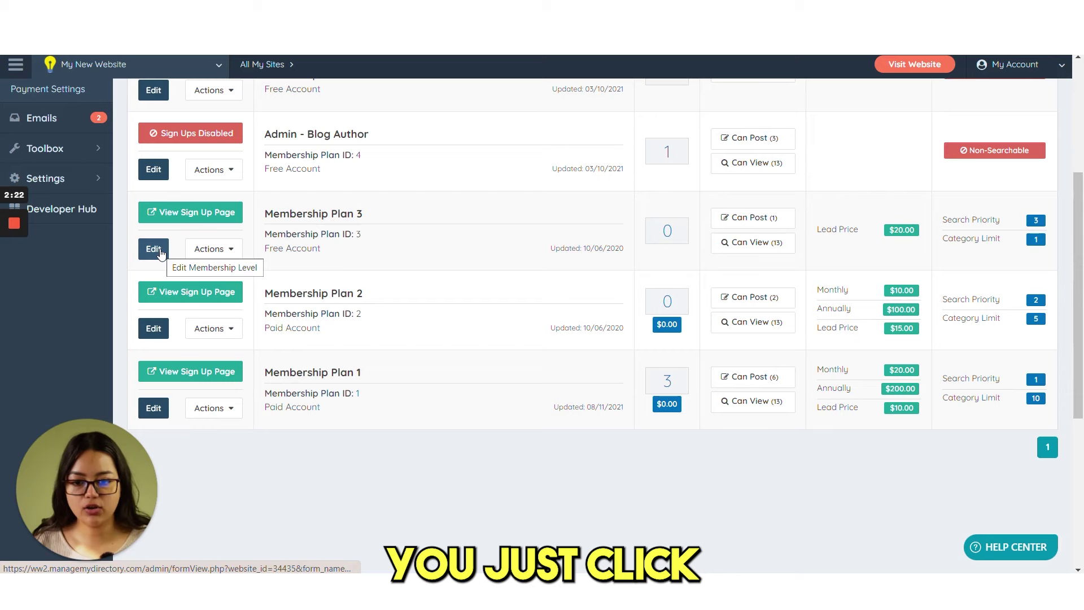
- Open Membership Plan 3, clear part of its name, and set Account Type to Paid
{"action": "left_click", "coordinate": [153, 249]}
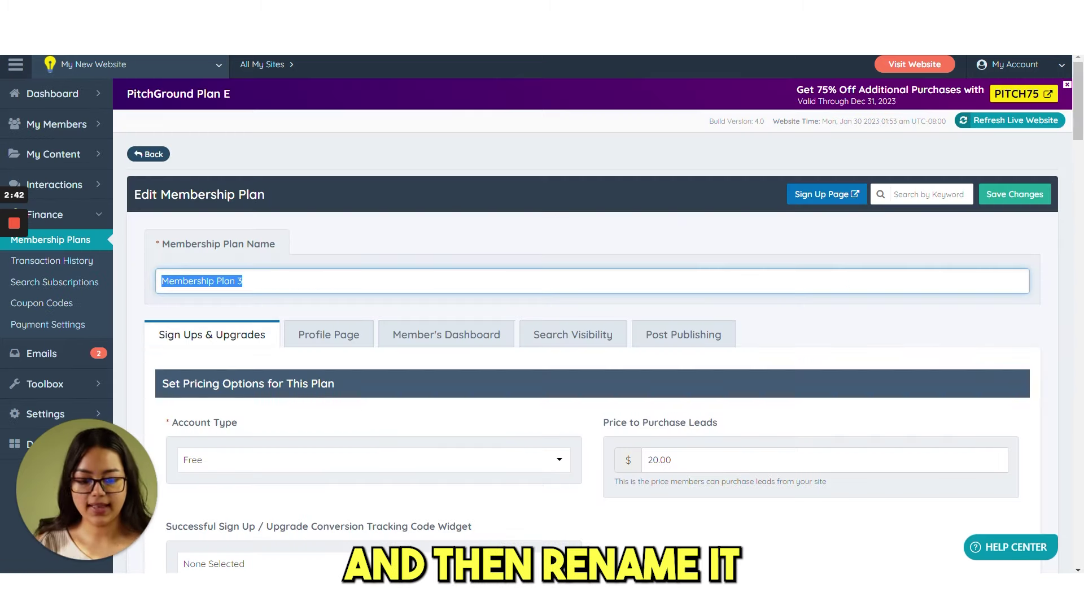
{"action": "key", "text": "BackSpace"}
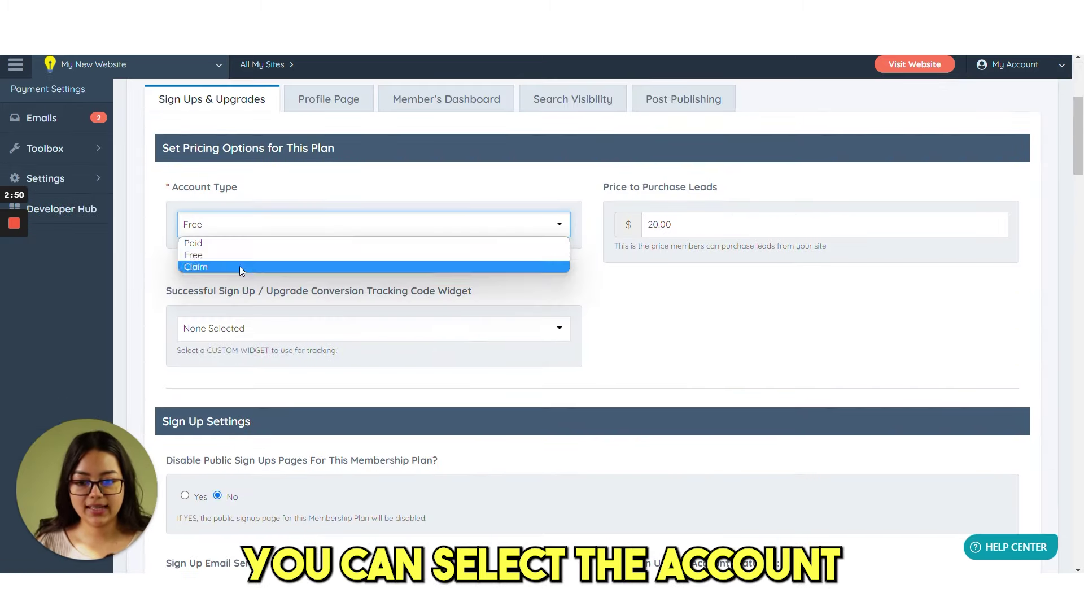
{"action": "left_click", "coordinate": [318, 243]}
{"action": "scroll", "coordinate": [313, 248], "scroll_direction": "down", "scroll_amount": 2}
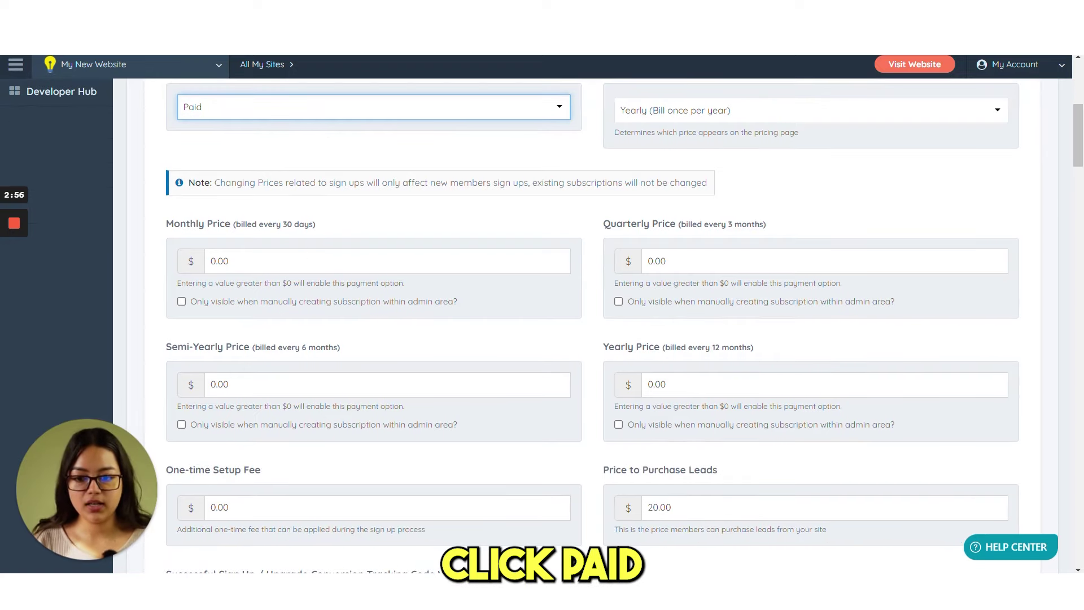
- Review the Monthly, Quarterly and Semi-Yearly price fields and the One-time Setup Fee
{"action": "left_click_drag", "start_coordinate": [165, 224], "coordinate": [257, 225]}
{"action": "left_click_drag", "start_coordinate": [609, 224], "coordinate": [698, 228]}
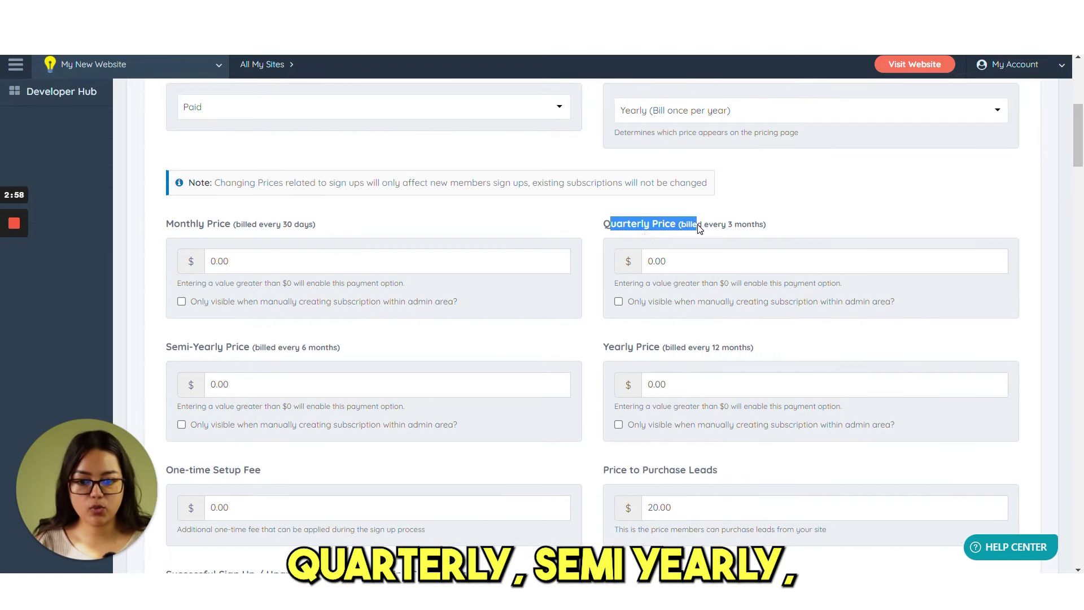
{"action": "left_click_drag", "start_coordinate": [205, 347], "coordinate": [268, 347]}
{"action": "left_click_drag", "start_coordinate": [625, 347], "coordinate": [665, 347]}
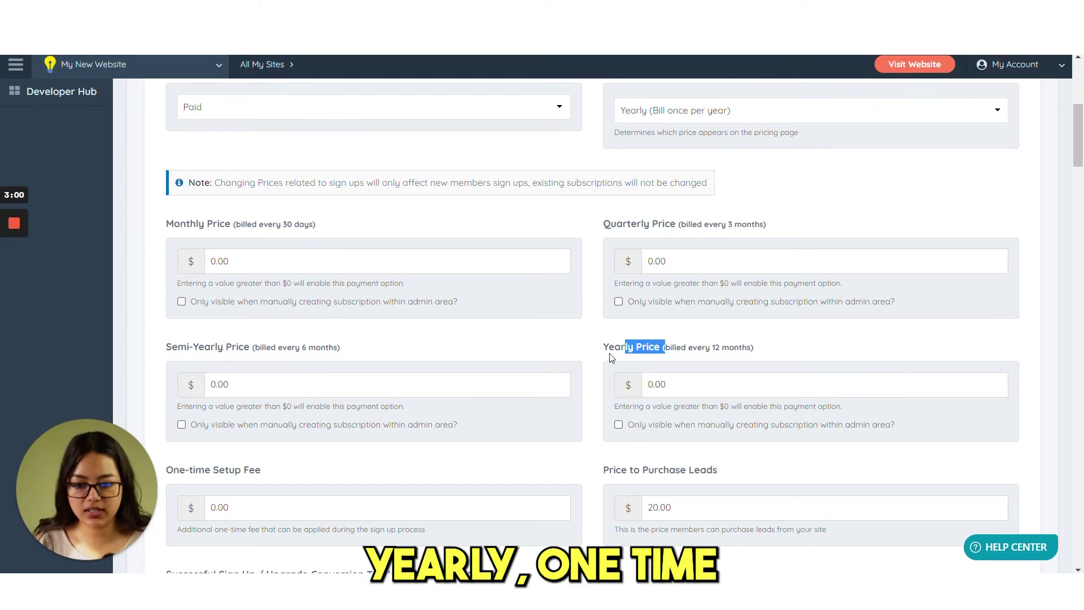
{"action": "scroll", "coordinate": [408, 350], "scroll_direction": "down", "scroll_amount": 2}
{"action": "left_click_drag", "start_coordinate": [184, 357], "coordinate": [255, 354]}
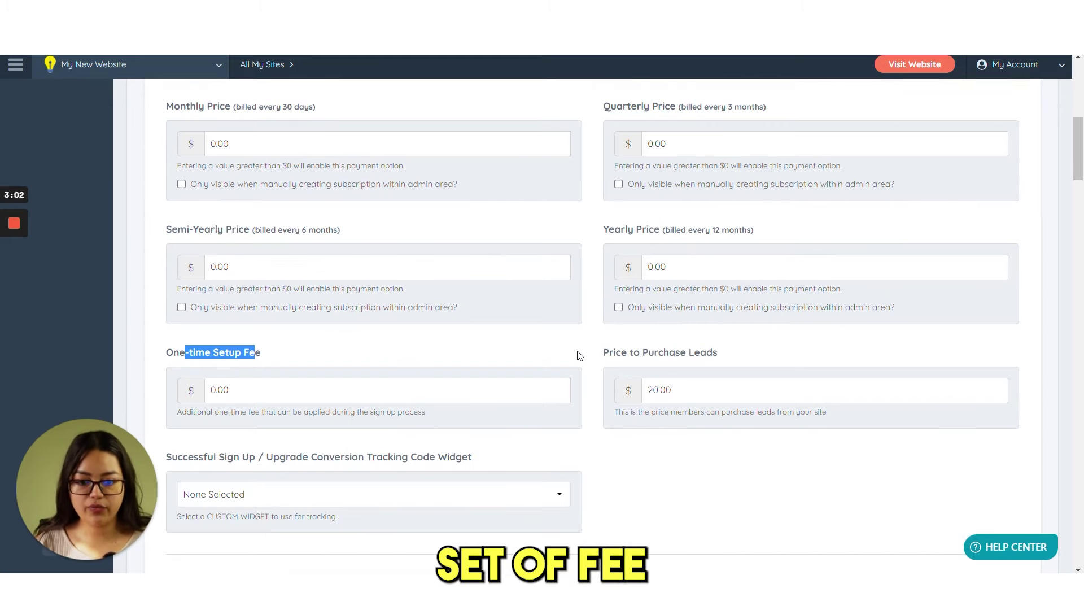
{"action": "left_click", "coordinate": [645, 358]}
{"action": "left_click_drag", "start_coordinate": [645, 359], "coordinate": [715, 357]}
{"action": "scroll", "coordinate": [423, 380], "scroll_direction": "down", "scroll_amount": 2}
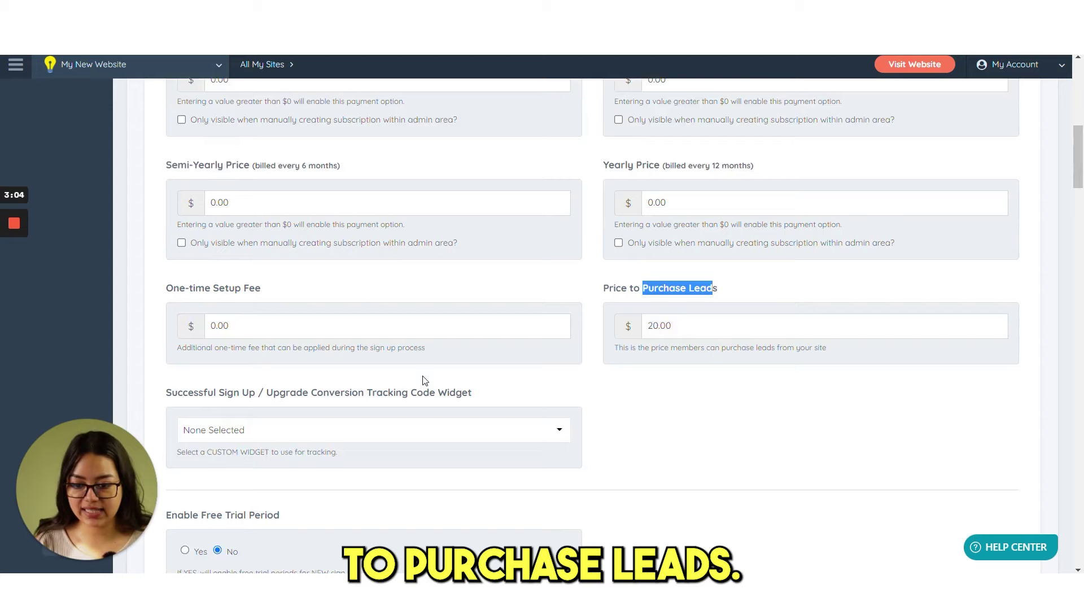
{"action": "left_click_drag", "start_coordinate": [167, 341], "coordinate": [412, 348]}
{"action": "scroll", "coordinate": [412, 349], "scroll_direction": "down", "scroll_amount": 4}
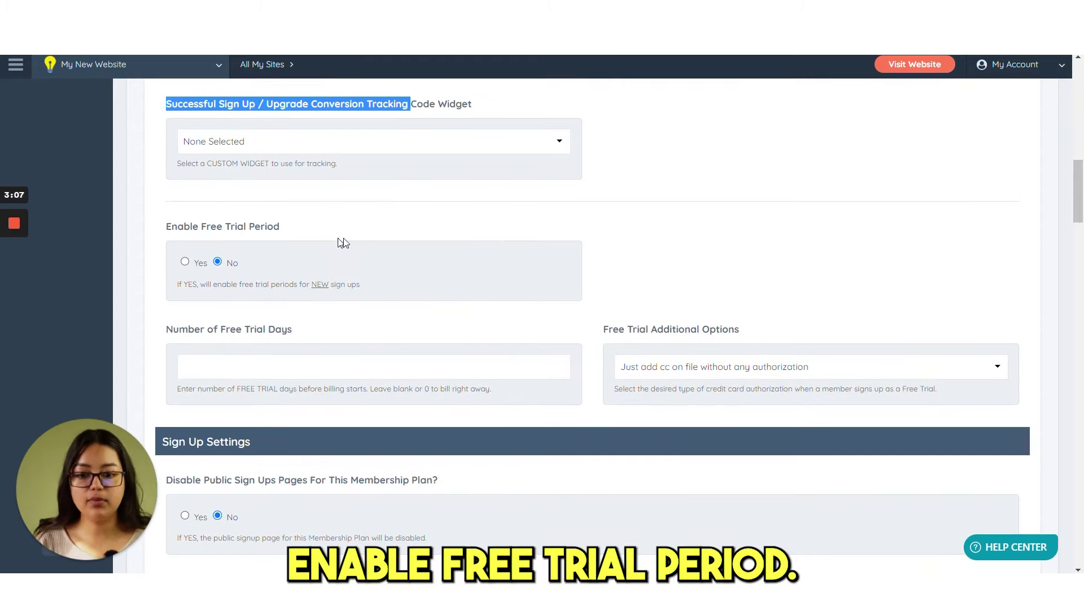
- Select Yes for Enable Free Trial Period and review the Number of Free Trial Days field
{"action": "left_click", "coordinate": [184, 262]}
{"action": "left_click_drag", "start_coordinate": [166, 329], "coordinate": [329, 336]}
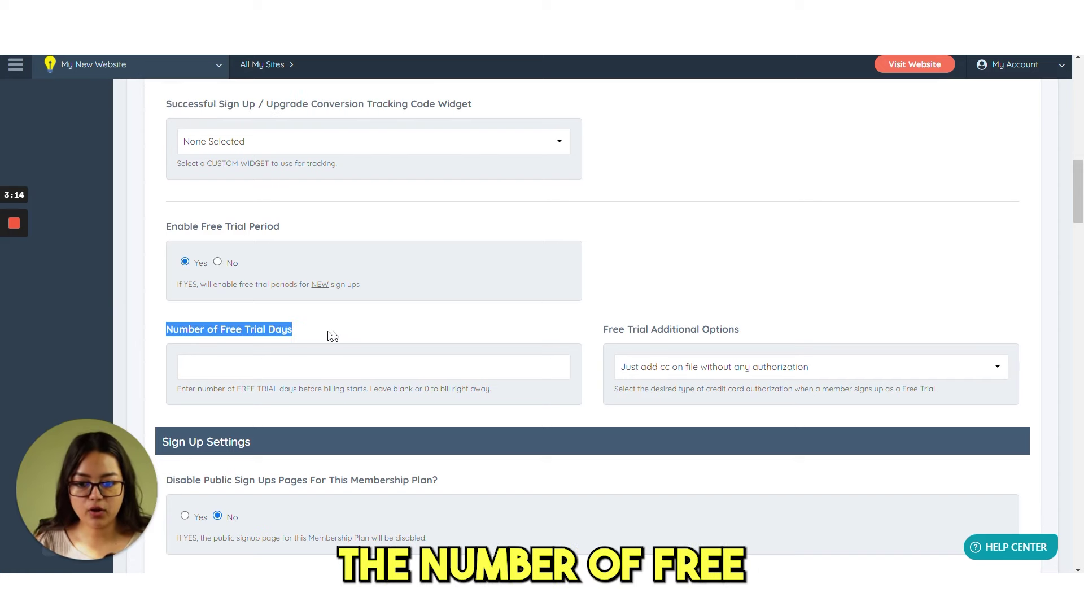
{"action": "left_click_drag", "start_coordinate": [601, 329], "coordinate": [733, 329]}
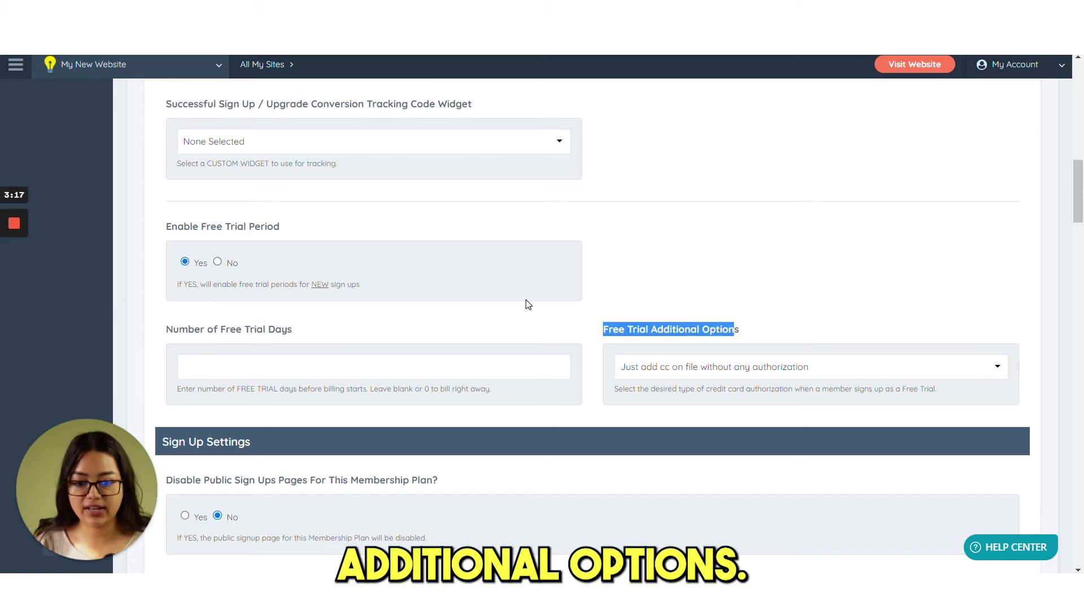
{"action": "scroll", "coordinate": [524, 305], "scroll_direction": "down", "scroll_amount": 4}
{"action": "scroll", "coordinate": [525, 305], "scroll_direction": "down", "scroll_amount": 6}
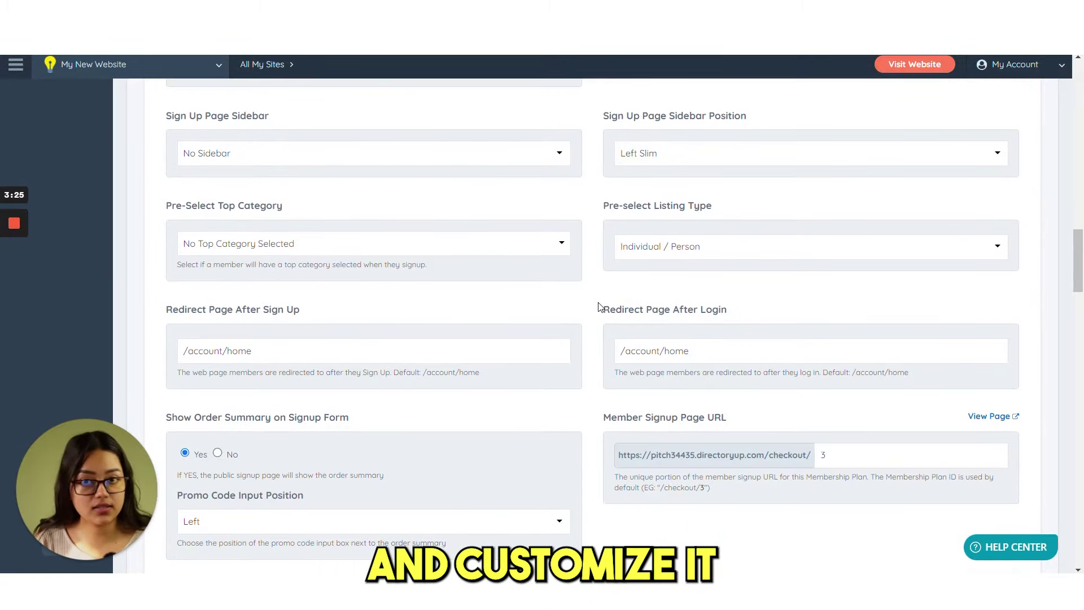
{"action": "scroll", "coordinate": [600, 307], "scroll_direction": "down", "scroll_amount": 1}
{"action": "left_click_drag", "start_coordinate": [165, 229], "coordinate": [271, 237]}
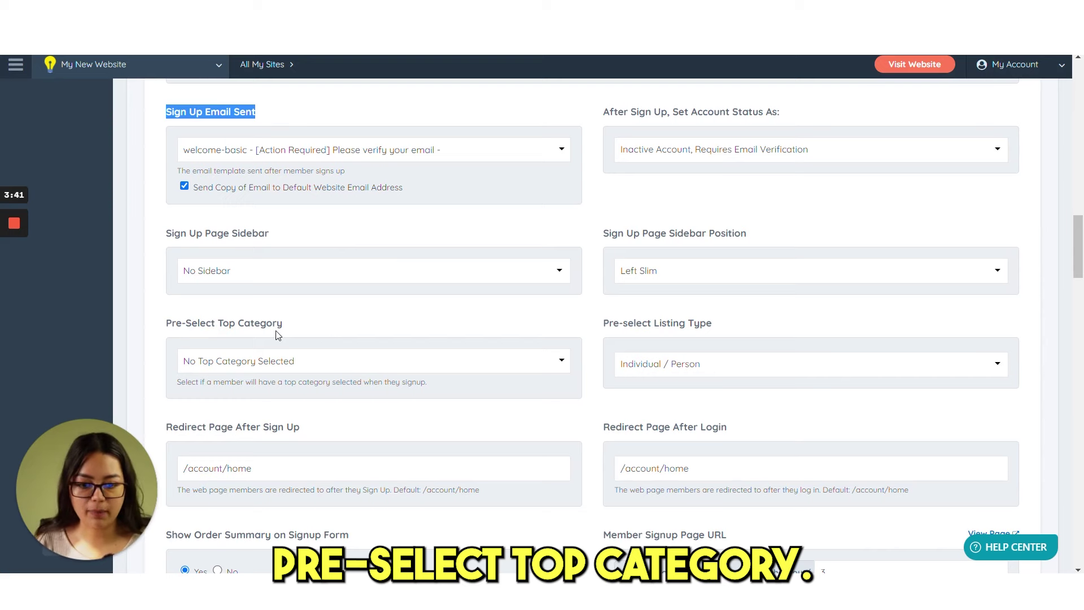
{"action": "scroll", "coordinate": [645, 320], "scroll_direction": "down", "scroll_amount": 2}
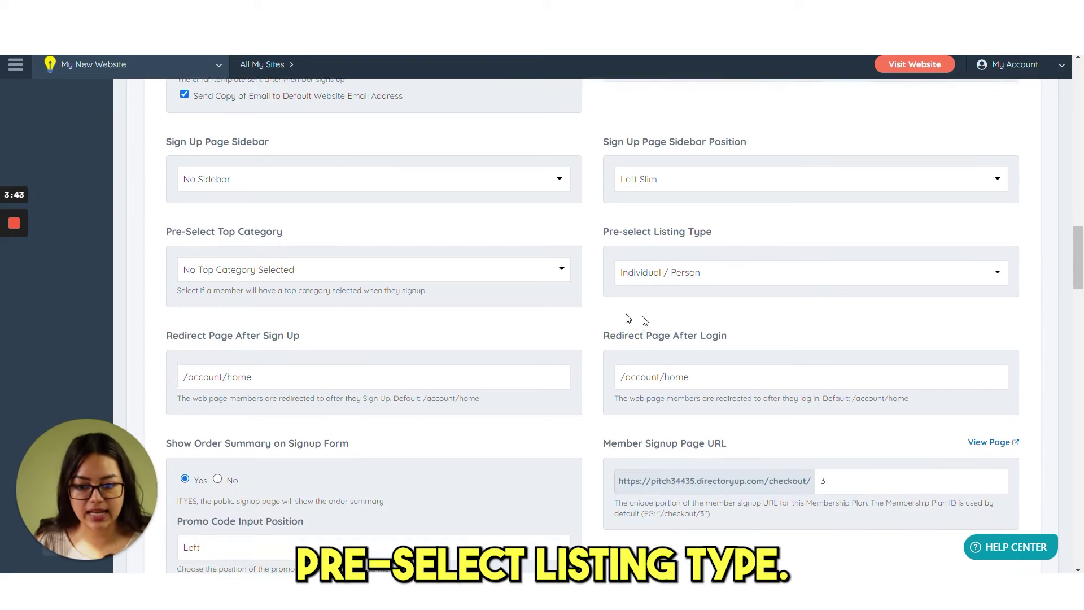
{"action": "scroll", "coordinate": [645, 321], "scroll_direction": "down", "scroll_amount": 1}
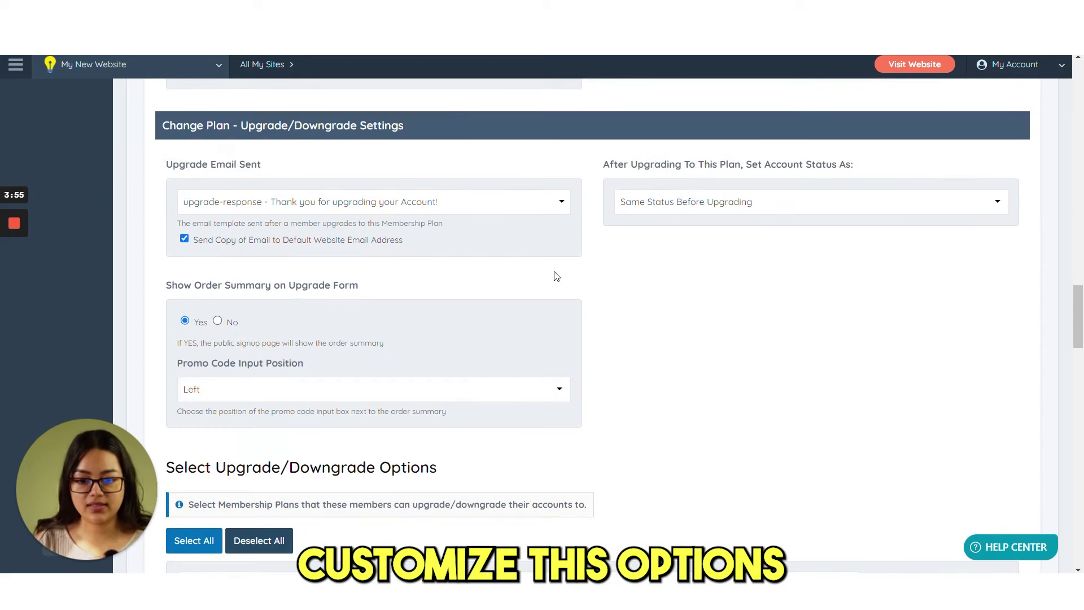
{"action": "scroll", "coordinate": [595, 247], "scroll_direction": "up", "scroll_amount": 5}
{"action": "scroll", "coordinate": [597, 243], "scroll_direction": "up", "scroll_amount": 5}
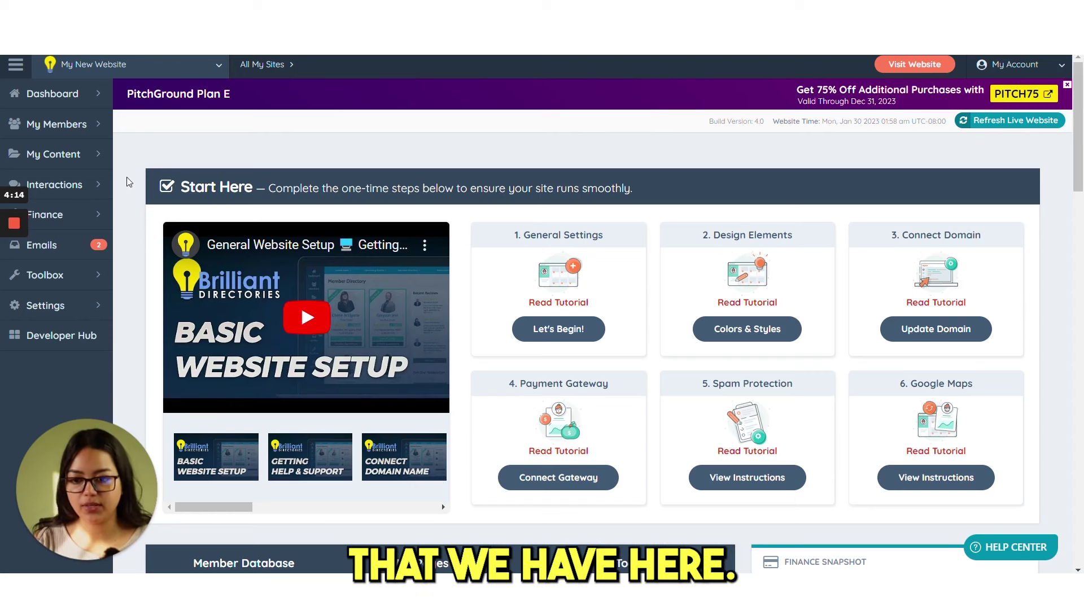
{"action": "mouse_move", "coordinate": [64, 125]}
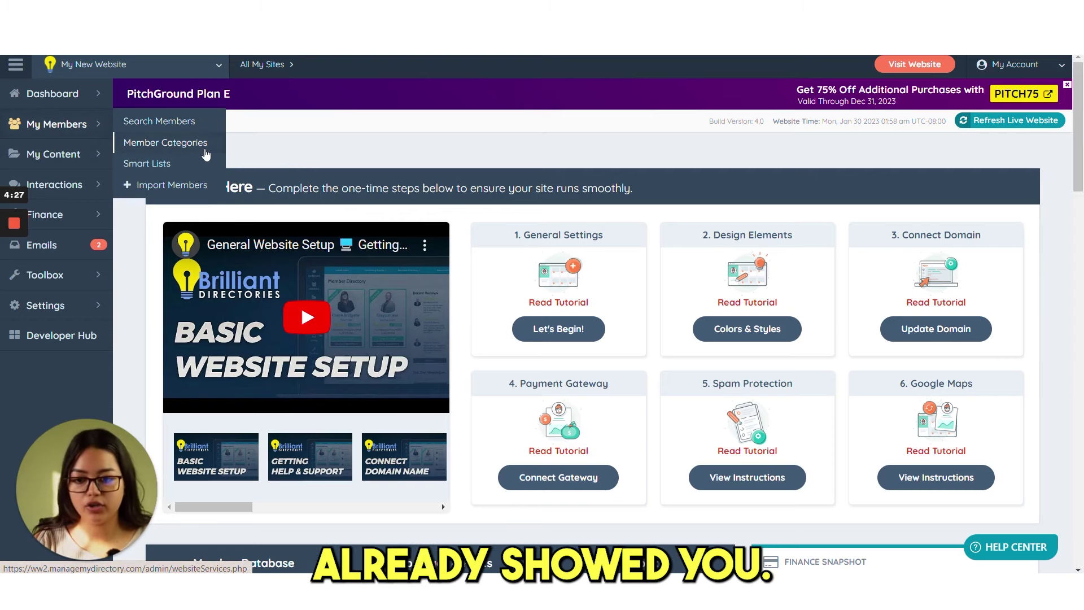
{"action": "mouse_move", "coordinate": [73, 161]}
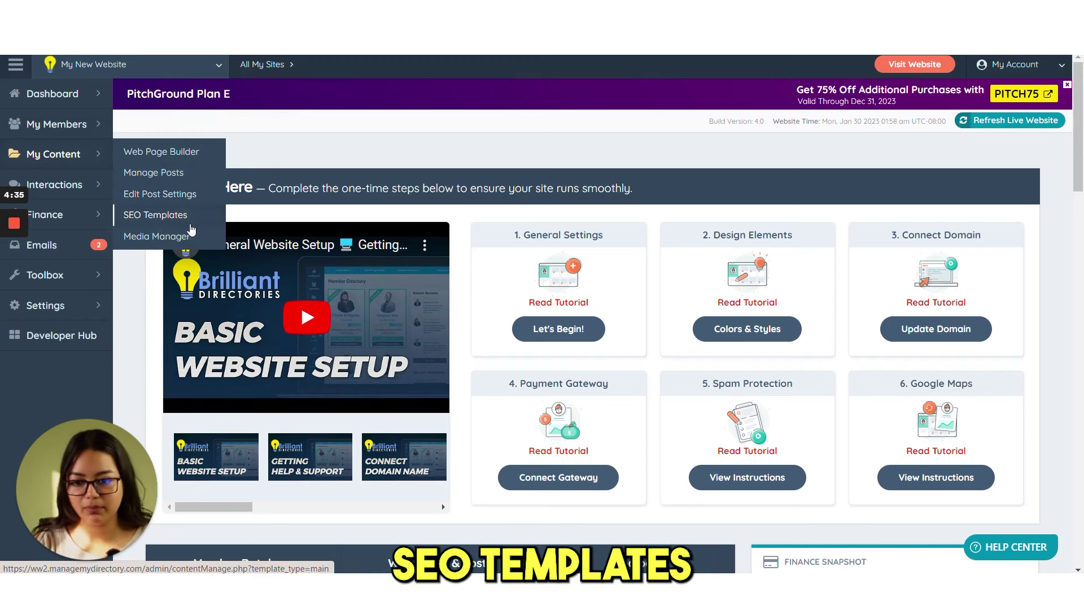
{"action": "mouse_move", "coordinate": [73, 186]}
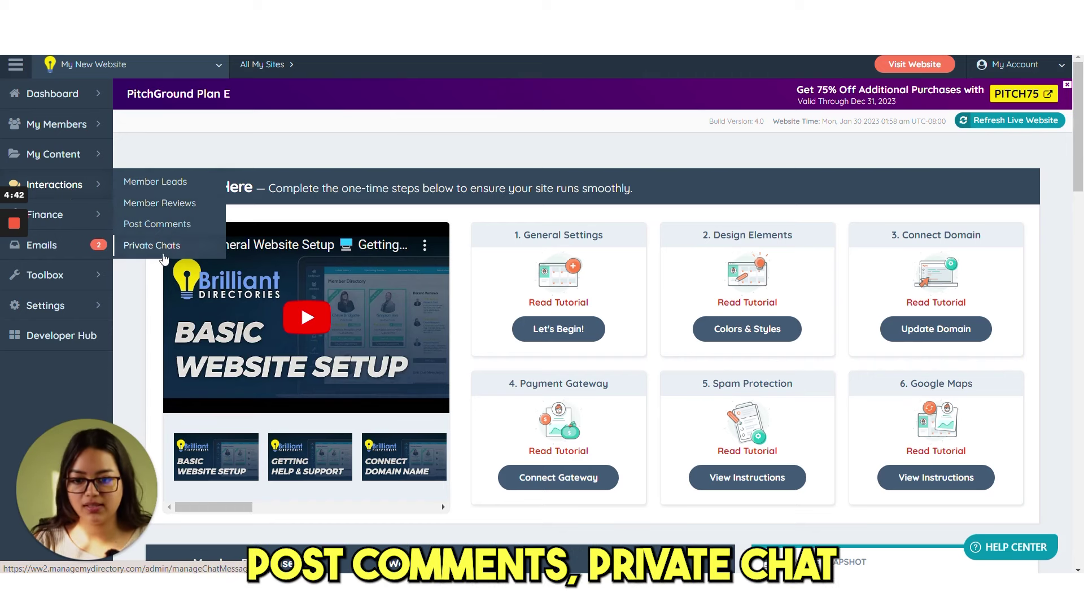
{"action": "mouse_move", "coordinate": [107, 215]}
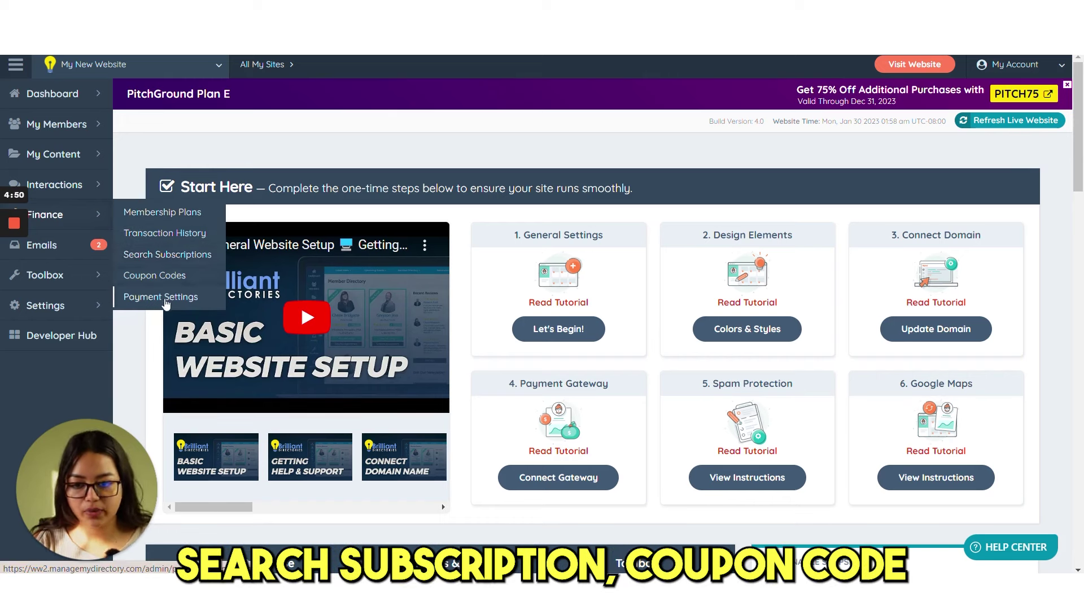
{"action": "mouse_move", "coordinate": [68, 256]}
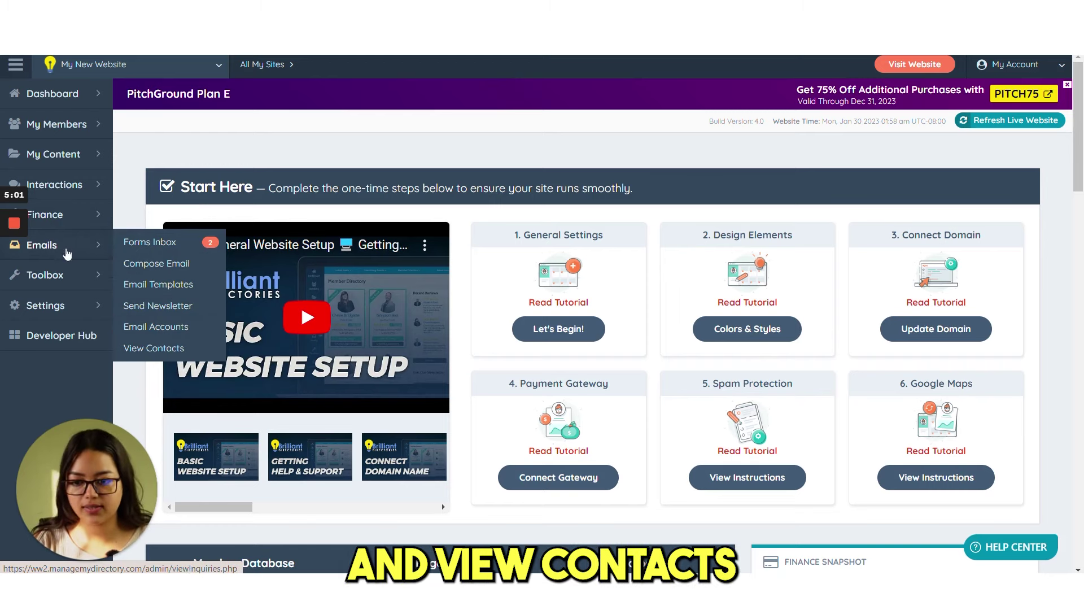
{"action": "mouse_move", "coordinate": [85, 276]}
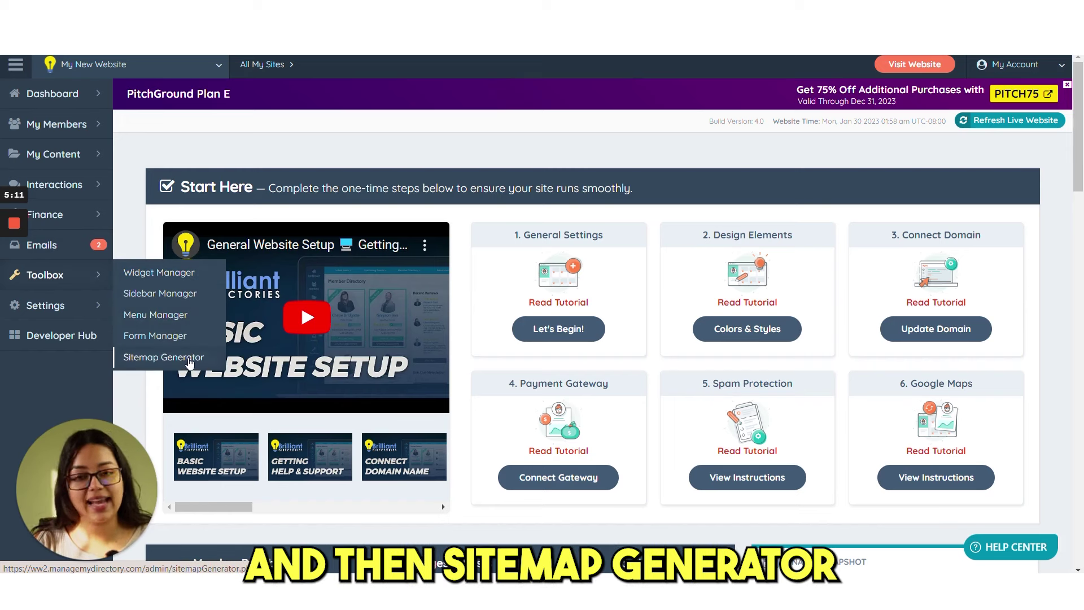
{"action": "mouse_move", "coordinate": [93, 314]}
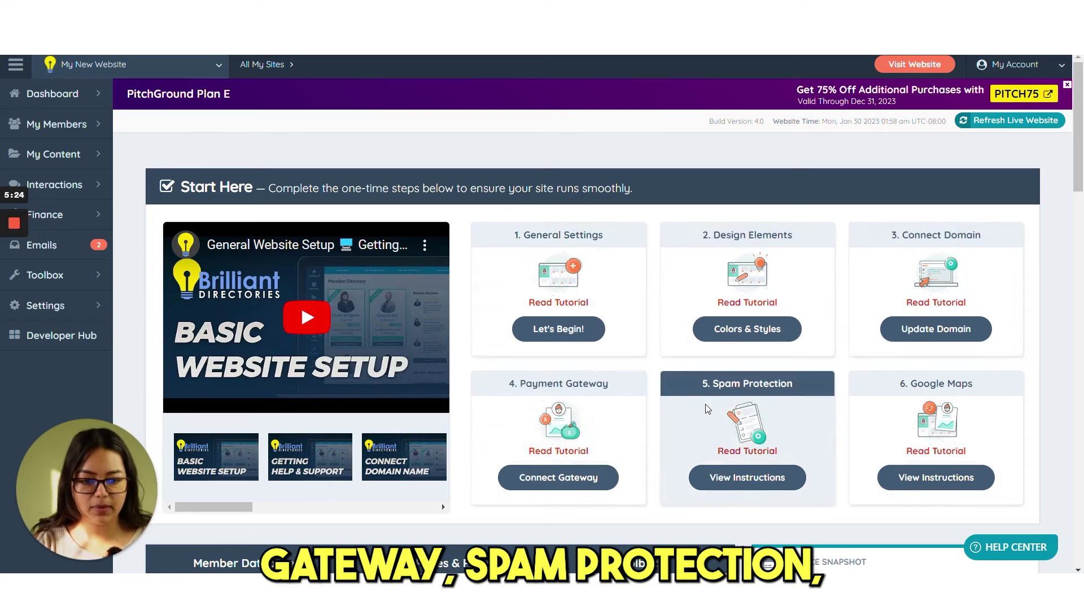
- Review the How to Connect Domain nameserver and A record instructions and the 48-hour propagation note
{"action": "scroll", "coordinate": [838, 384], "scroll_direction": "down", "scroll_amount": 4}
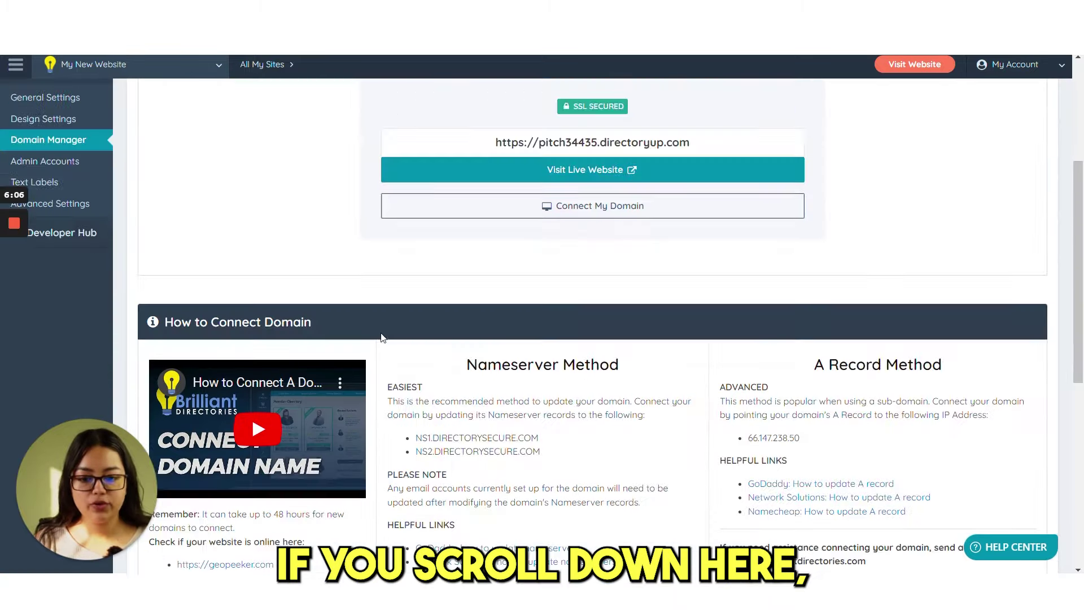
{"action": "scroll", "coordinate": [382, 346], "scroll_direction": "down", "scroll_amount": 2}
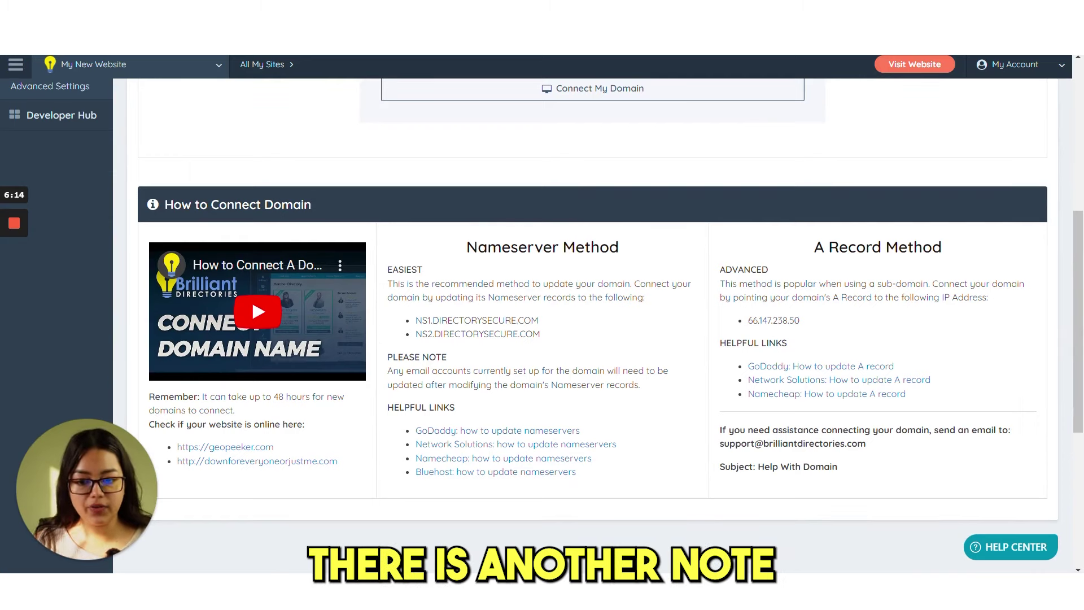
{"action": "left_click_drag", "start_coordinate": [214, 397], "coordinate": [236, 410]}
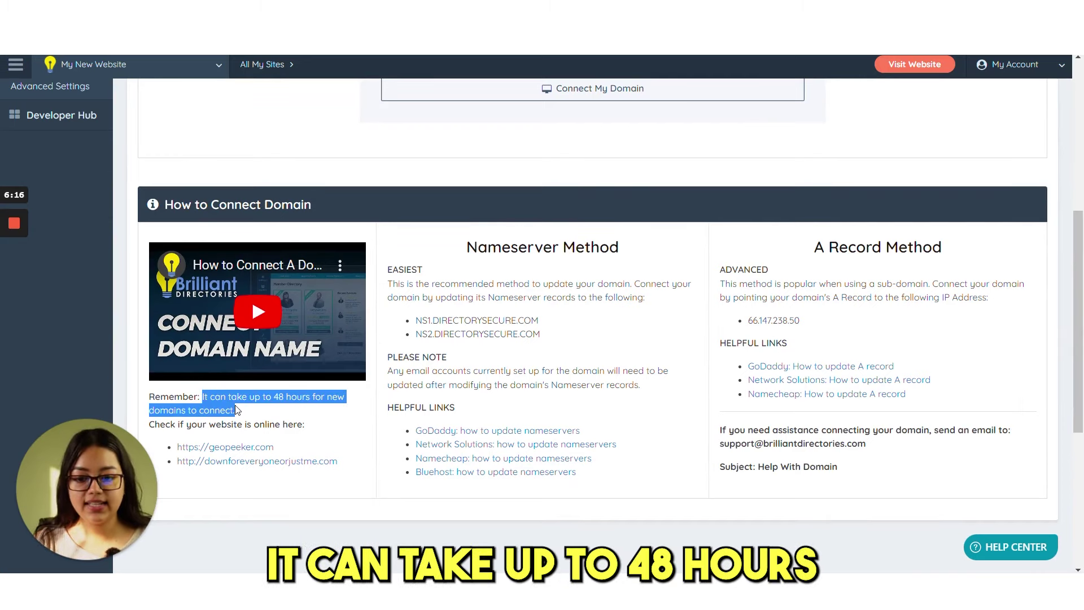
{"action": "left_click", "coordinate": [377, 405]}
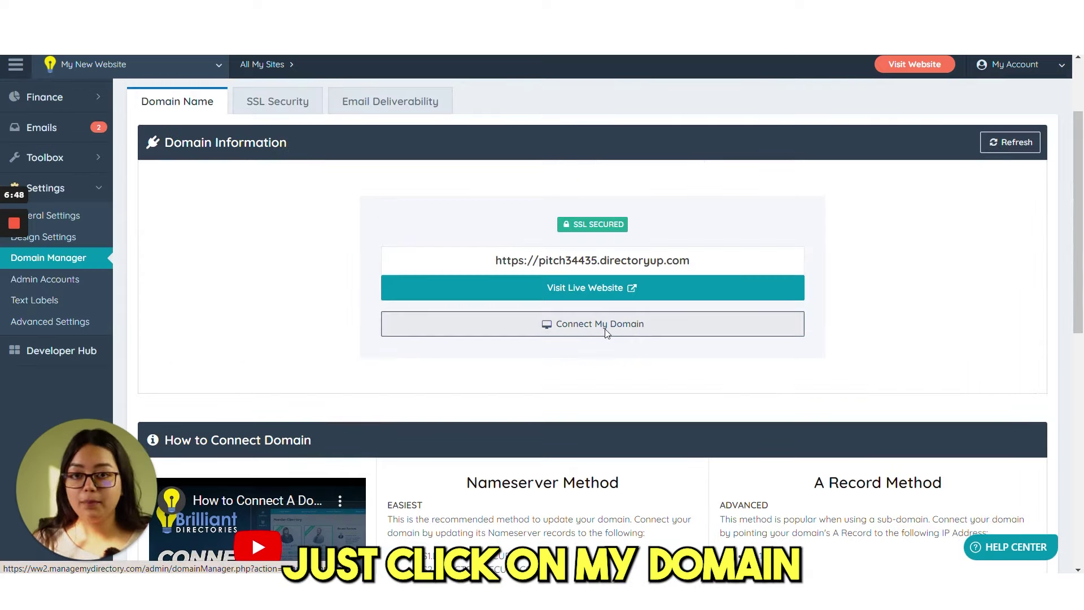
- Open Connect My Domain's Change Domain Name form, moving from Enter New Domain to Confirm Domain
{"action": "left_click", "coordinate": [606, 332]}
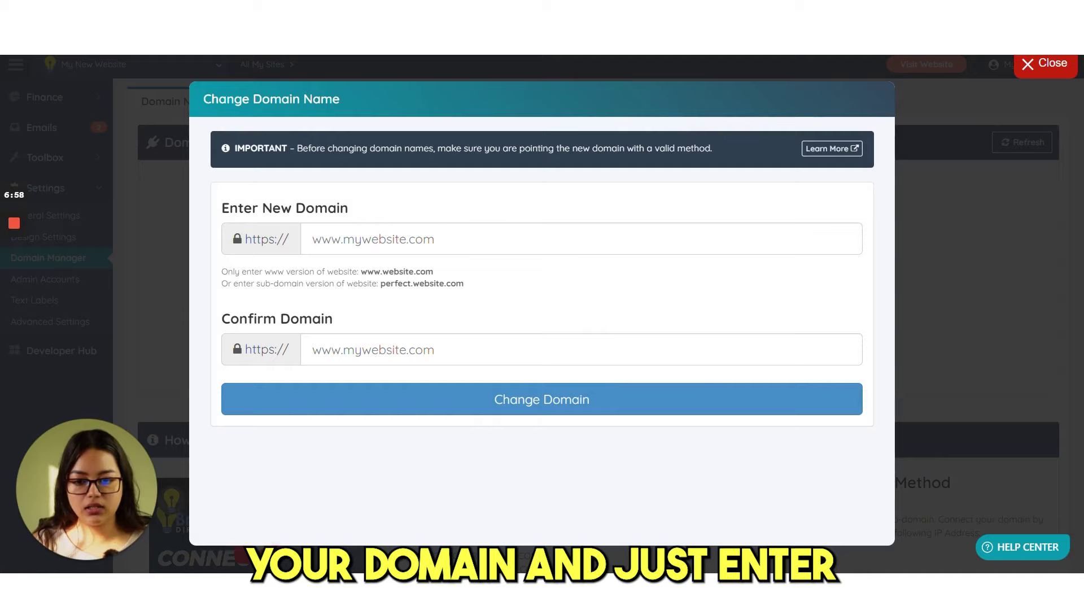
{"action": "left_click", "coordinate": [312, 239]}
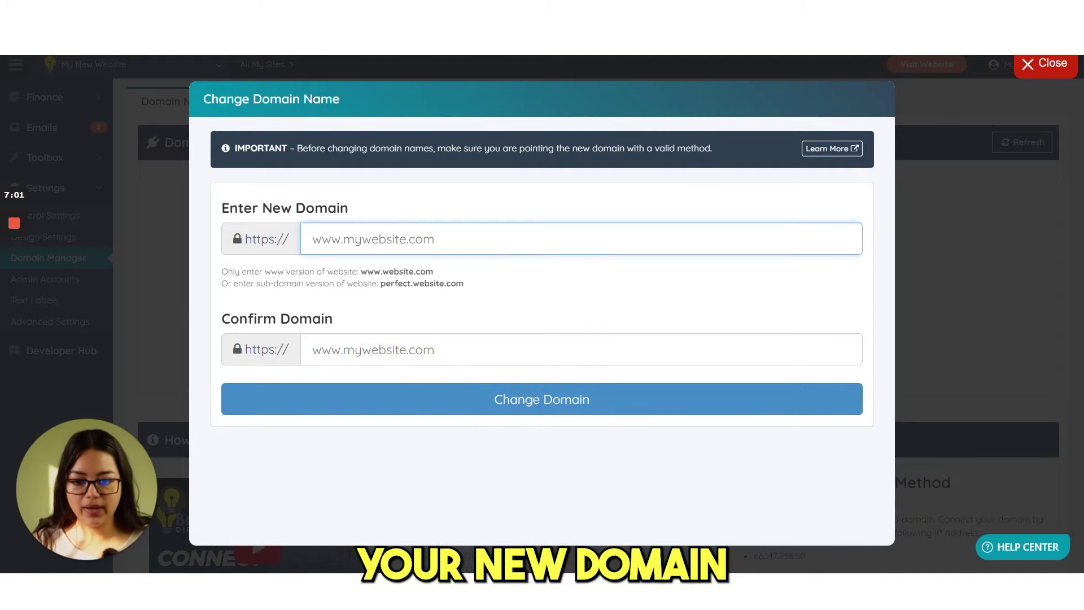
{"action": "key", "text": "Tab"}
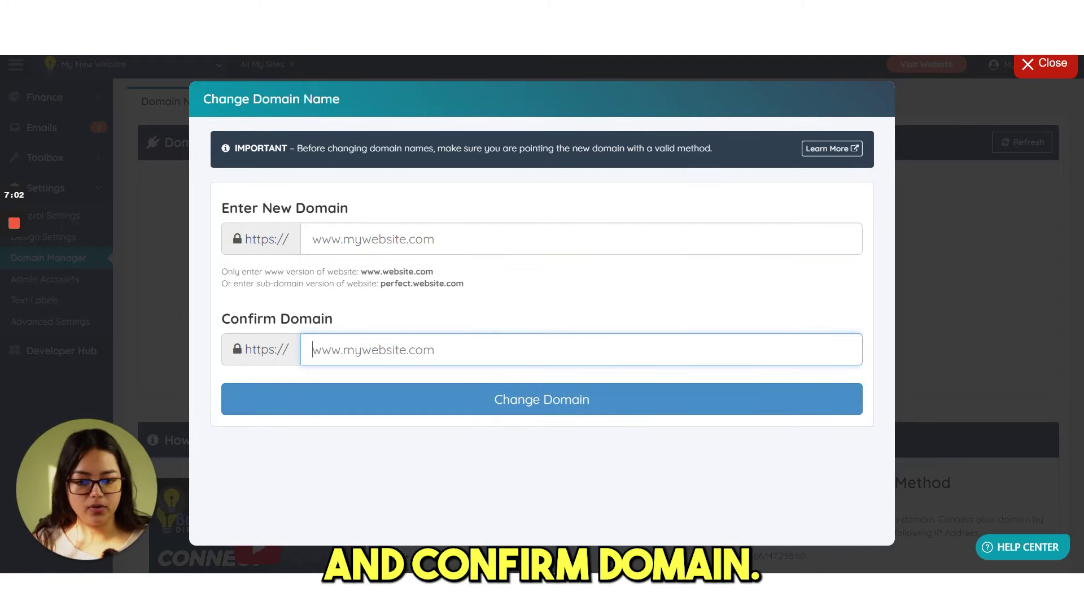